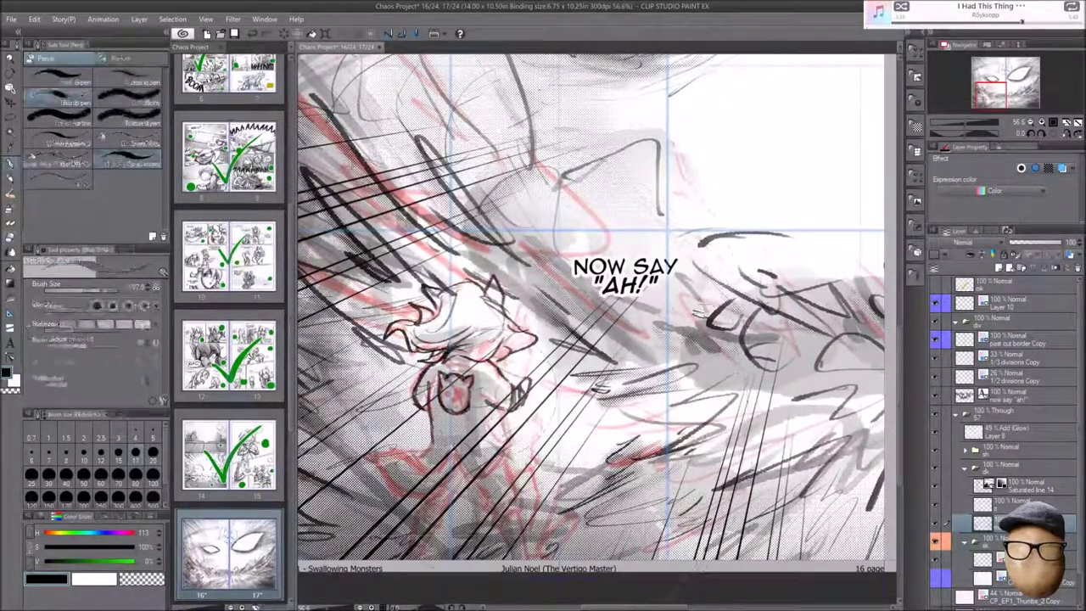
Sketch the foreground character's jacket emblem, arms, tail and legs in black line art on page 16
scroll(449, 385, up, 3)
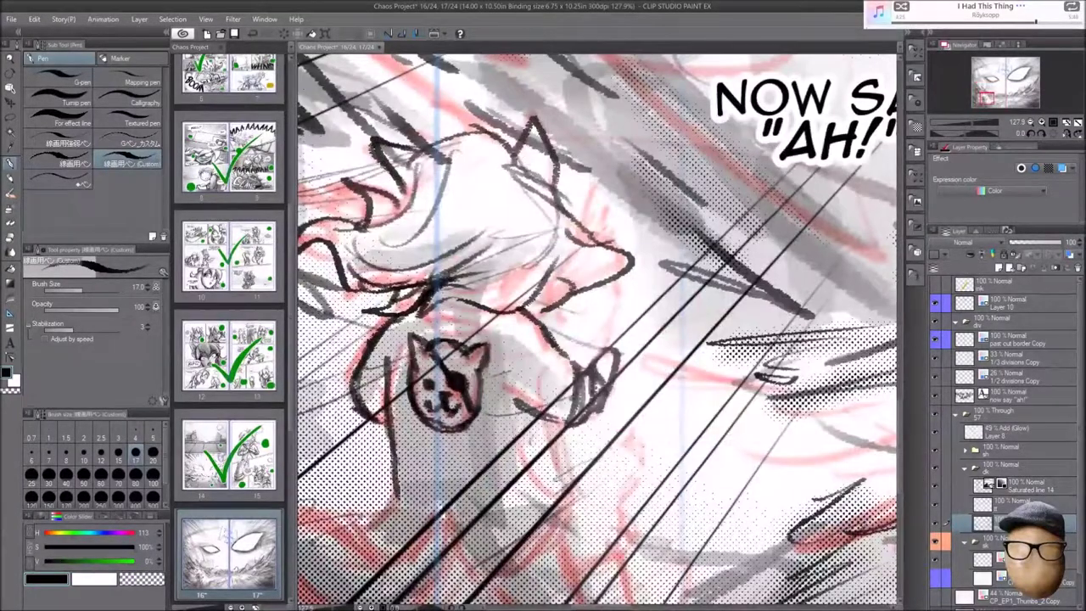
scroll(450, 386, down, 2)
scroll(449, 385, down, 2)
key(h)
key(h)
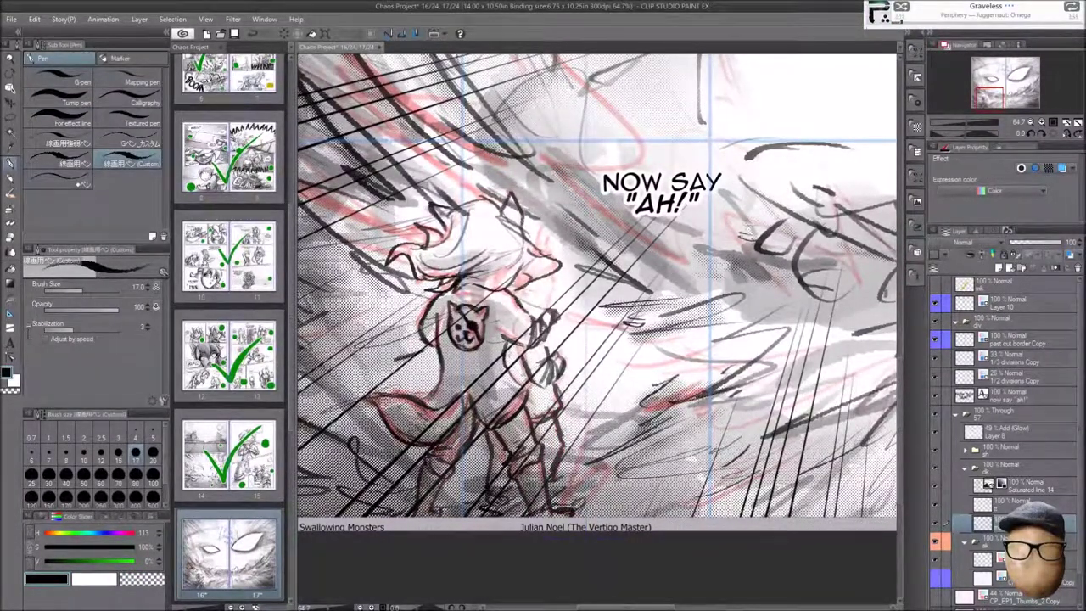
scroll(669, 354, down, 2)
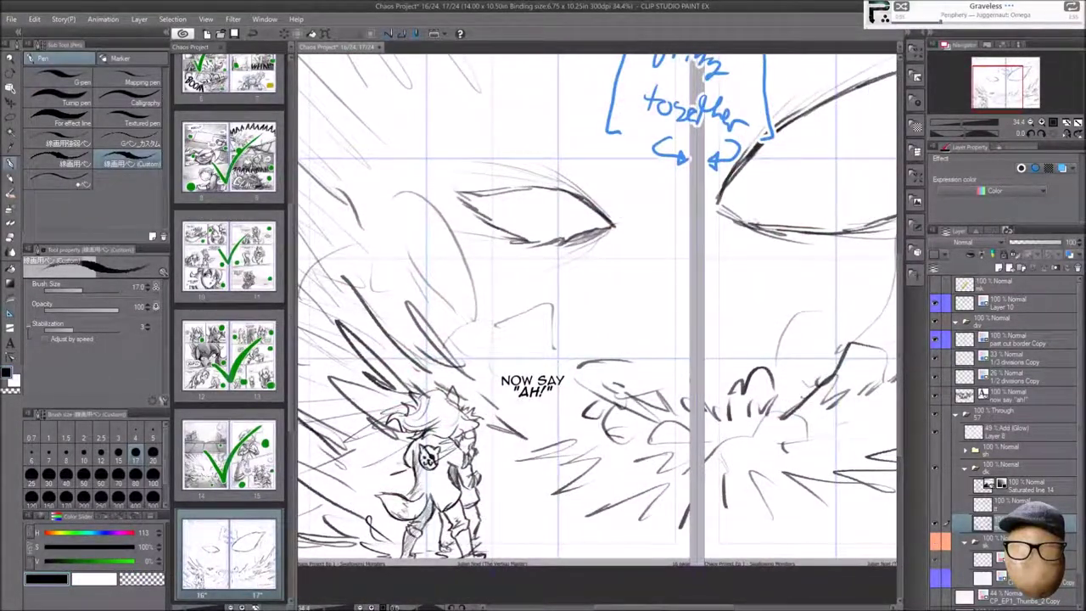
Clean up the grey shading on Layer 7 with the Dirty Eraser at size 50
scroll(536, 376, up, 4)
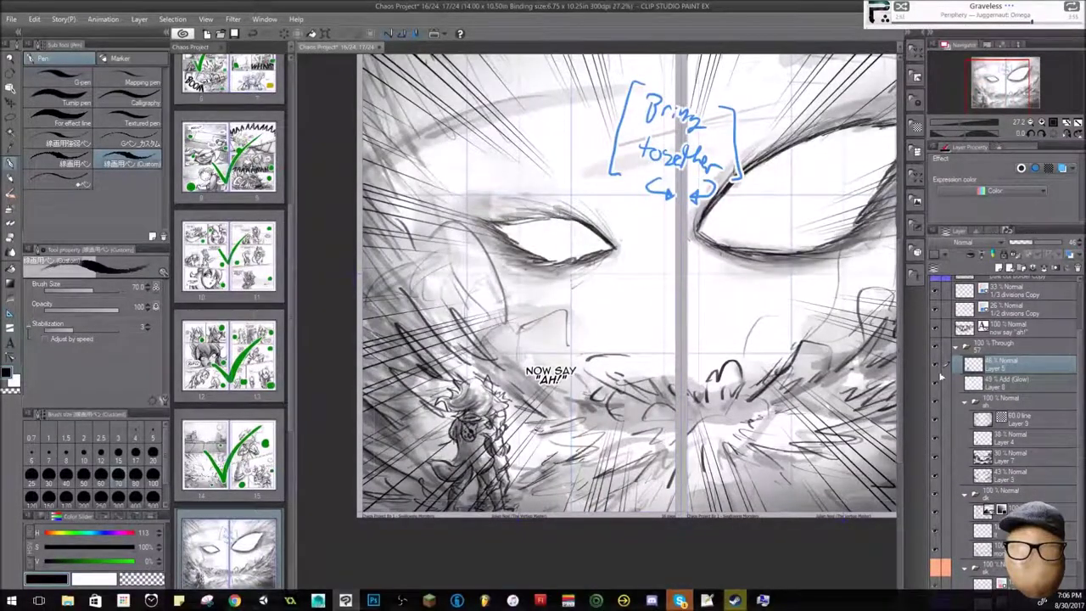
click(947, 458)
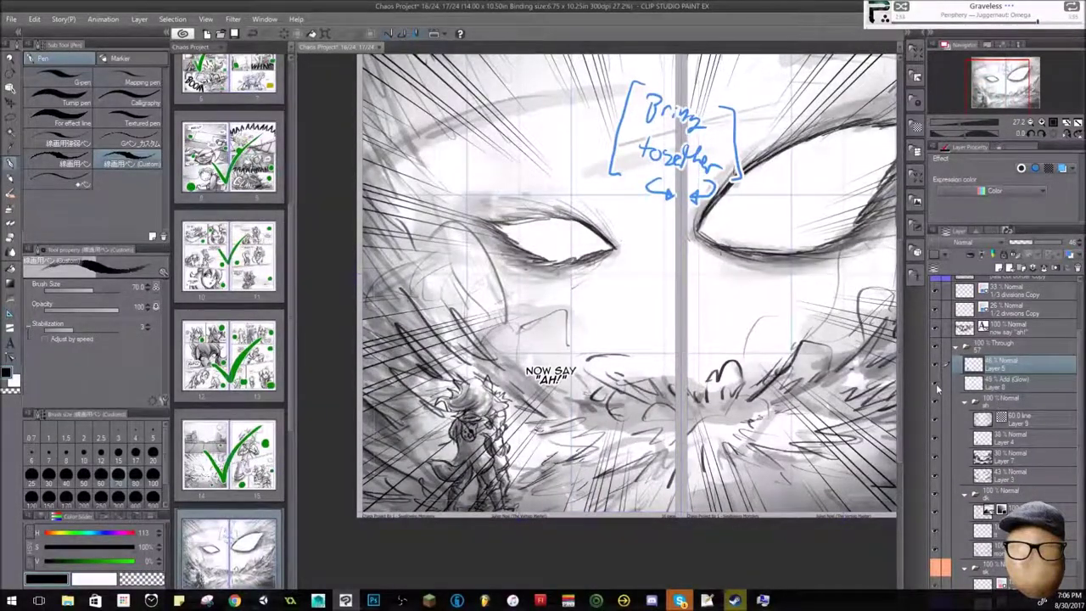
key(e)
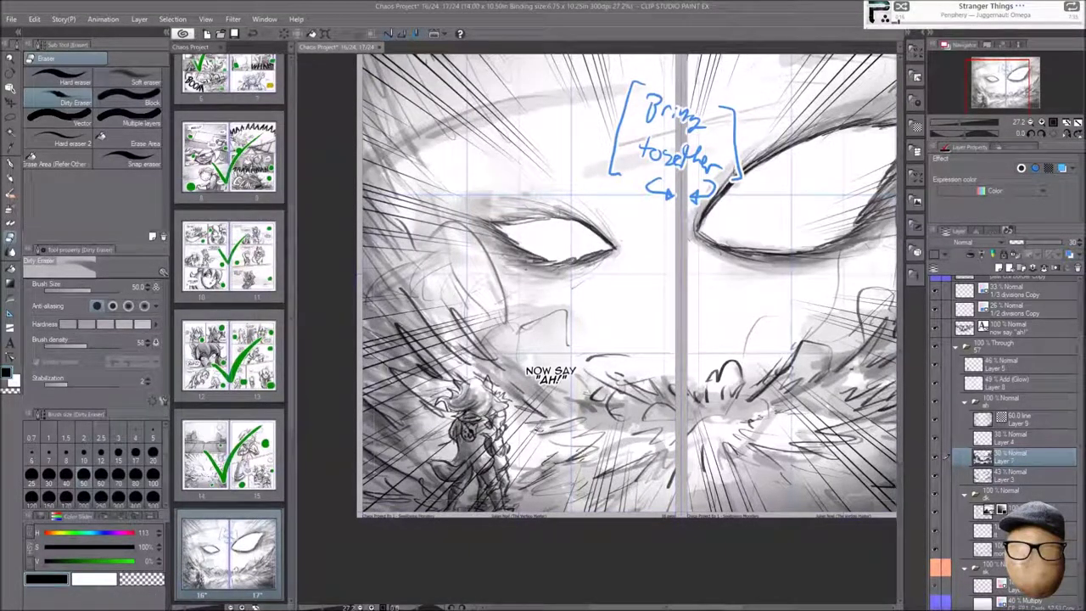
key(ctrl+minus)
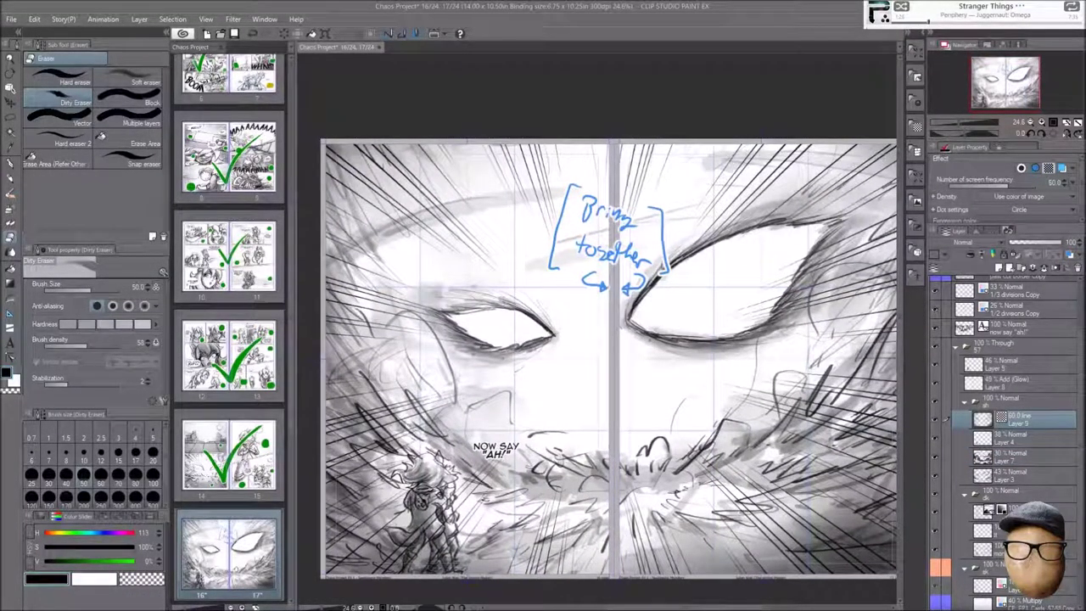
Add a new layer with grey shading around the monster's face, set its opacity to 43%, and place it below Layer 5
key(b)
key(ctrl+shift+n)
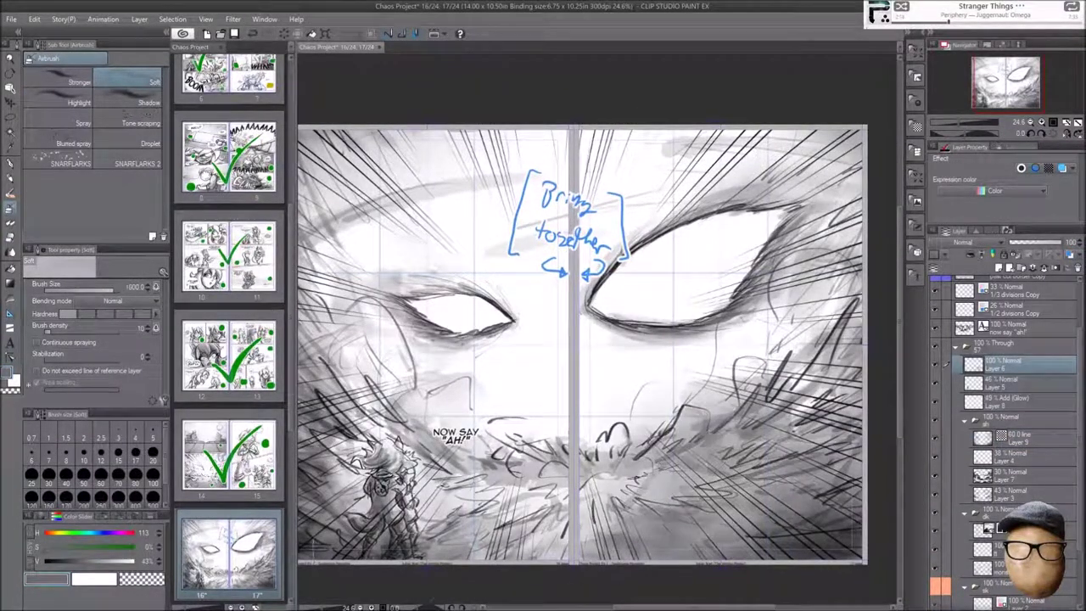
key(p)
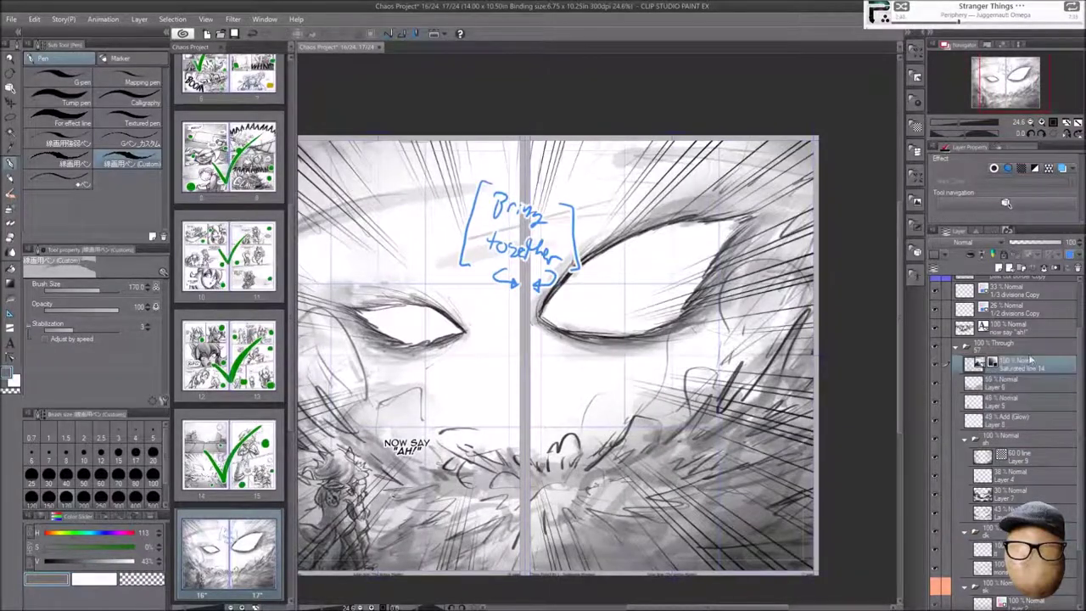
scroll(556, 356, up, 1)
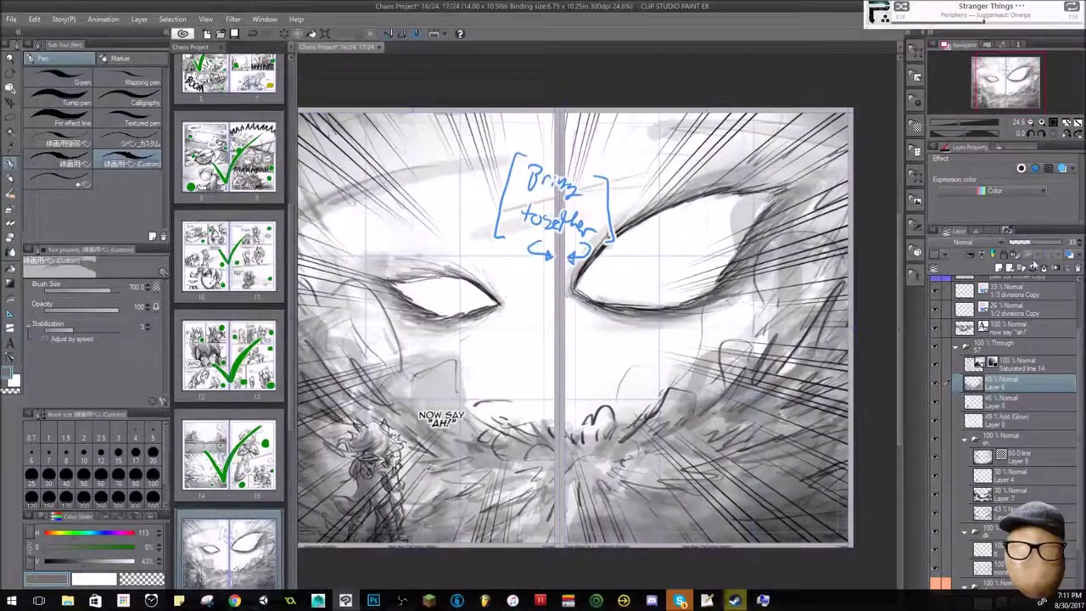
drag(1001, 383, 1013, 414)
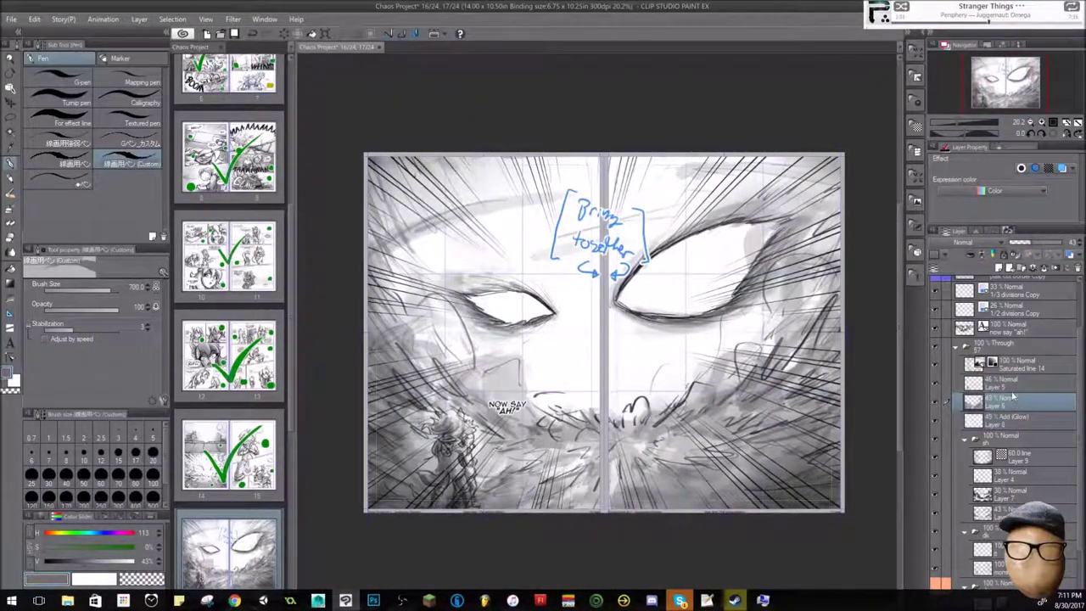
Darken the spread's outer edges on the 60.0-line tone layer with a size 2000 Soft airbrush, and adjust the shading on Layer 3
click(1018, 456)
key(b)
mouse_move(543, 170)
mouse_down()
mouse_move(678, 173)
mouse_move(500, 212)
mouse_up()
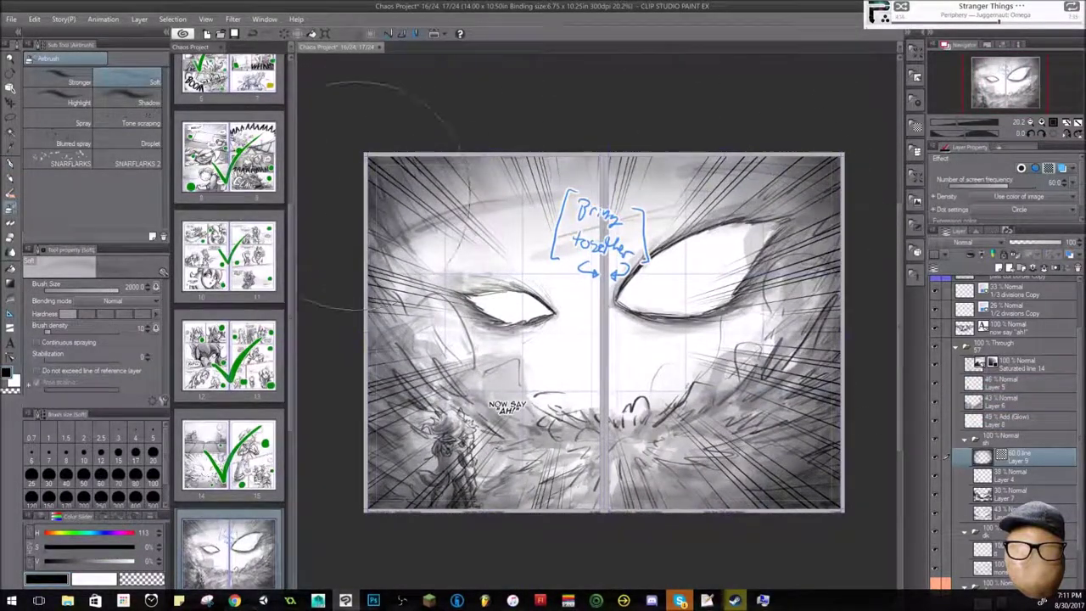
click(947, 512)
key(p)
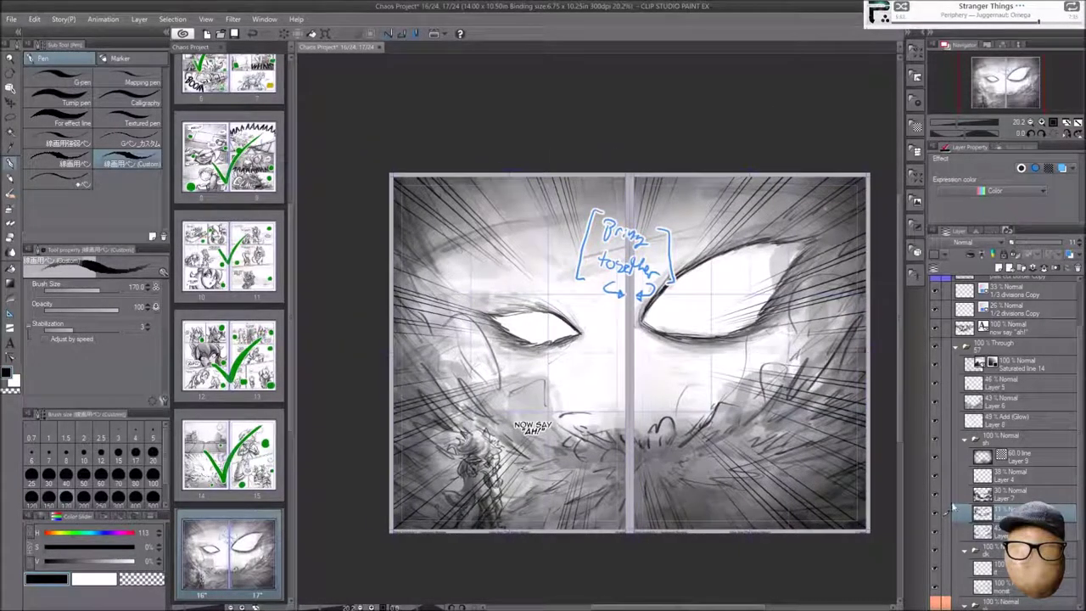
Set the Add (Glow) layer's opacity to 54% and refine its glow with the Dirty Eraser at size 250
click(1009, 419)
drag(1035, 246, 1045, 244)
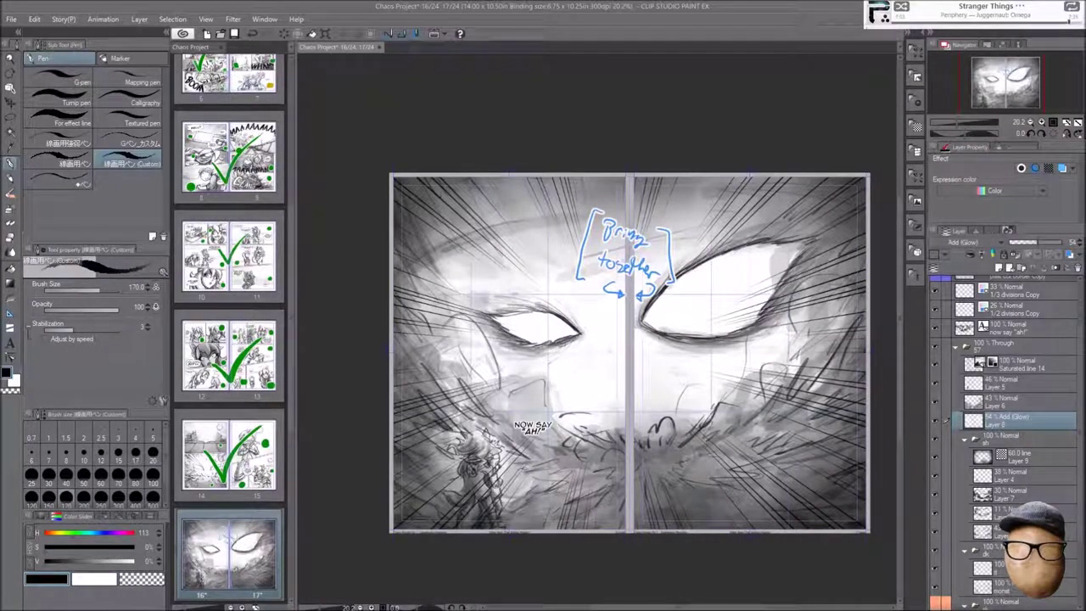
key(e)
scroll(721, 406, up, 2)
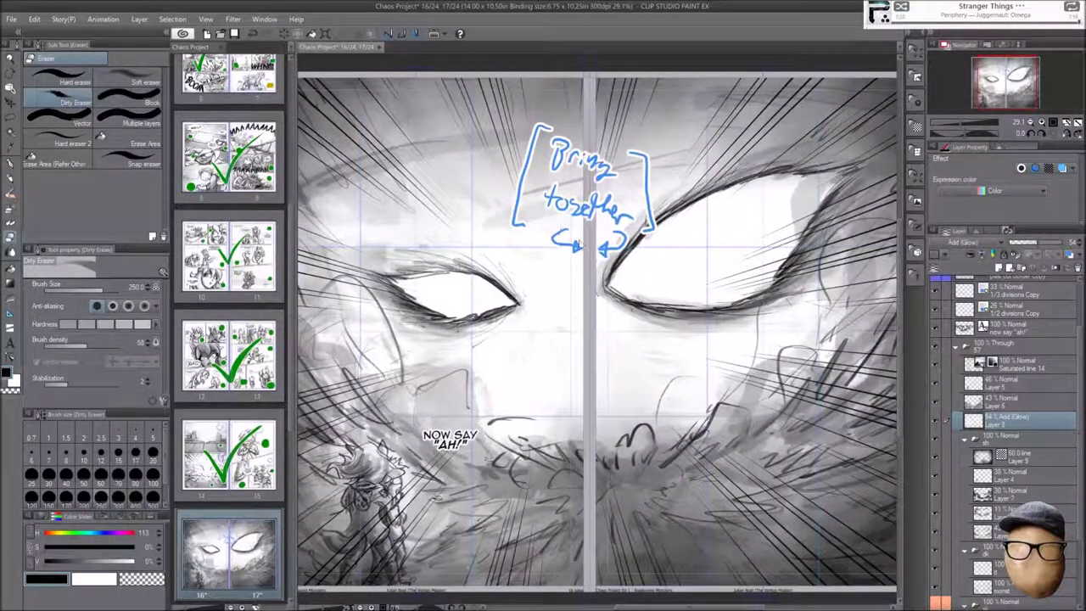
key(ctrl+minus)
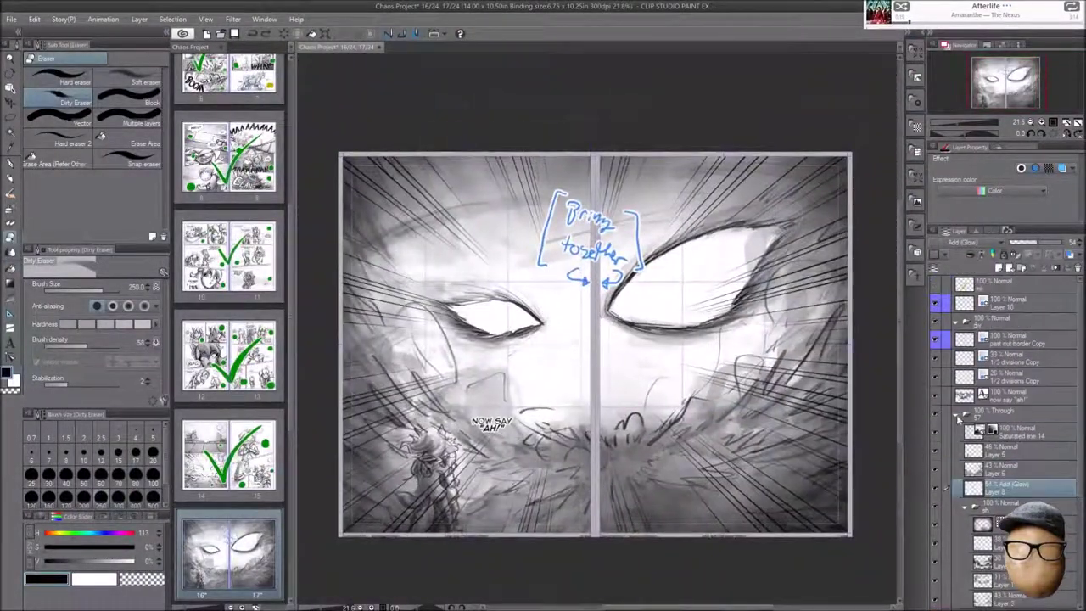
Duplicate the artwork folder 57 as "gap bridge" and merge the copy into a single layer
click(1009, 415)
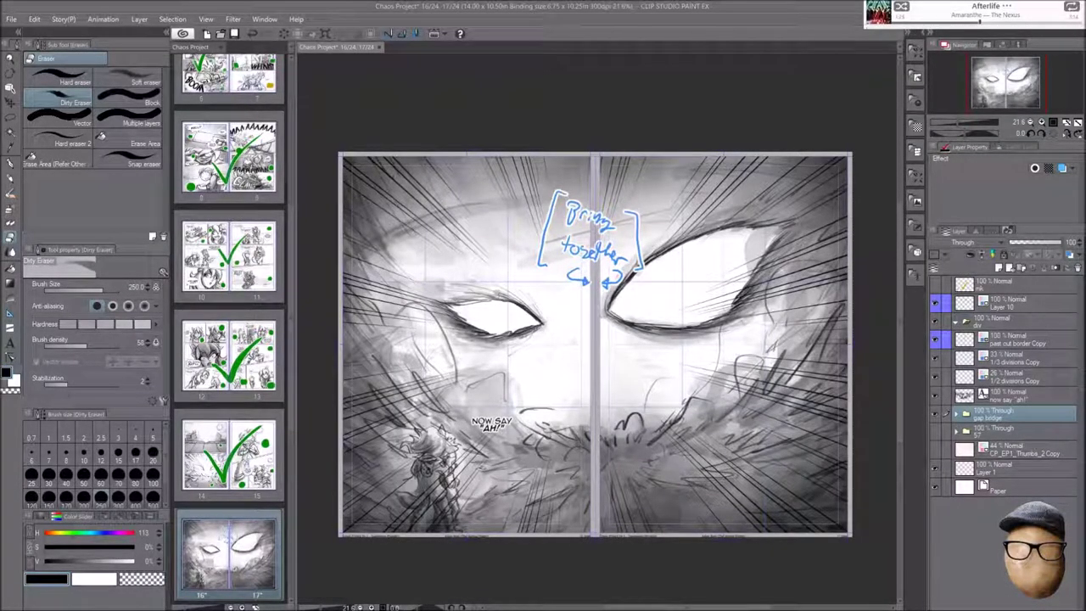
key(shift+alt+e)
click(1031, 340)
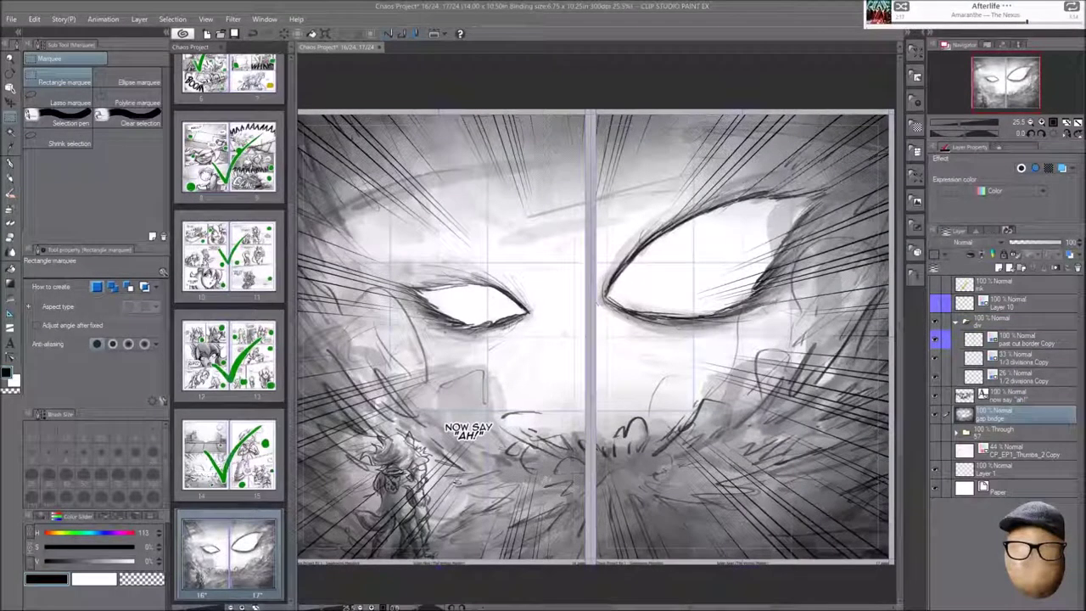
Split the gap bridge artwork along the middle of the gutter and shift the page halves to line up with the gutter edges
scroll(676, 586, down, 1)
scroll(676, 586, up, 10)
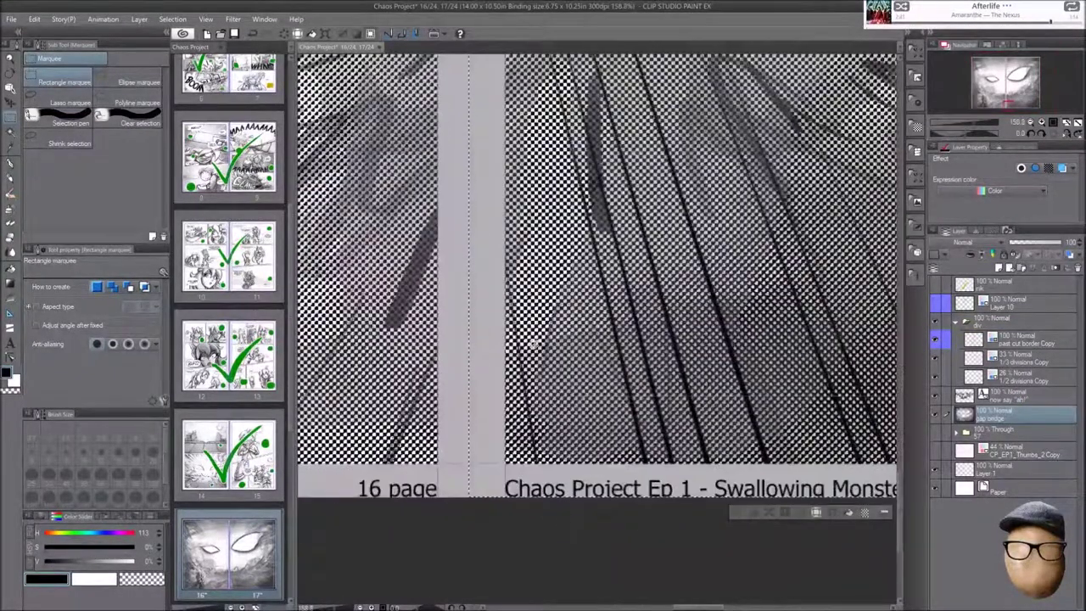
scroll(676, 587, down, 2)
scroll(676, 586, up, 3)
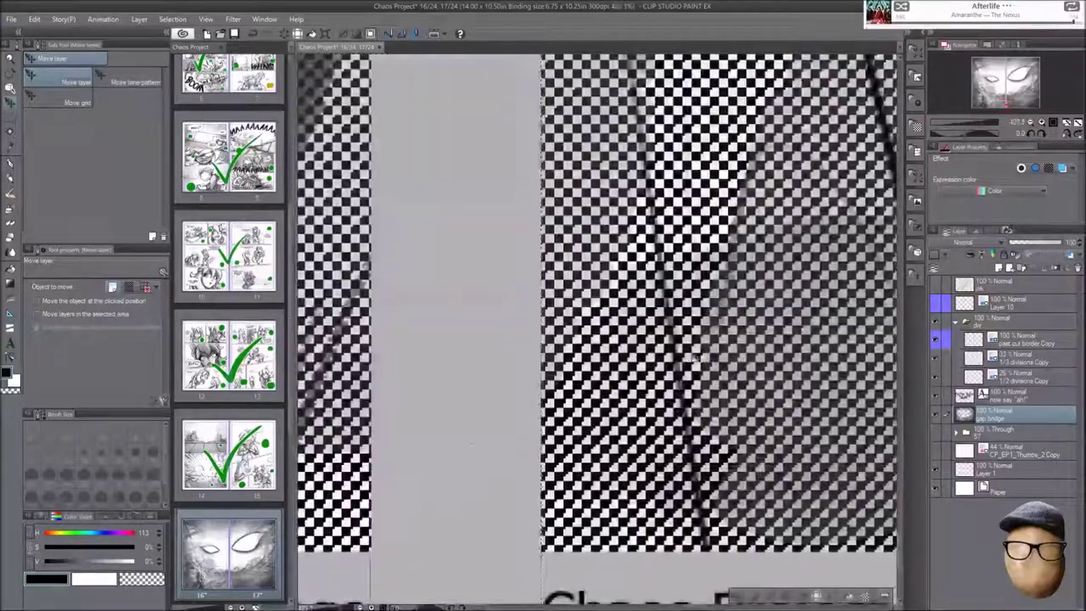
scroll(676, 586, down, 6)
scroll(808, 389, up, 4)
scroll(808, 390, down, 1)
scroll(808, 390, up, 5)
key(k)
scroll(807, 389, down, 8)
Label the finished artwork layers green, mark the spread with a green dot and check mark, and open pages 18 and 19
click(1018, 431)
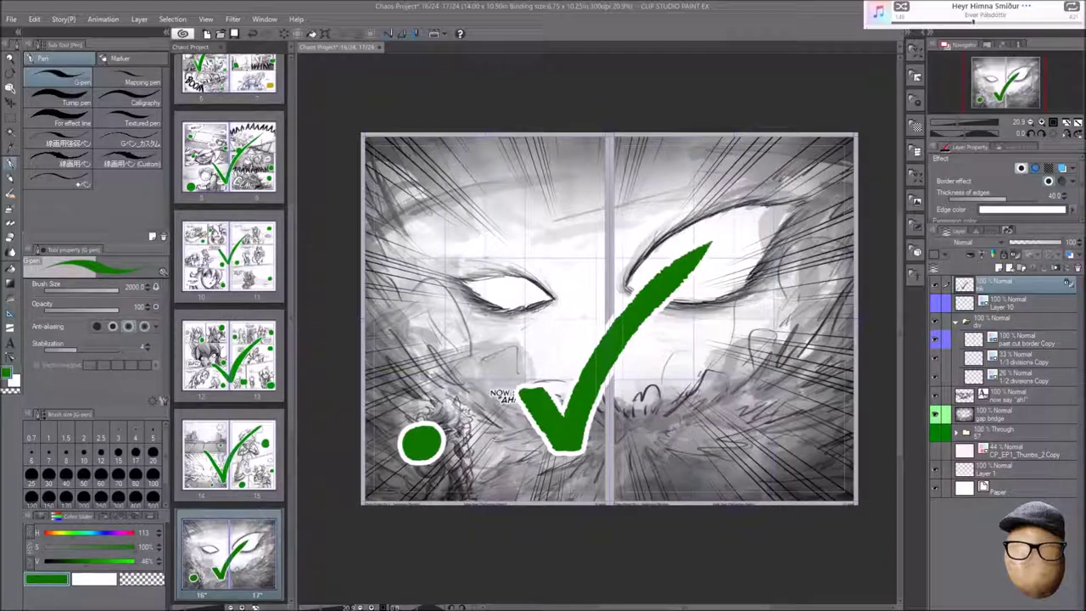
key(Page_Down)
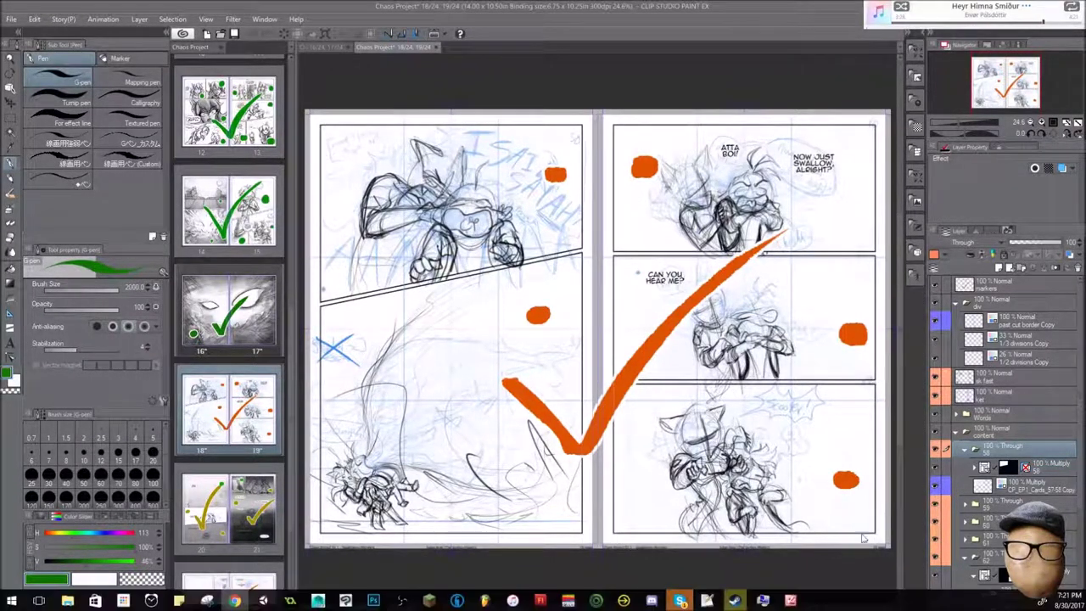
scroll(303, 132, up, 3)
key(t)
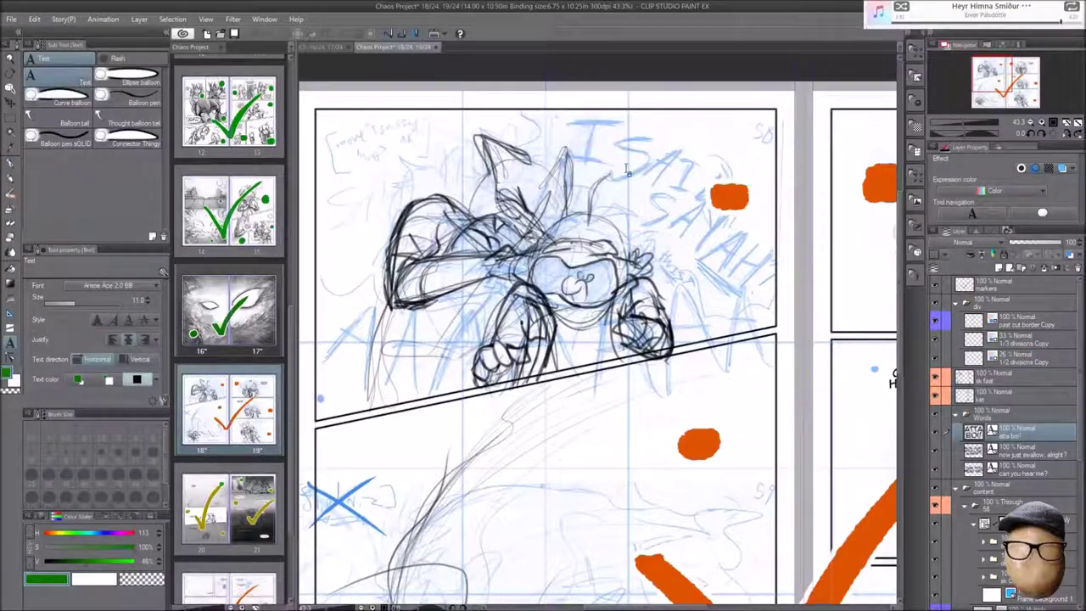
text(I SAID SAY AH!)
key(ctrl+z)
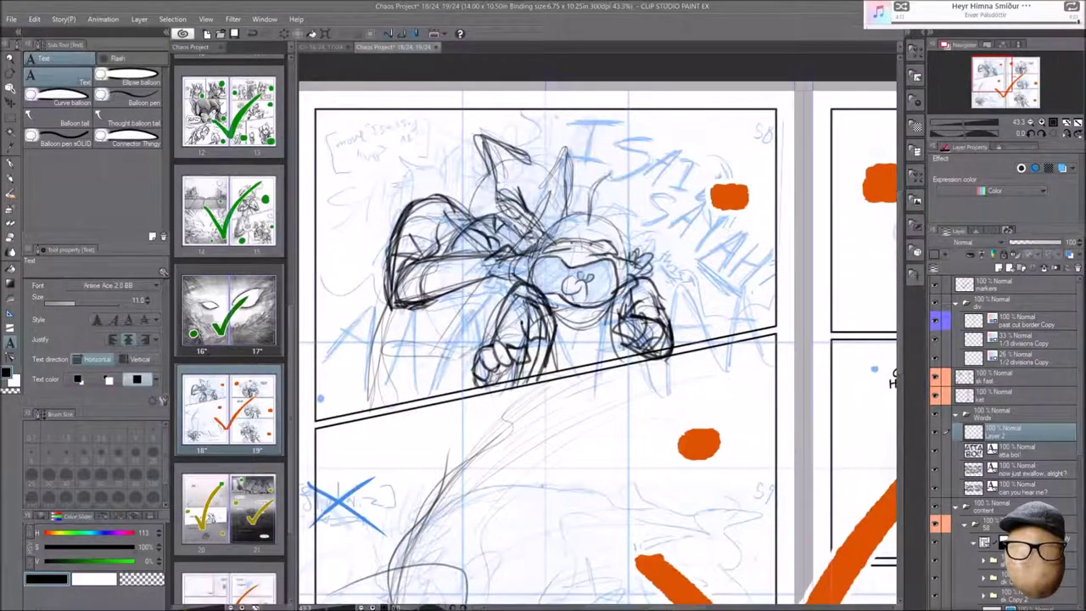
Hand-letter "I SAID" in black over the blue guide lettering in page 18's upper panel with the size 40 pen
key(p)
key(ctrl+plus)
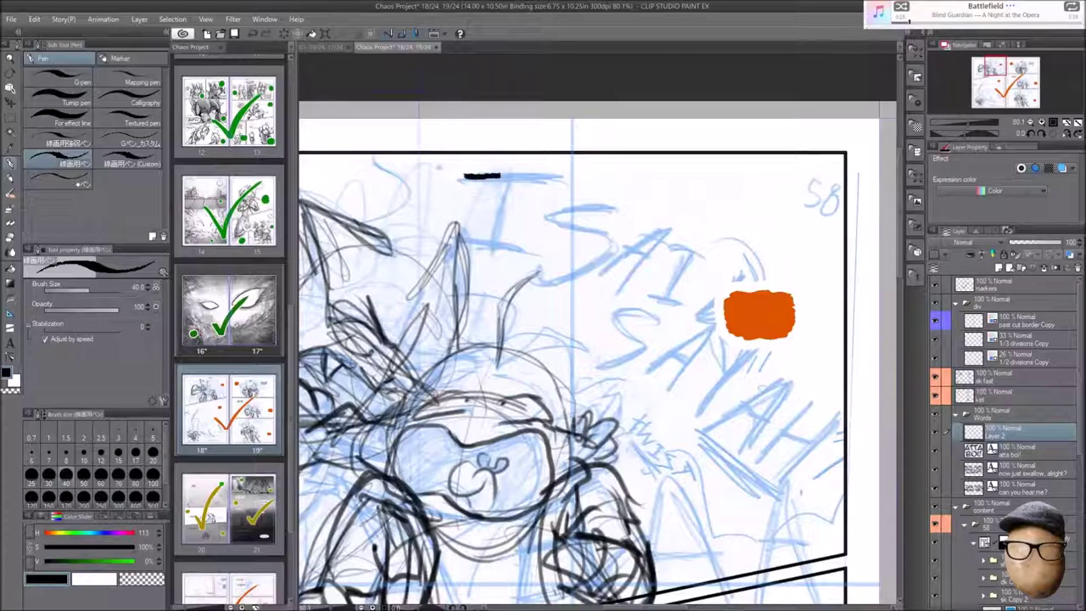
drag(501, 176, 560, 176)
drag(505, 182, 497, 248)
drag(462, 242, 530, 252)
mouse_move(612, 208)
mouse_down()
mouse_move(547, 276)
mouse_move(670, 295)
mouse_up()
drag(674, 246, 683, 298)
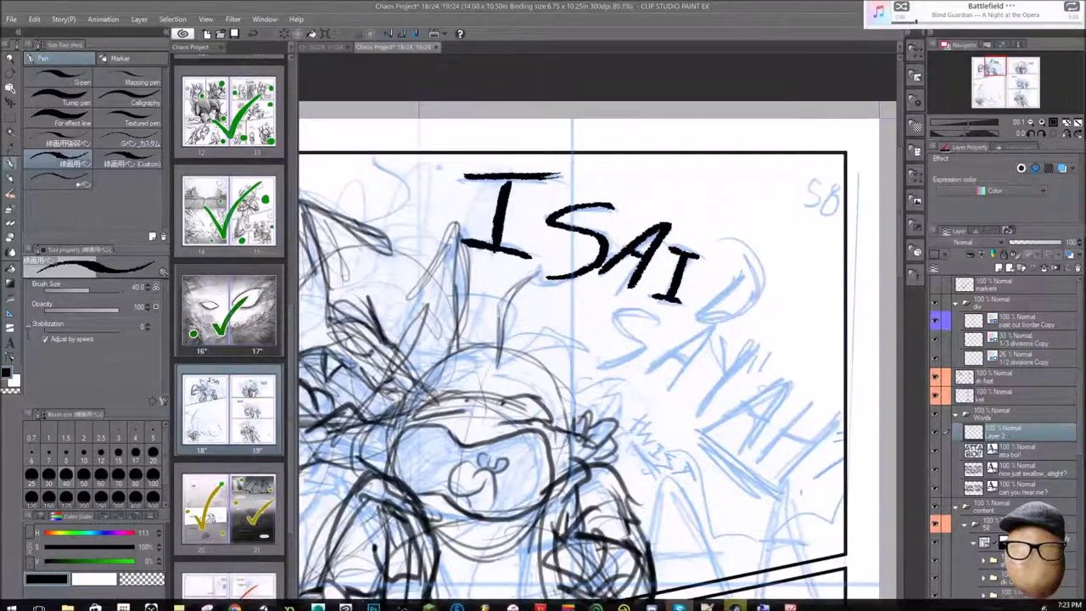
drag(702, 256, 747, 315)
Hand-letter "SAY AH!!" beneath the first line and underline "AH" with a thick stroke
drag(645, 319, 590, 356)
drag(649, 392, 712, 356)
mouse_move(704, 347)
mouse_down()
mouse_move(696, 415)
mouse_move(840, 399)
mouse_up()
drag(848, 438, 861, 462)
drag(706, 465, 801, 531)
drag(594, 339, 577, 321)
key(ctrl+minus)
key(k)
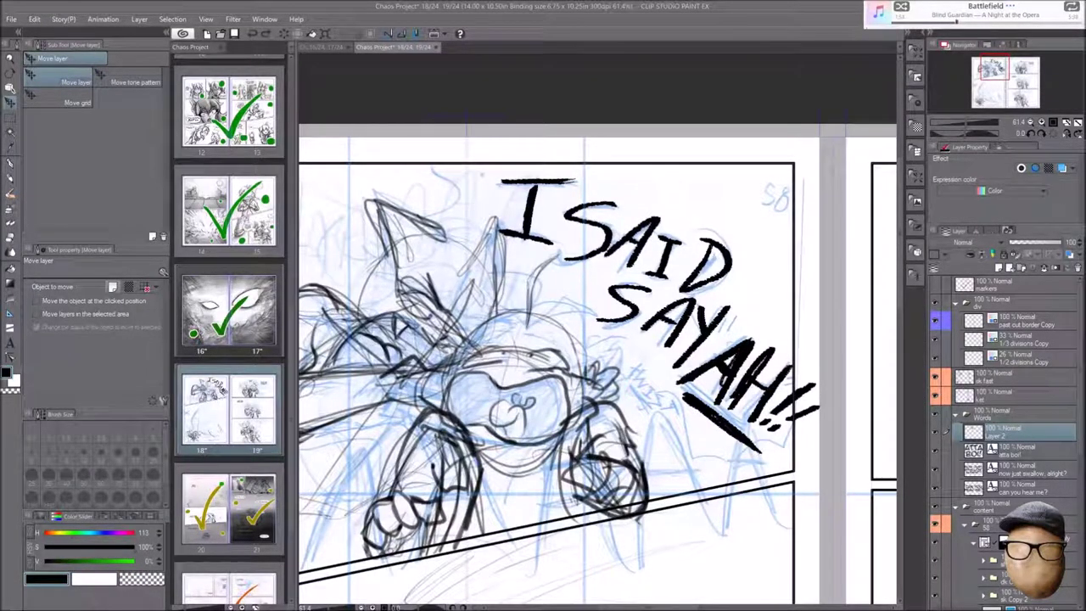
Lasso the sketches in page 18's two panels on the sk fast layer and transfer them into panel folders 58 and 59
key(ctrl+minus)
key(ctrl+minus)
key(m)
key(ctrl+minus)
drag(458, 422, 693, 415)
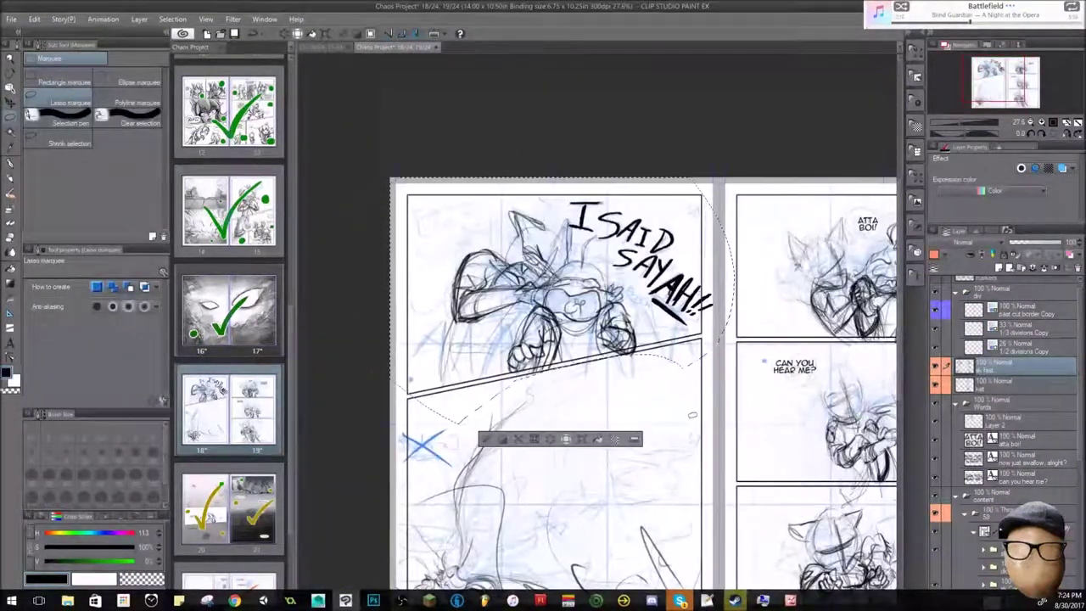
scroll(692, 415, down, 3)
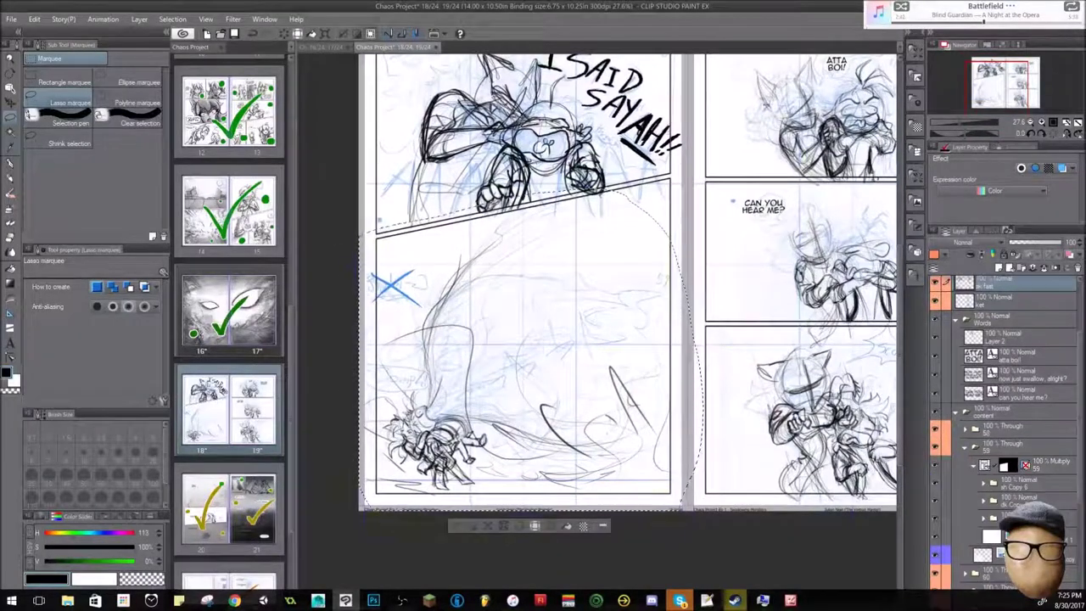
click(1070, 406)
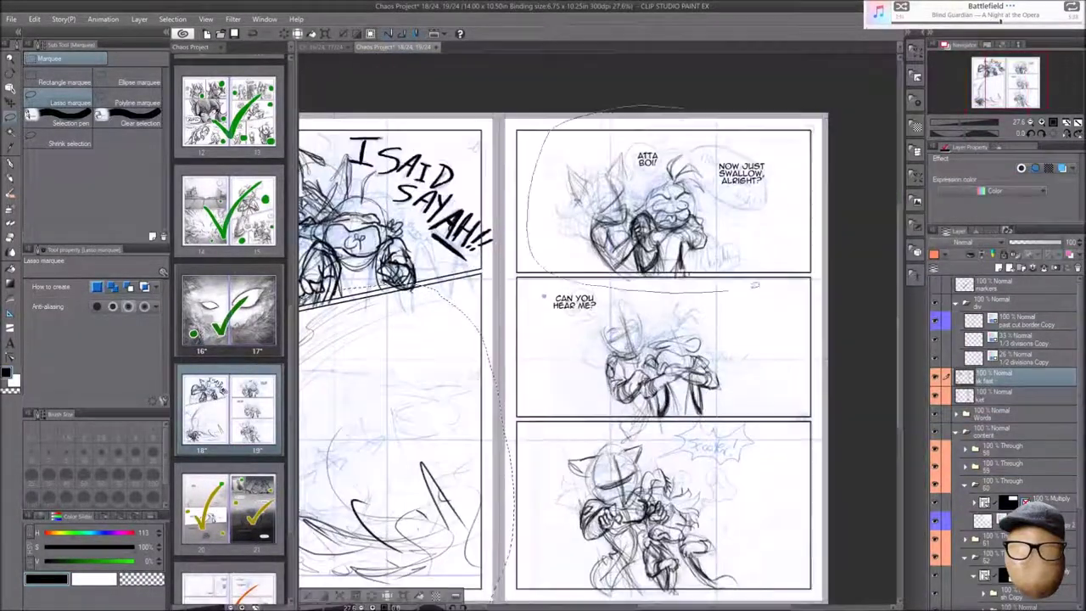
Lasso the sketches in page 19's panels for transfer into their panel folders, and hide the ket layer
drag(543, 222, 764, 222)
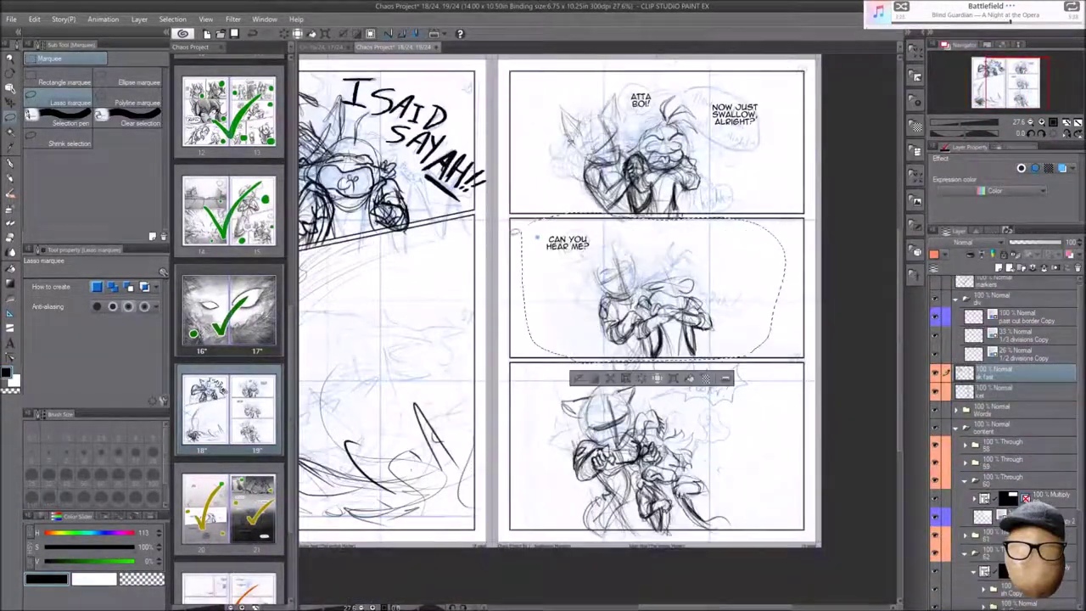
scroll(938, 370, down, 1)
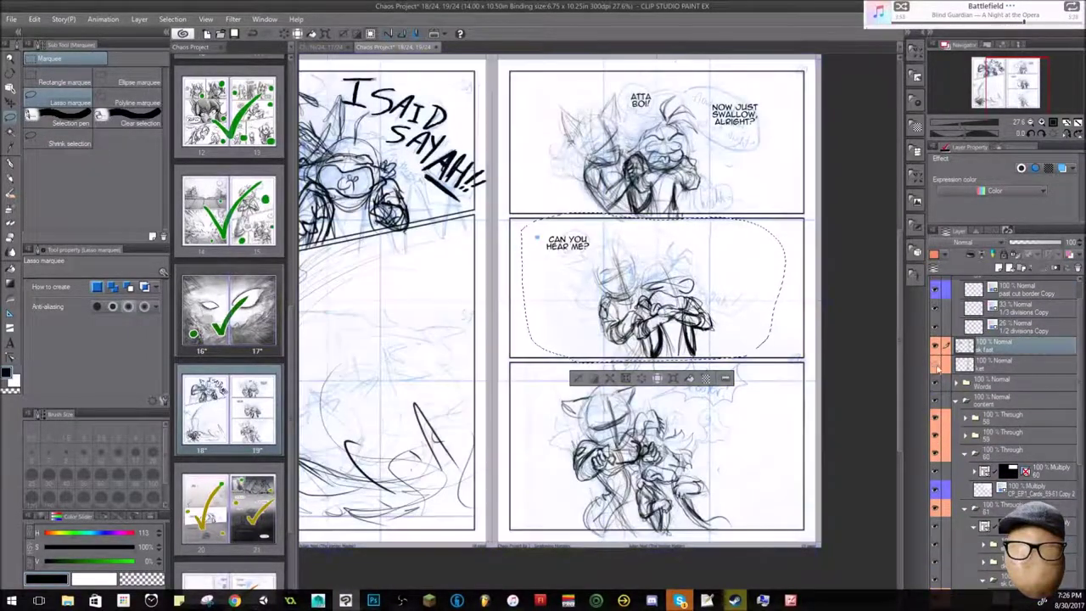
click(936, 365)
Rework the transfer so page 19's upper and lower panel sketches sit in their folders, with the sk fast and ket layers hidden
key(ctrl+z)
key(ctrl+0)
key(ctrl+z)
key(ctrl+z)
key(ctrl+z)
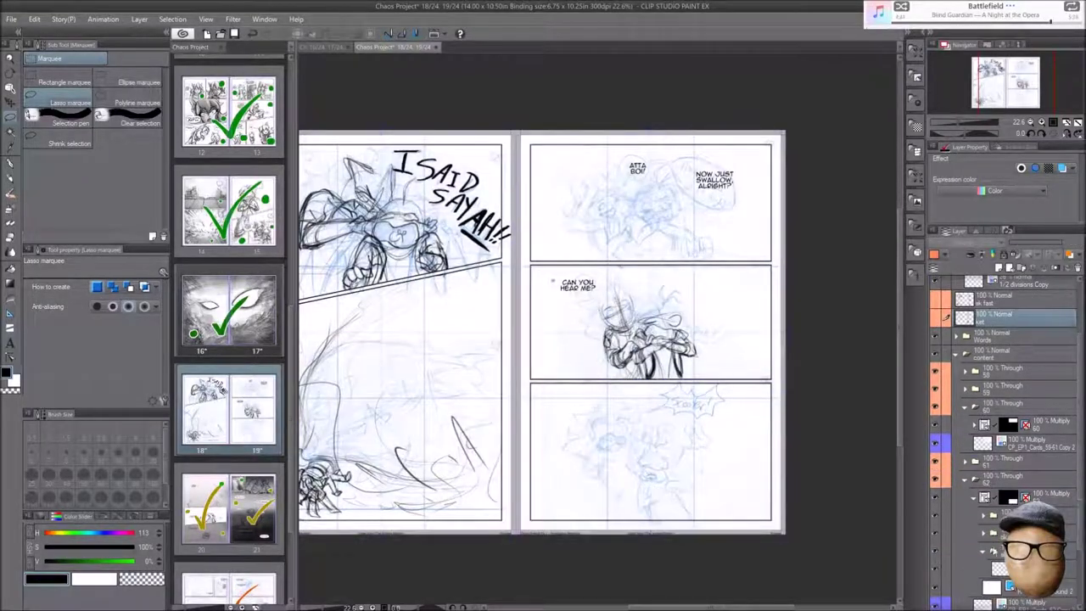
key(ctrl+y)
scroll(827, 411, up, 1)
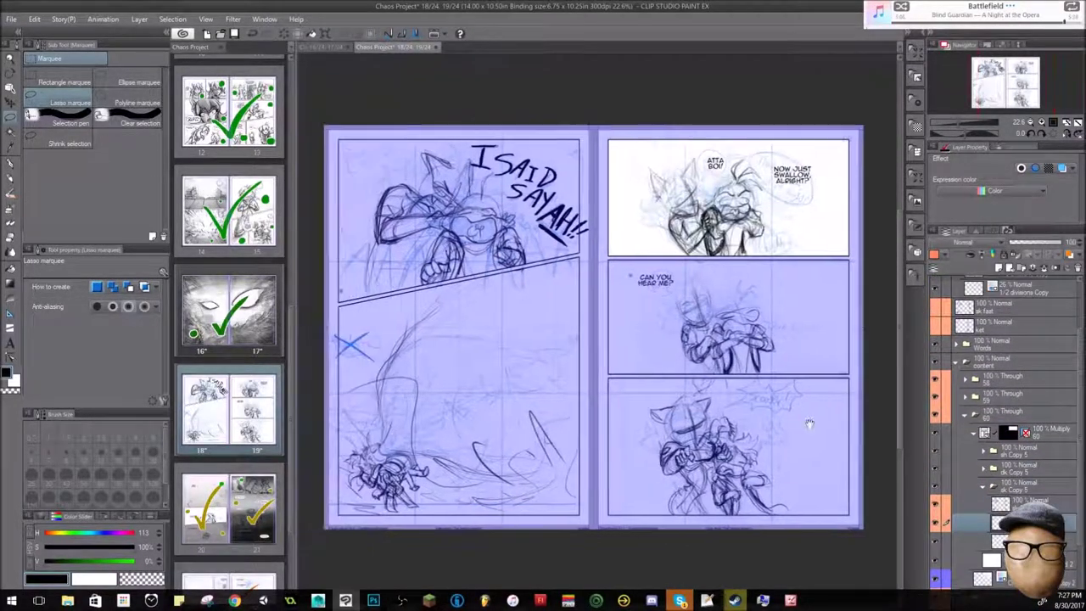
key(ctrl+y)
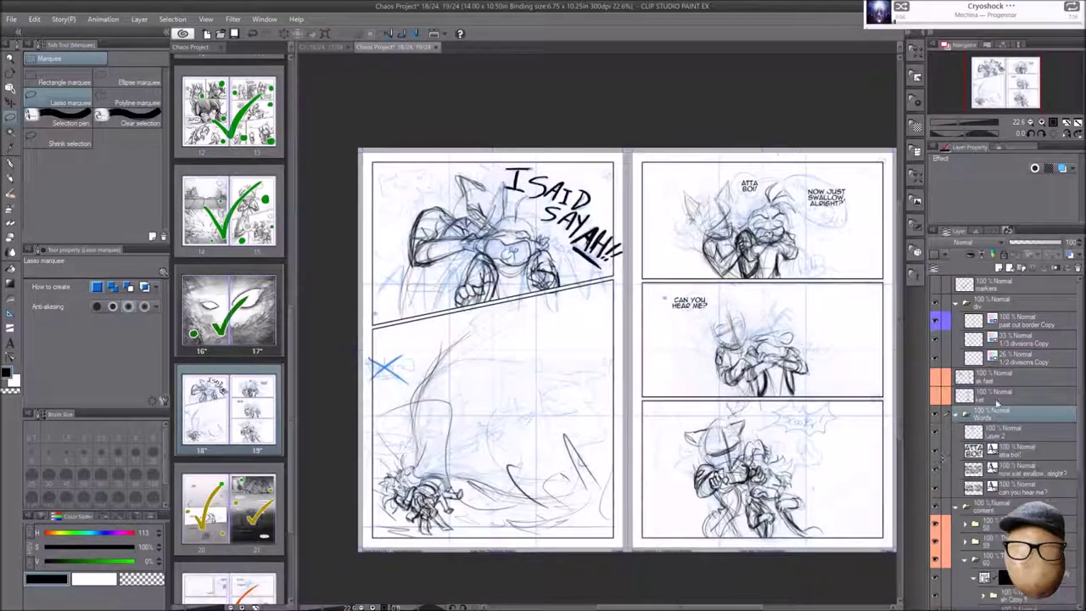
Draw a round white speech balloon around "ATTA BOI!" in page 19's upper panel
scroll(757, 181, up, 5)
click(13, 315)
drag(538, 181, 466, 197)
key(t)
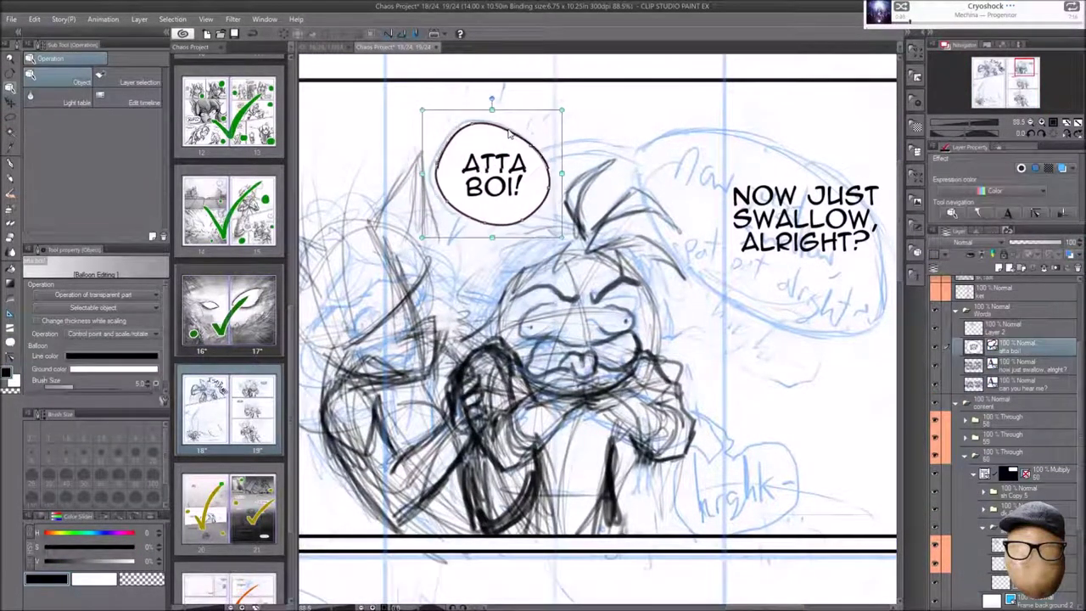
Save the class schedule canvas as a JPEG named "f17 sched", close it and return to the comic spread
key(alt+Tab)
key(alt+Tab)
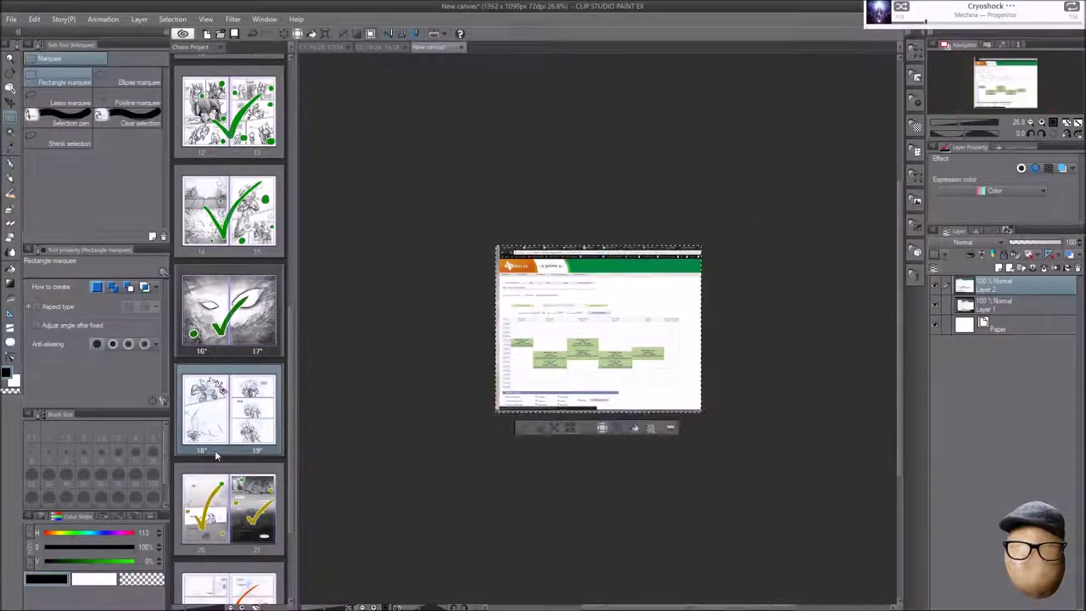
key(ctrl+s)
text(f17 sched)
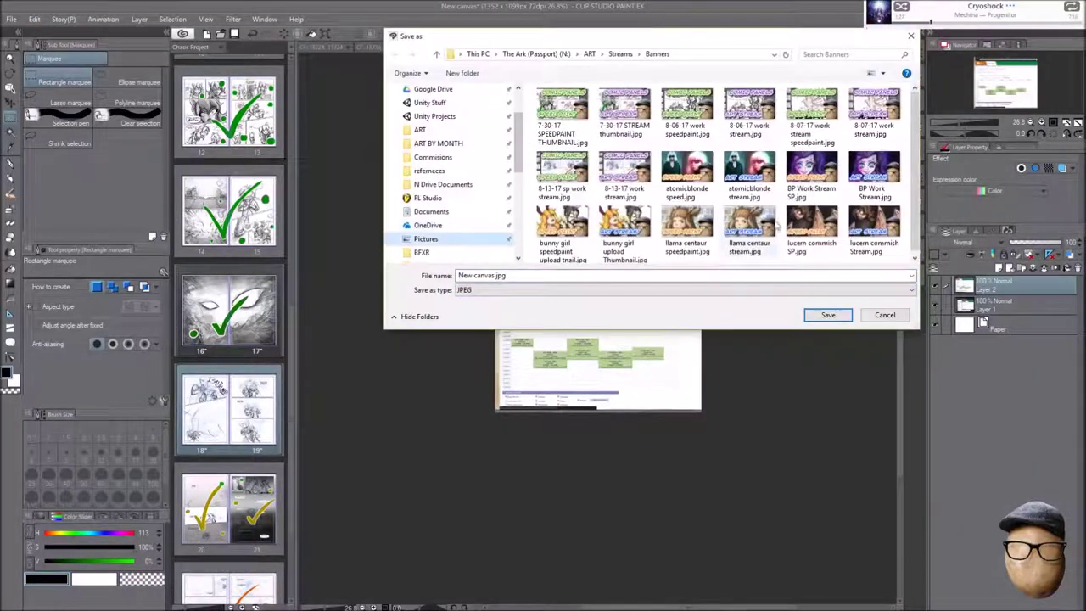
key(Return)
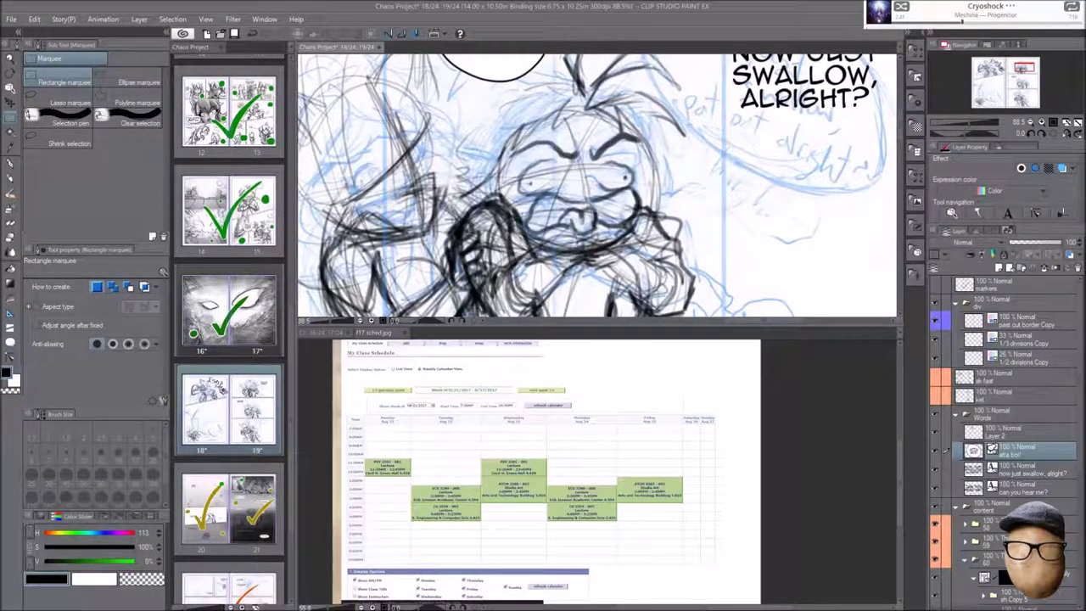
key(ctrl+w)
key(ctrl+w)
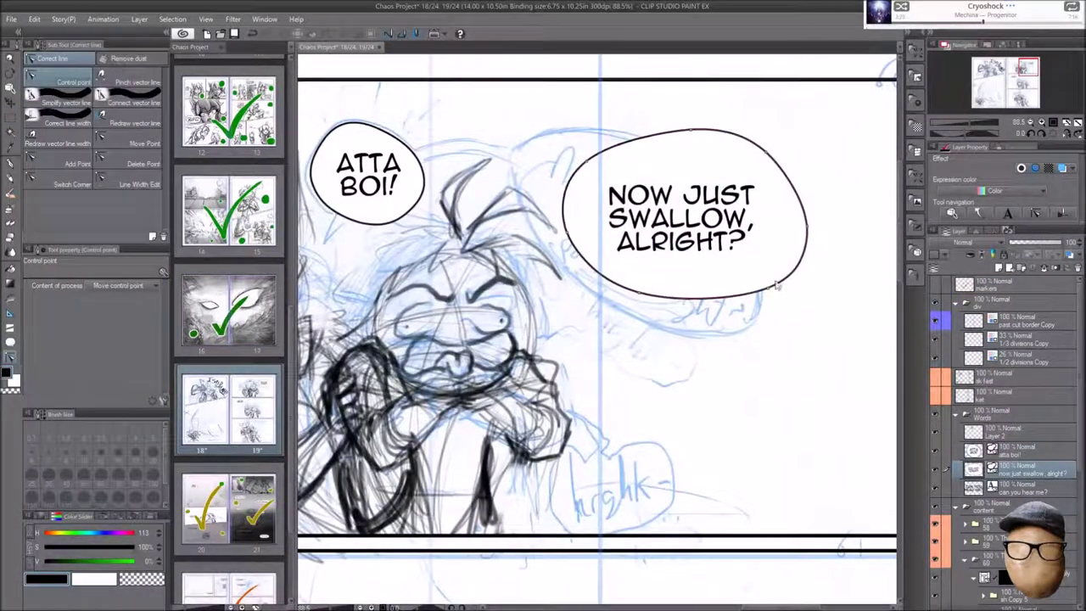
Fit the balloon around "NOW JUST SWALLOW, ALRIGHT?", link it to the "ATTA BOI!" balloon with a curved connector, and add a tail to the latter
click(717, 218)
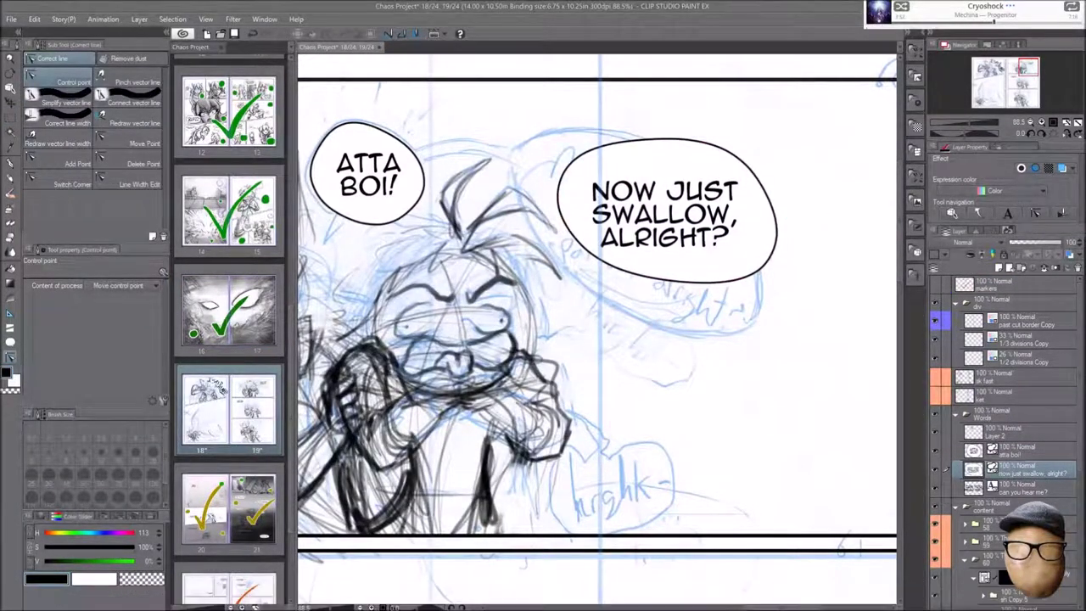
key(t)
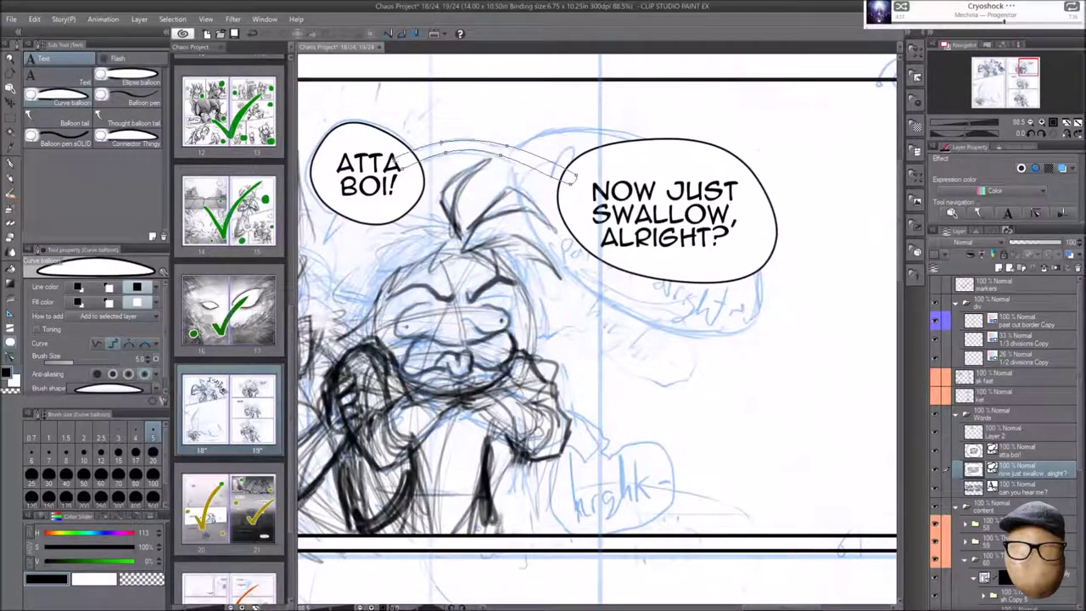
double_click(574, 177)
key(y)
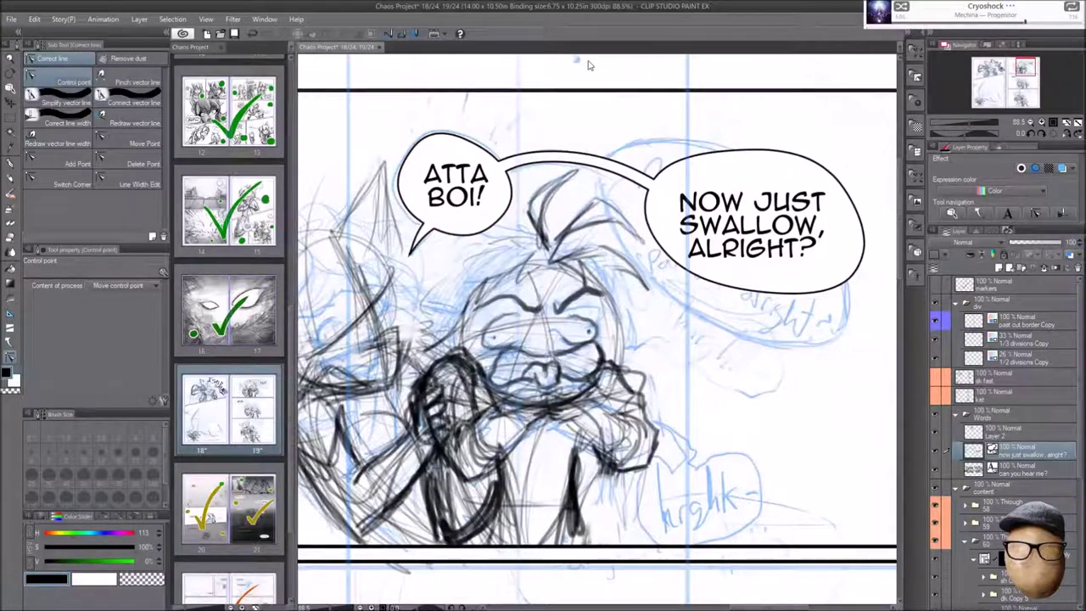
Draw an irregular balloon with a jagged tail over the sketched "hrghk-" in page 19's upper panel
scroll(589, 65, up, 1)
scroll(800, 308, up, 3)
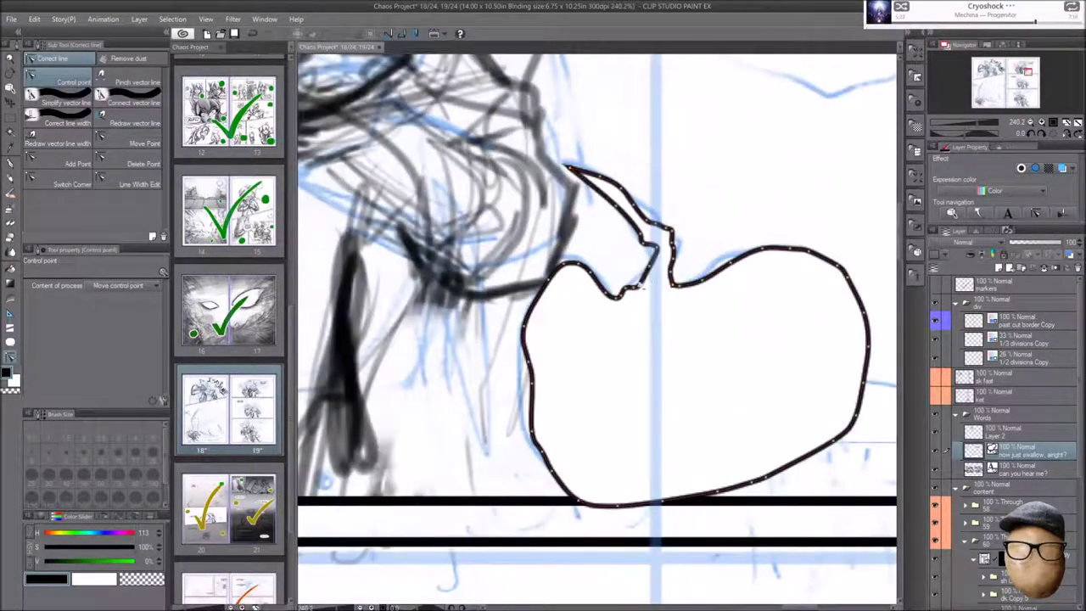
scroll(724, 175, down, 3)
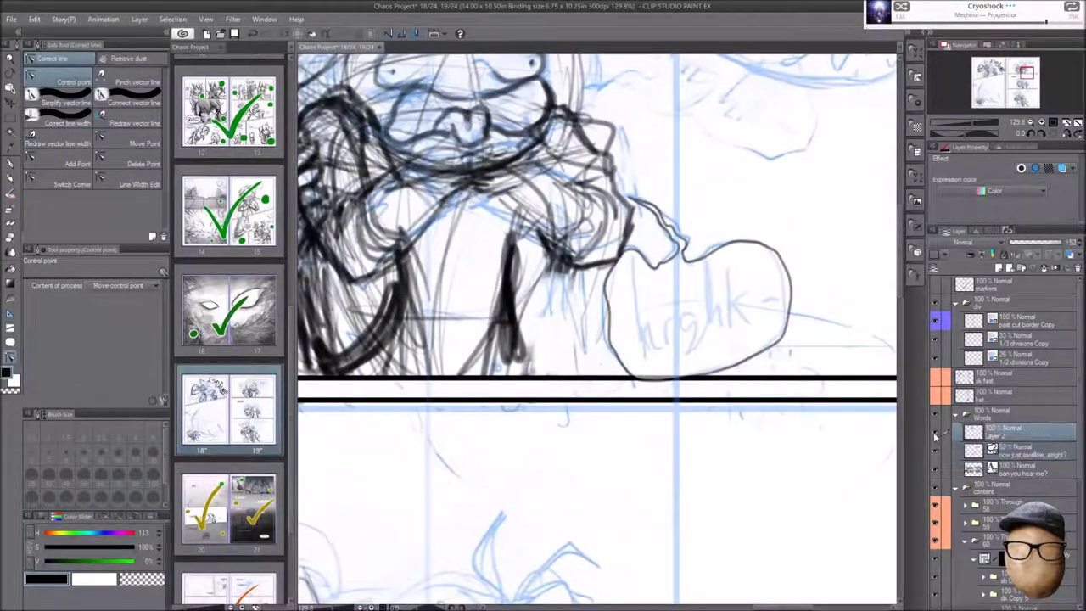
Name the shout's lettering layer "I SAID SAY AH!" and hand-letter "hrghk-" inside the irregular balloon
text(SAY AH!)
key(Return)
key(p)
mouse_move(632, 268)
mouse_down()
mouse_move(653, 350)
mouse_move(683, 316)
mouse_move(688, 350)
mouse_up()
drag(717, 270, 736, 335)
drag(746, 270, 745, 333)
drag(764, 289, 776, 331)
drag(770, 294, 789, 295)
Move the HRGHK lettering and the speech balloon layer into panel folder 60
key(k)
scroll(819, 310, down, 3)
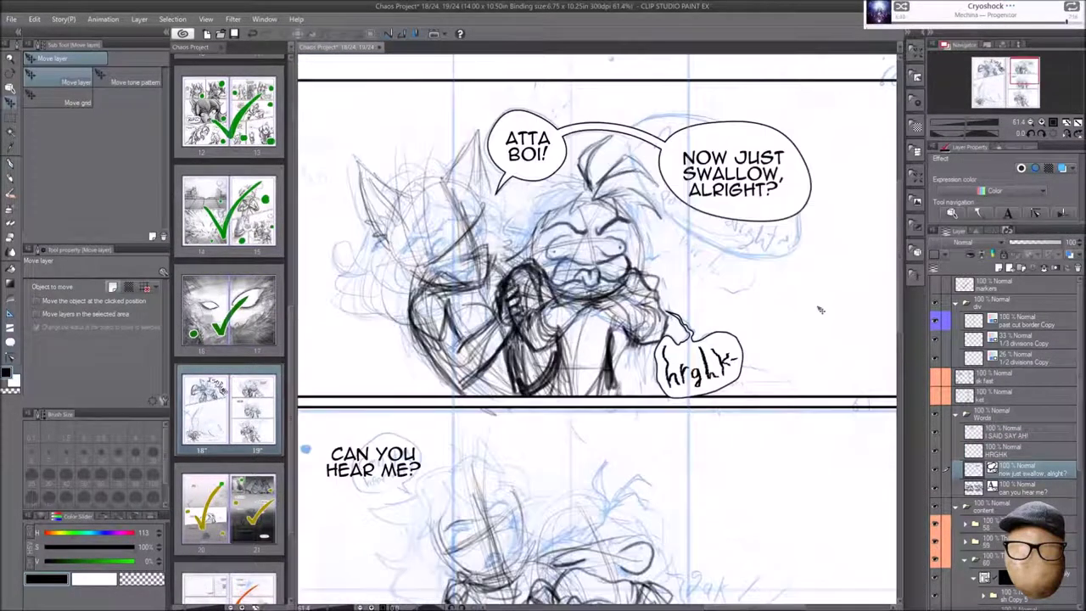
click(1033, 475)
scroll(664, 319, down, 2)
drag(664, 319, 694, 319)
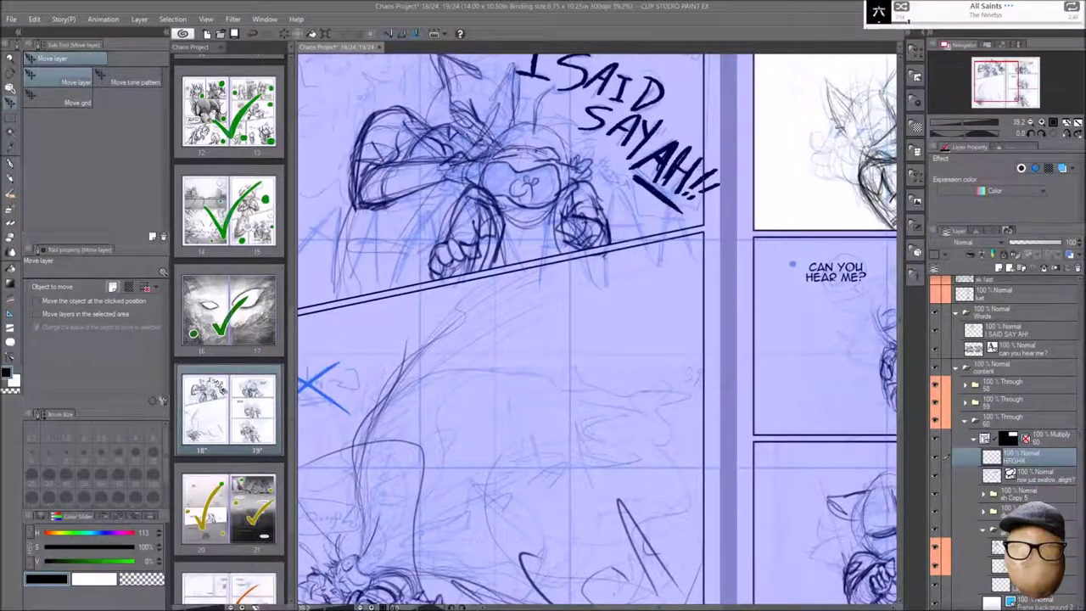
scroll(593, 330, down, 3)
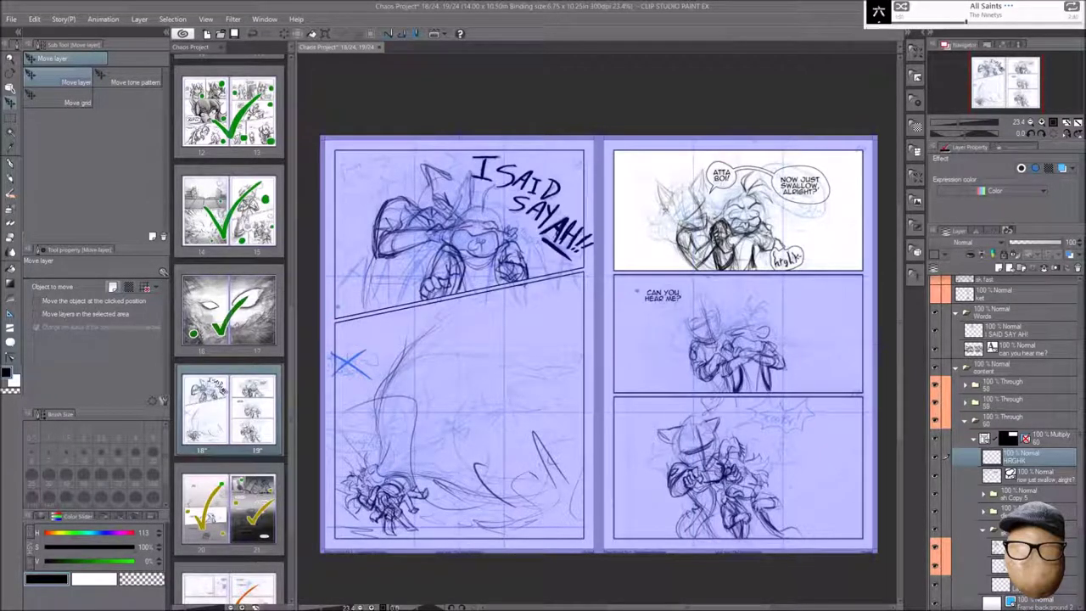
scroll(865, 271, up, 2)
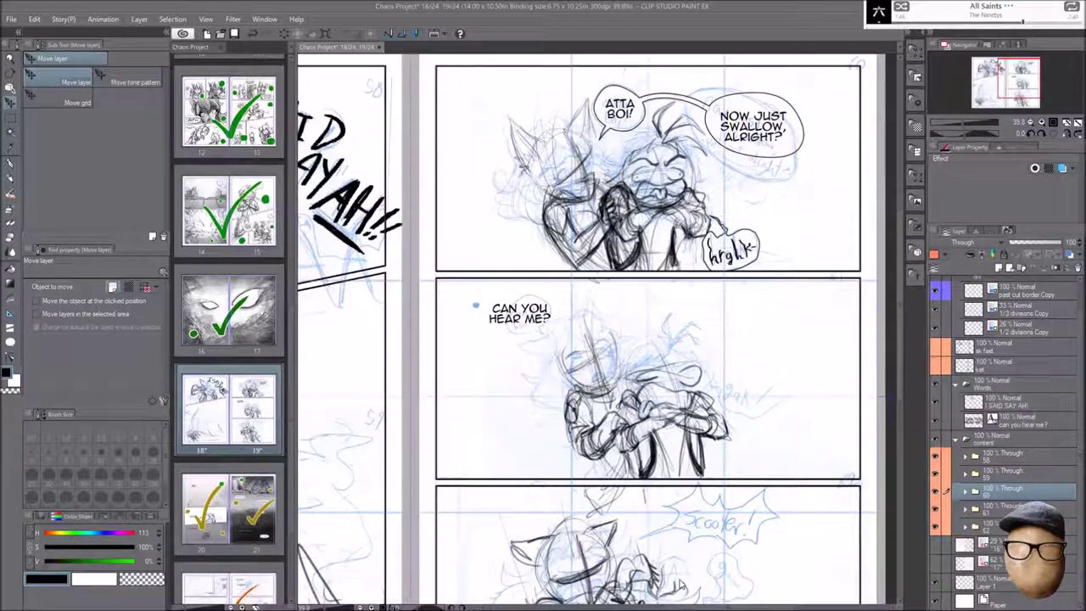
Move the "I SAID SAY AH!" layer into panel folder 58 and add short emphasis ticks around "AH"
scroll(678, 585, down, 2)
ctrl+shift+click(348, 195)
key(p)
scroll(637, 135, up, 6)
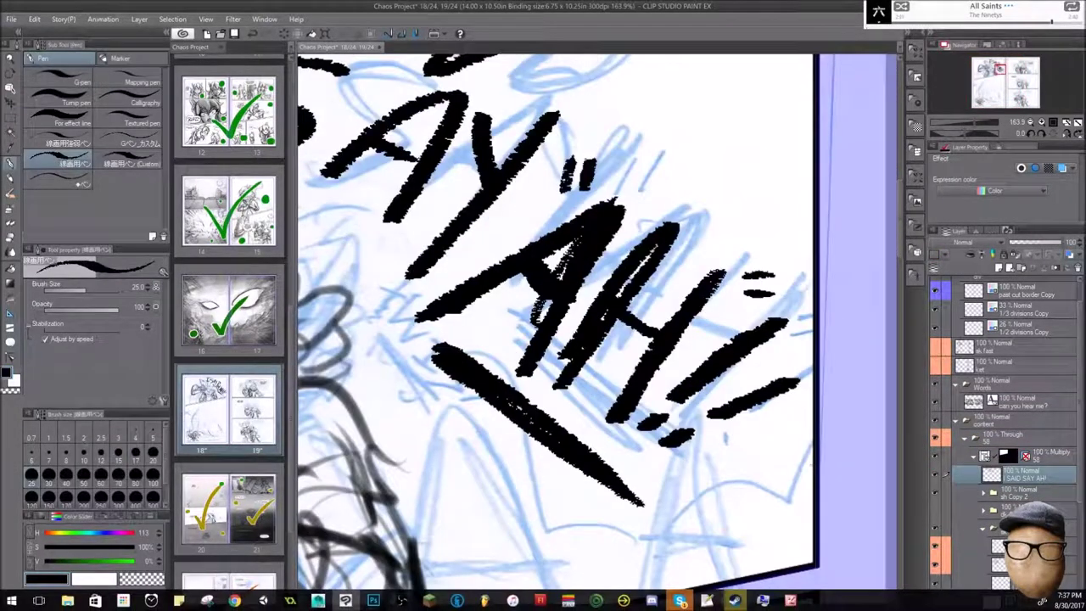
scroll(679, 580, down, 3)
scroll(731, 394, down, 4)
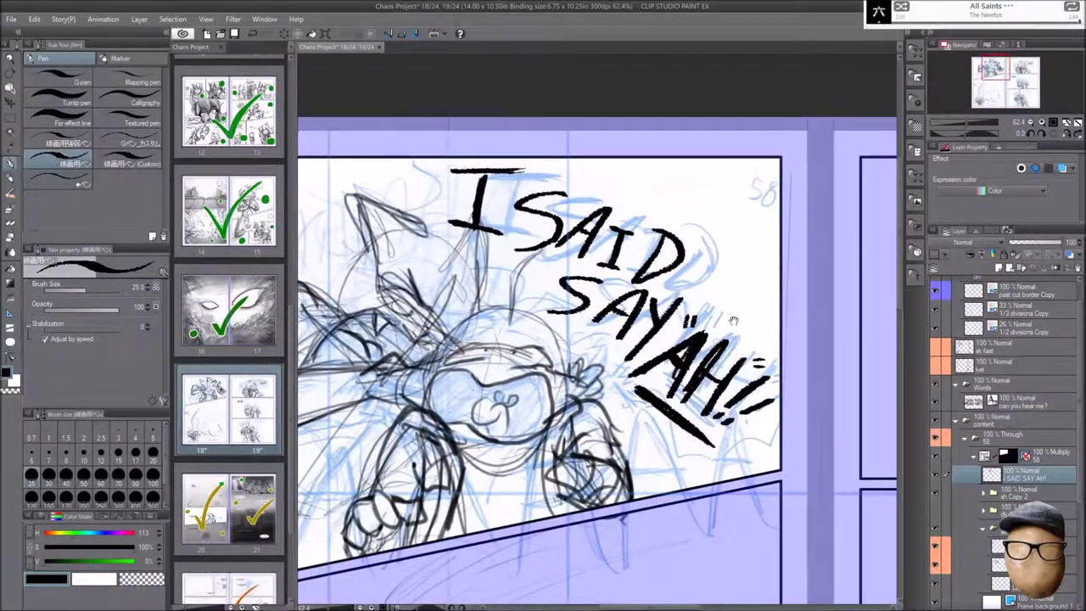
Tint panel 58's rough sketch layers red and orange, and select the drawing layer in the dk Copy 2 folder
key(k)
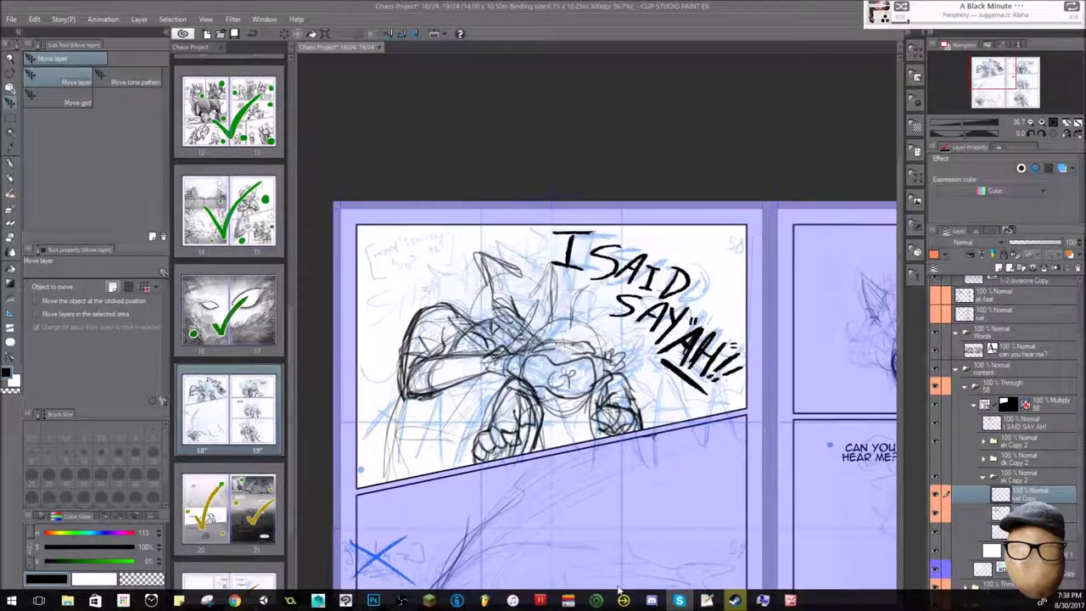
drag(803, 524, 802, 499)
click(1014, 492)
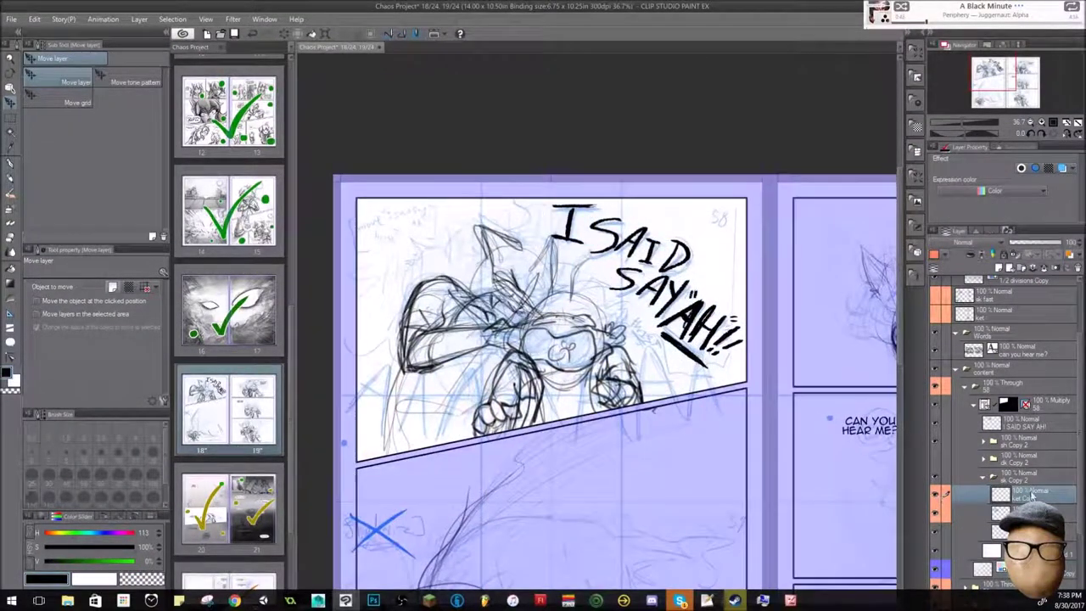
scroll(496, 325, up, 2)
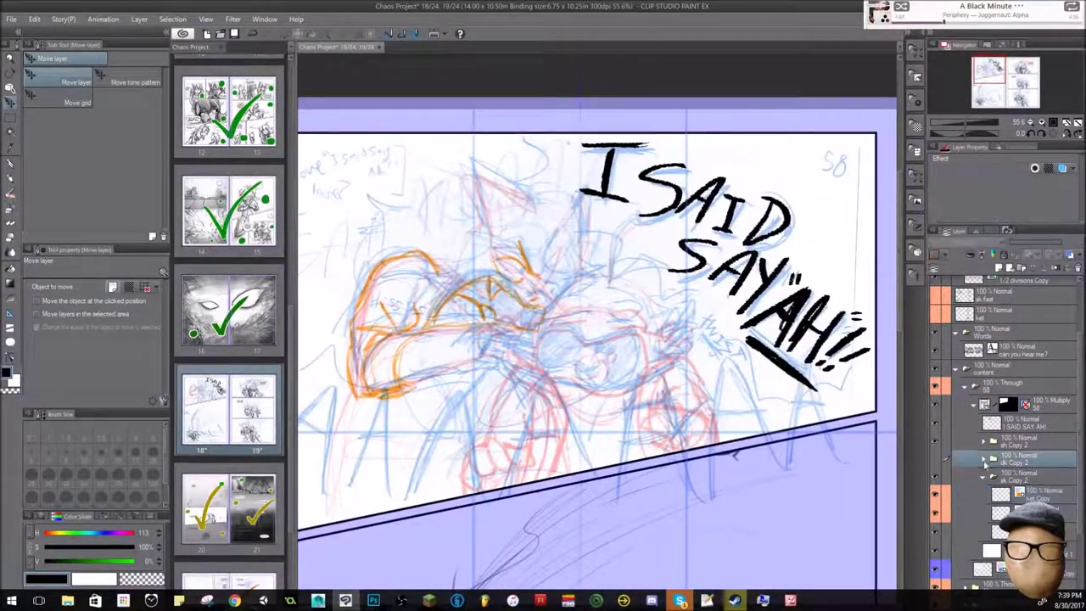
click(1014, 475)
Draw the shouting character's open mouth, closed eyes, hair spikes and first shoulder lines over panel 58's tinted sketch
key(p)
scroll(576, 224, up, 2)
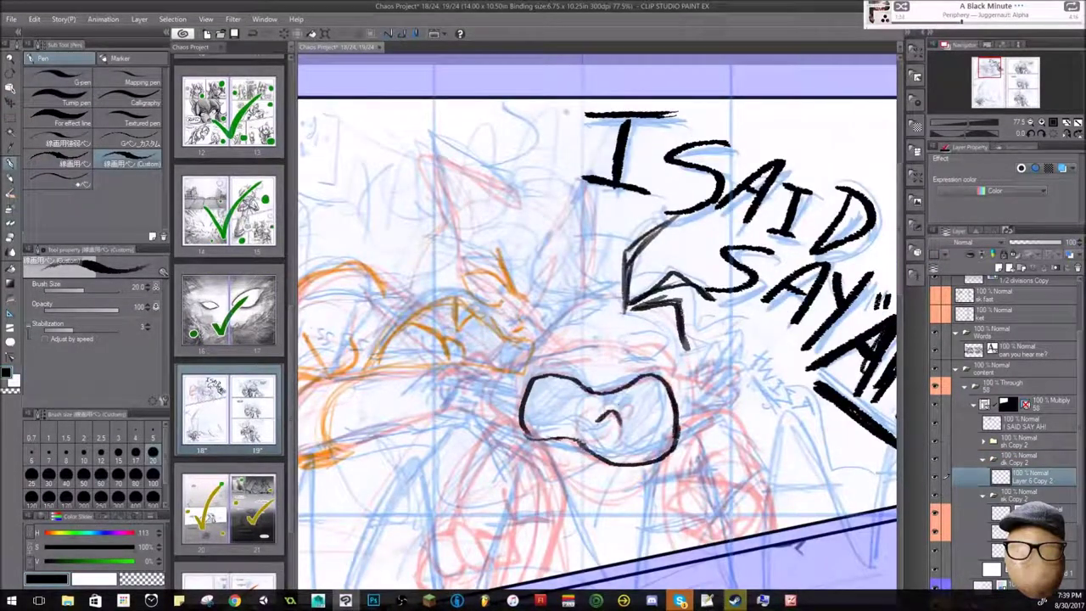
mouse_move(492, 428)
mouse_down()
mouse_move(534, 458)
mouse_move(475, 458)
mouse_move(460, 509)
mouse_up()
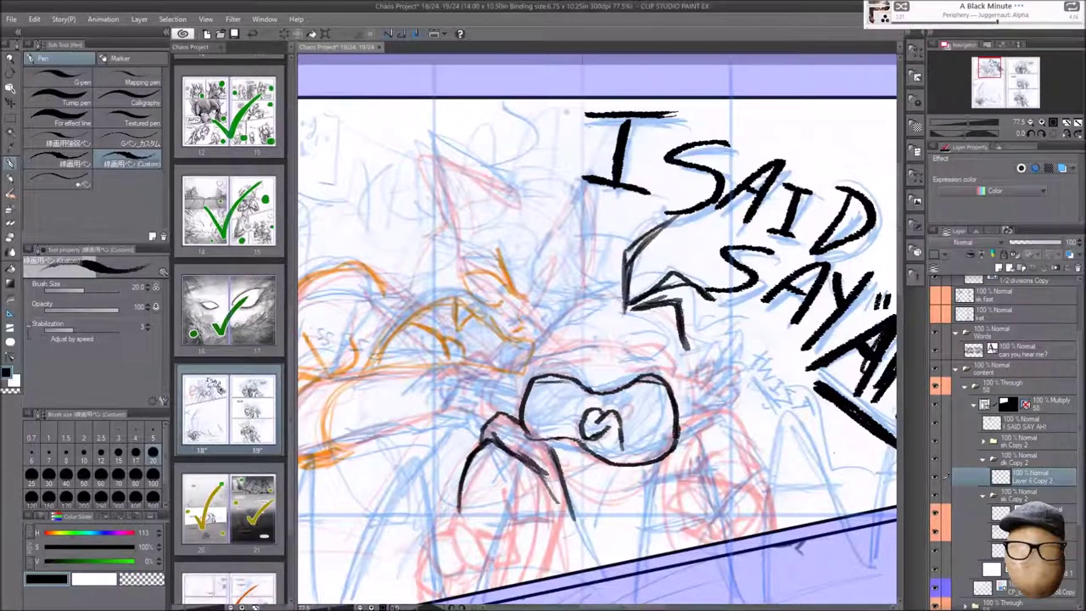
key(e)
scroll(647, 480, up, 2)
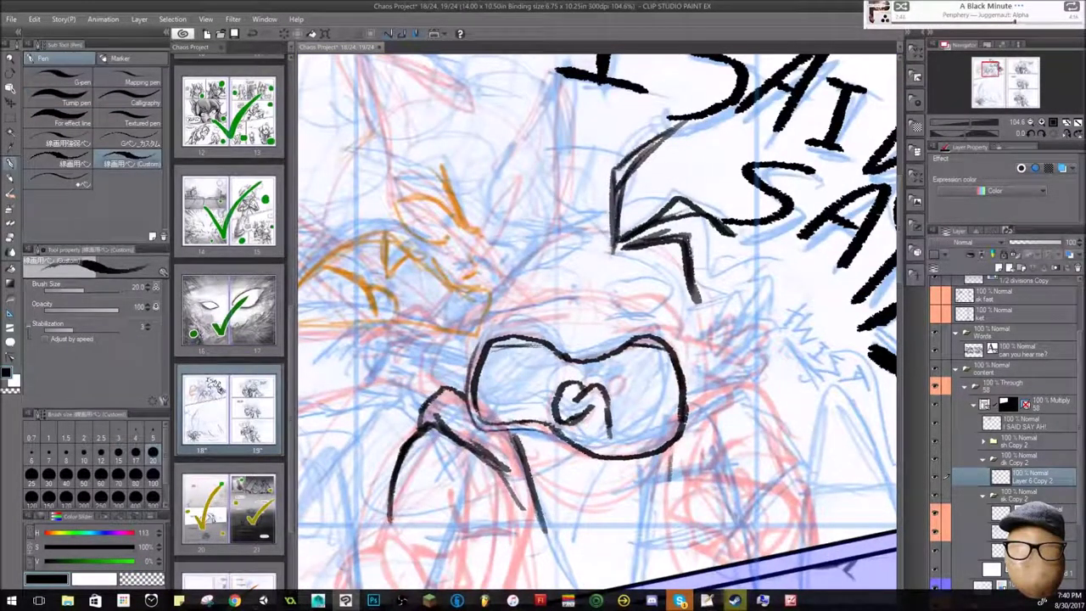
key(h)
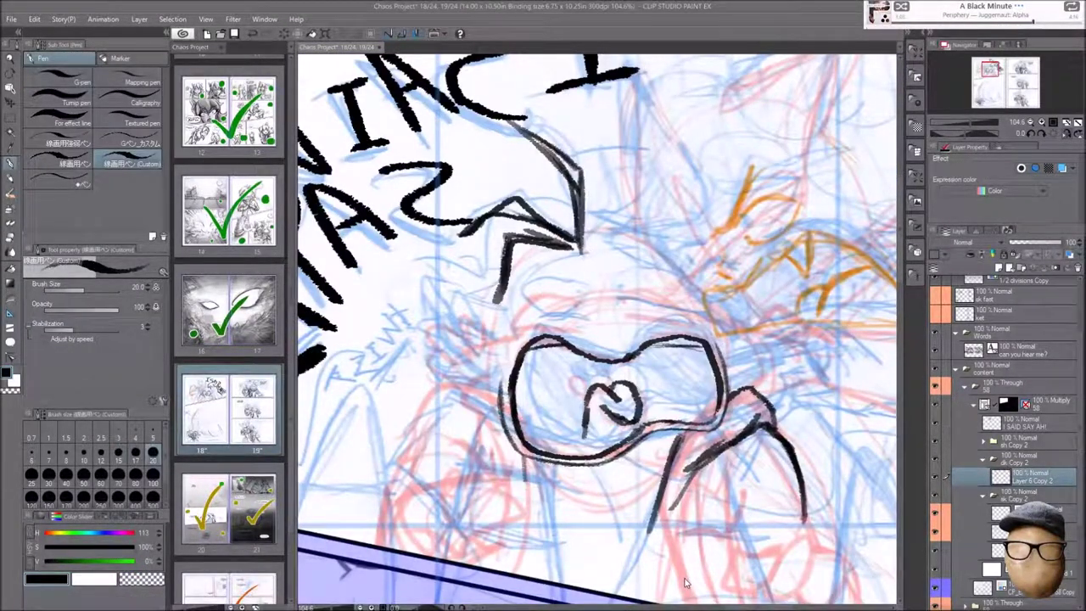
key(h)
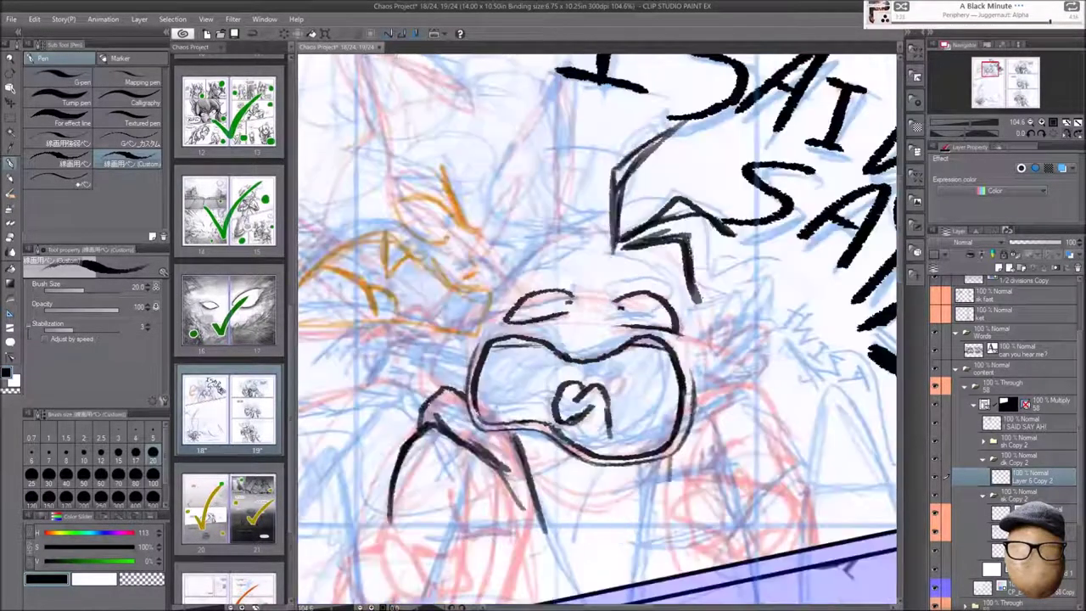
Add the character's hair tufts, brow lines and cheek fur around the face with the pen
drag(709, 434, 723, 465)
drag(477, 360, 462, 397)
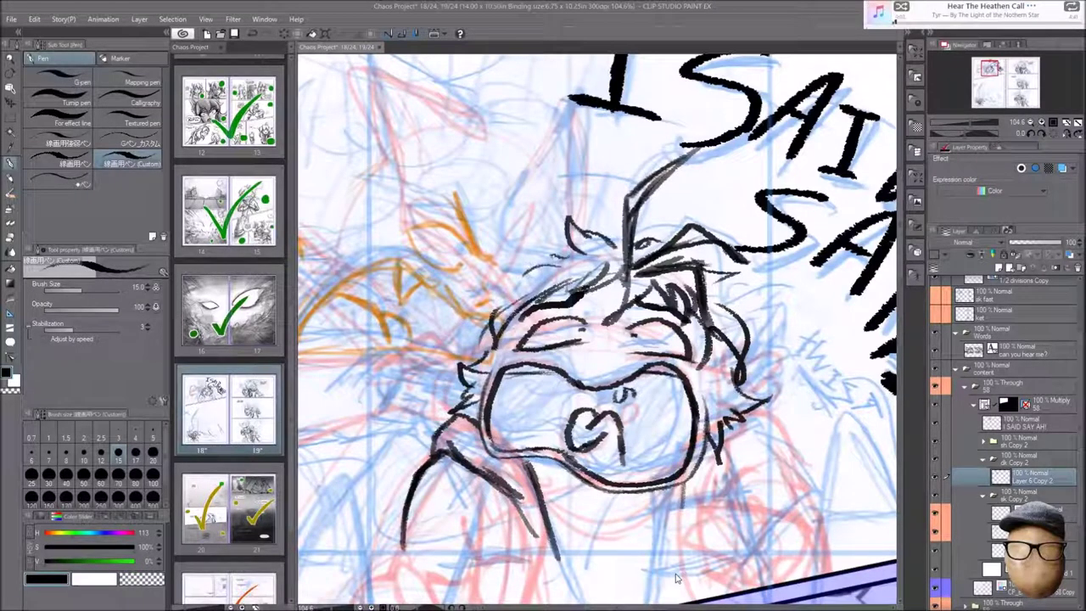
scroll(676, 578, down, 3)
scroll(596, 327, down, 1)
Draw the character's clenched hands, sleeves, collar and torso, and start the second character's outstretched arm with its cuff
mouse_move(708, 434)
mouse_down()
mouse_move(689, 464)
mouse_move(784, 451)
mouse_up()
drag(386, 437, 399, 488)
mouse_move(352, 454)
mouse_down()
mouse_move(386, 479)
mouse_move(471, 492)
mouse_up()
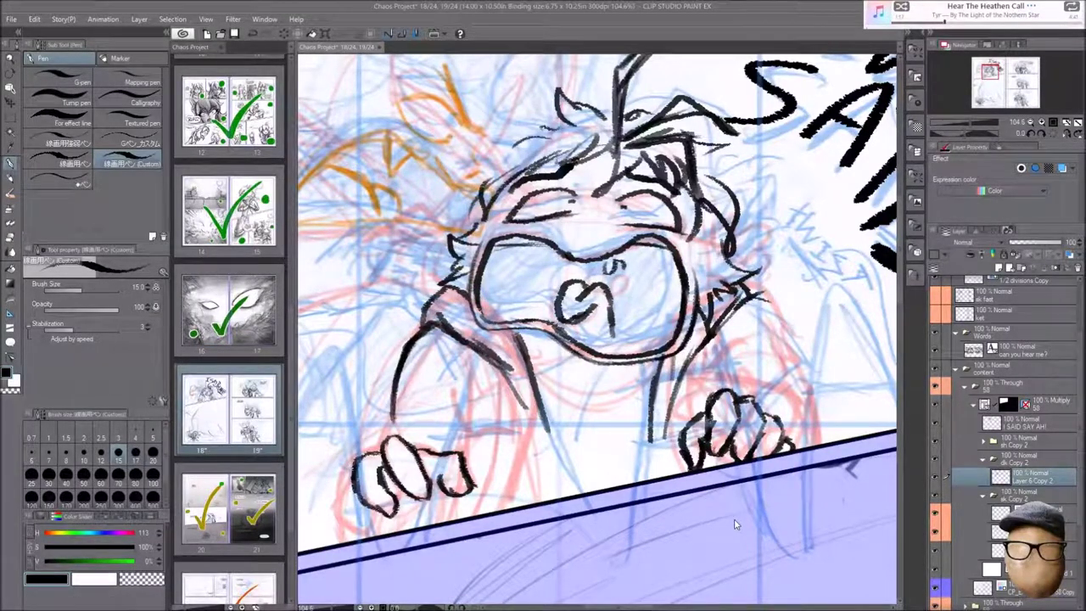
drag(348, 492, 341, 524)
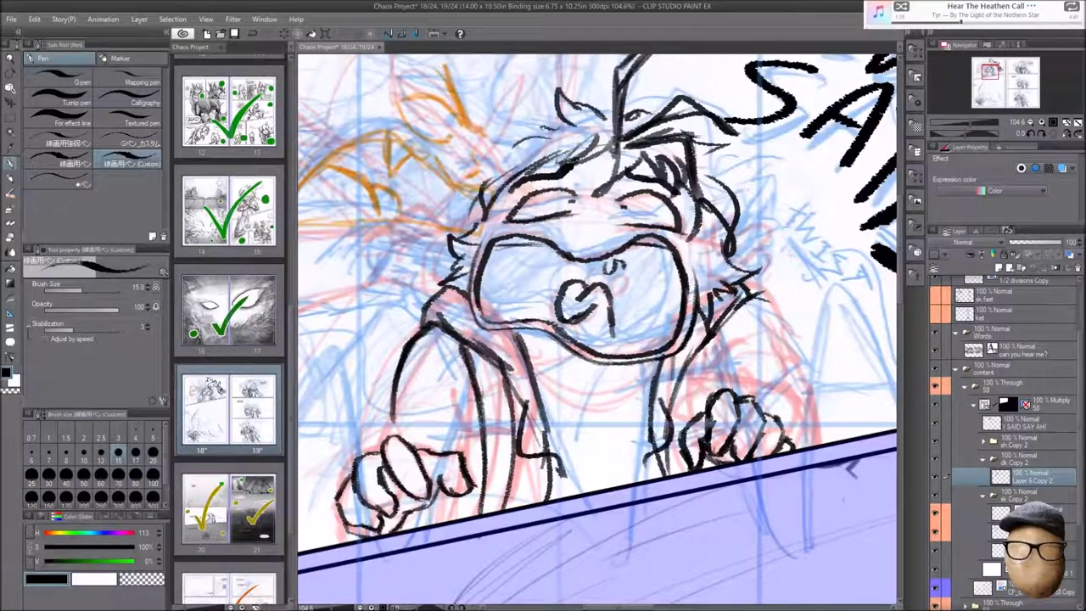
drag(788, 307, 797, 353)
drag(746, 386, 822, 446)
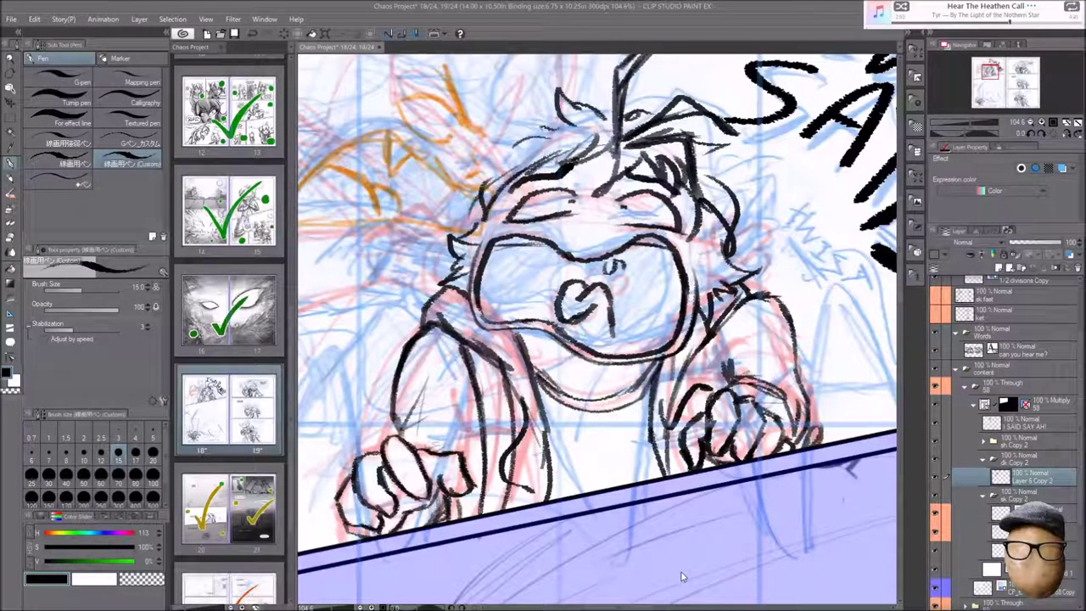
scroll(594, 331, up, 2)
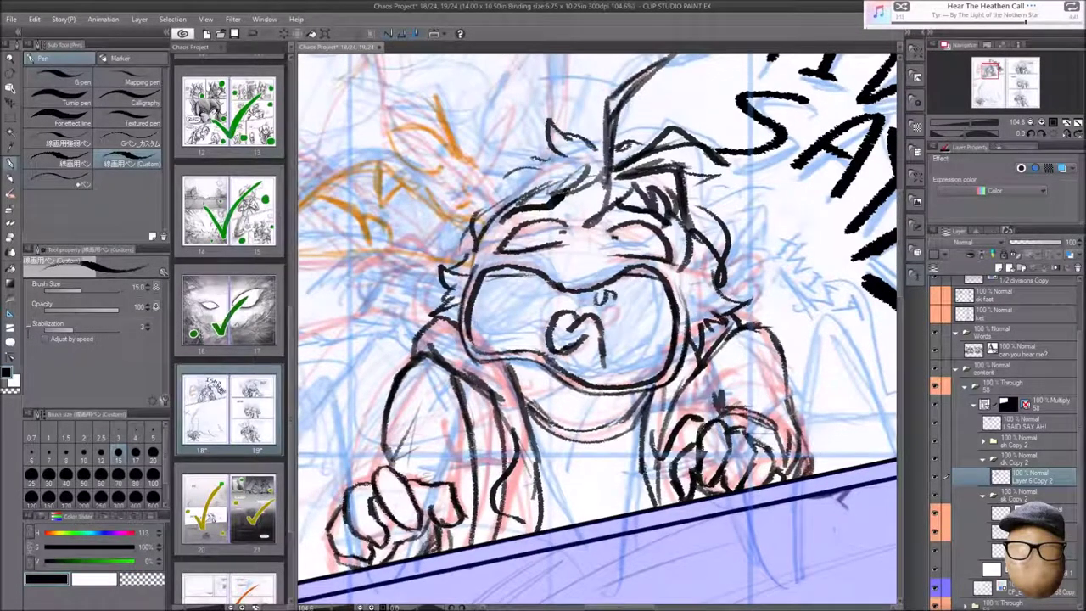
scroll(762, 271, up, 2)
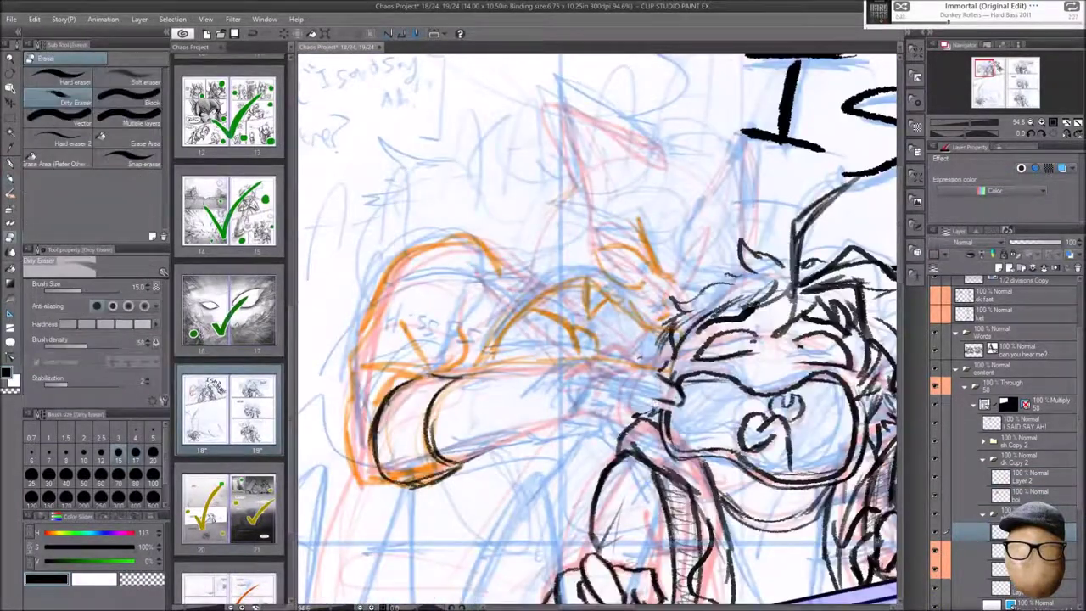
Hand-letter a row of seven large A's along panel 58's slanted lower edge, and duplicate the "I SAID SAY AH!" layer
key(p)
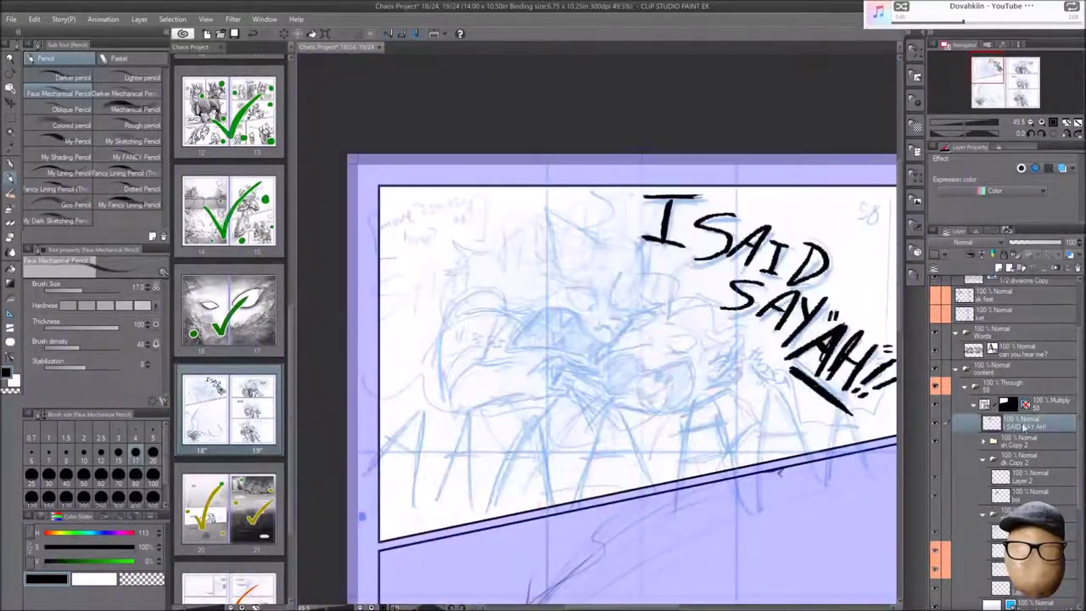
drag(382, 437, 413, 494)
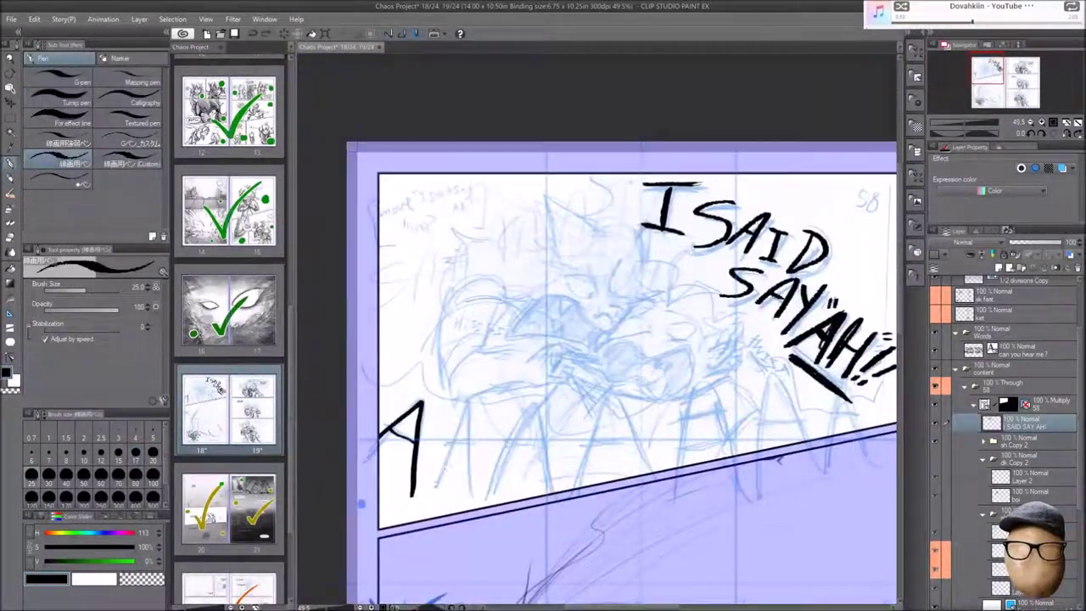
drag(434, 450, 466, 490)
drag(492, 458, 530, 488)
drag(576, 441, 647, 466)
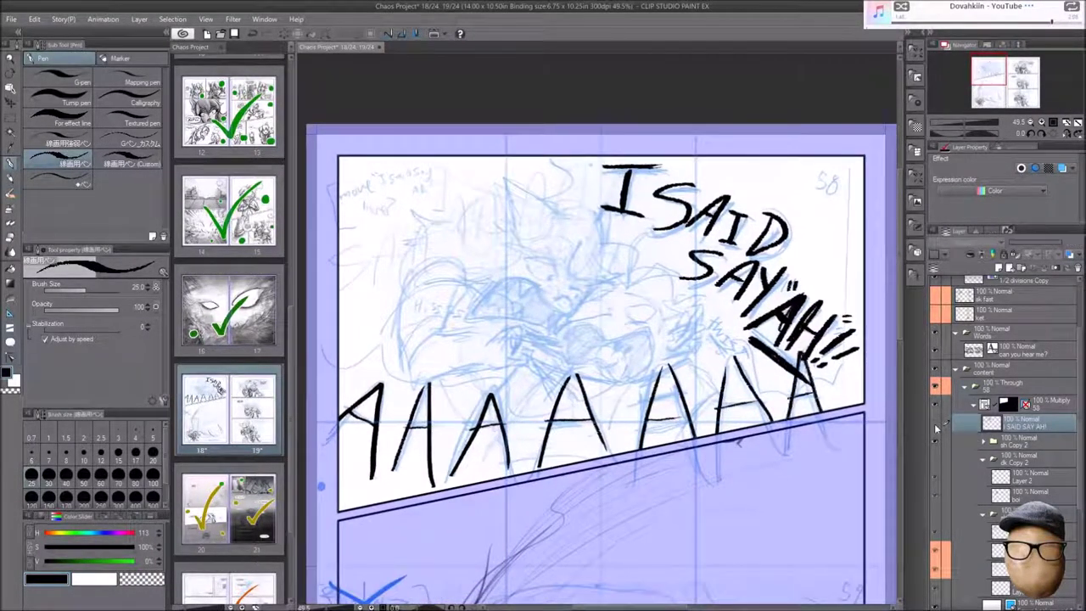
key(ctrl+j)
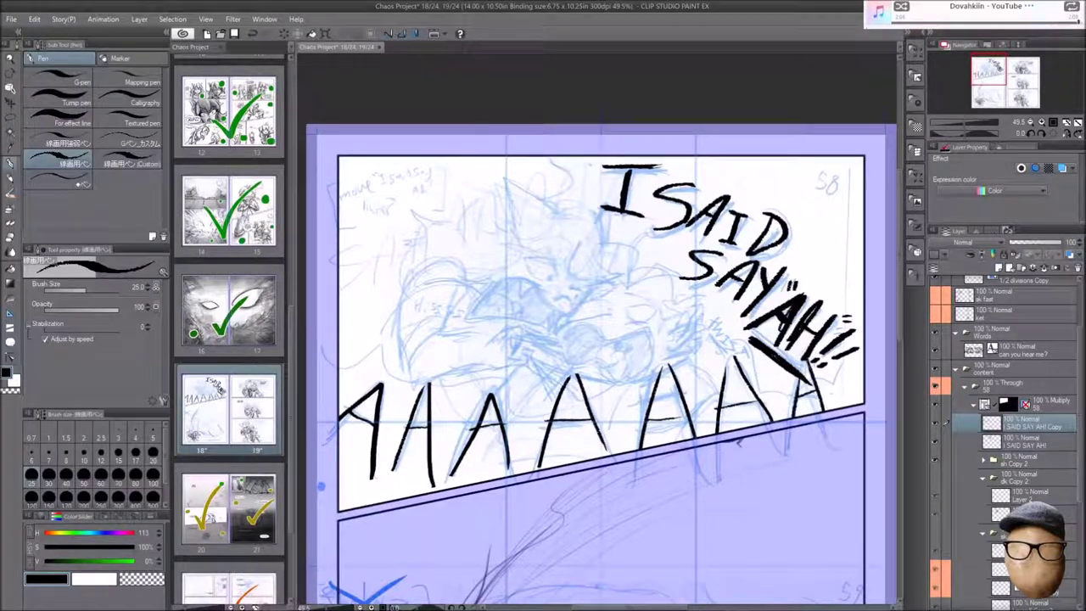
Switch to iTunes and open the Ketya Atwins playlist among the Chaos Project character playlists
key(alt+Tab)
scroll(182, 364, down, 5)
double_click(150, 378)
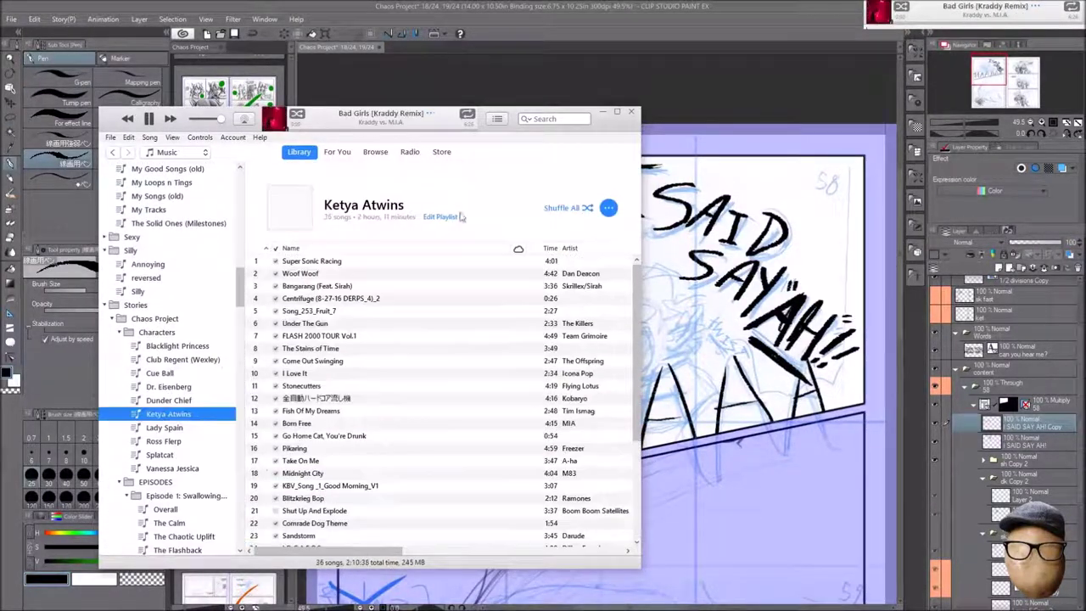
Switch to Clip Studio Paint and sketch a green wavy guide line above the row of A's on a new layer
key(alt+Tab)
key(ctrl+minus)
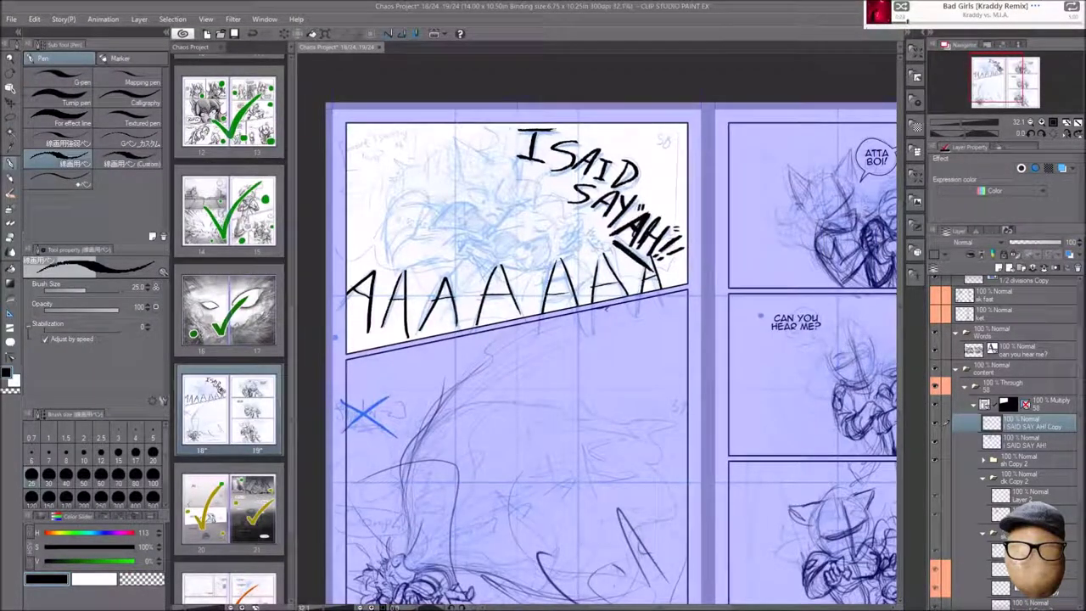
key(ctrl+shift+n)
scroll(594, 339, up, 1)
mouse_move(390, 298)
mouse_down()
mouse_move(558, 303)
mouse_move(407, 288)
mouse_move(755, 270)
mouse_up()
key(ctrl+z)
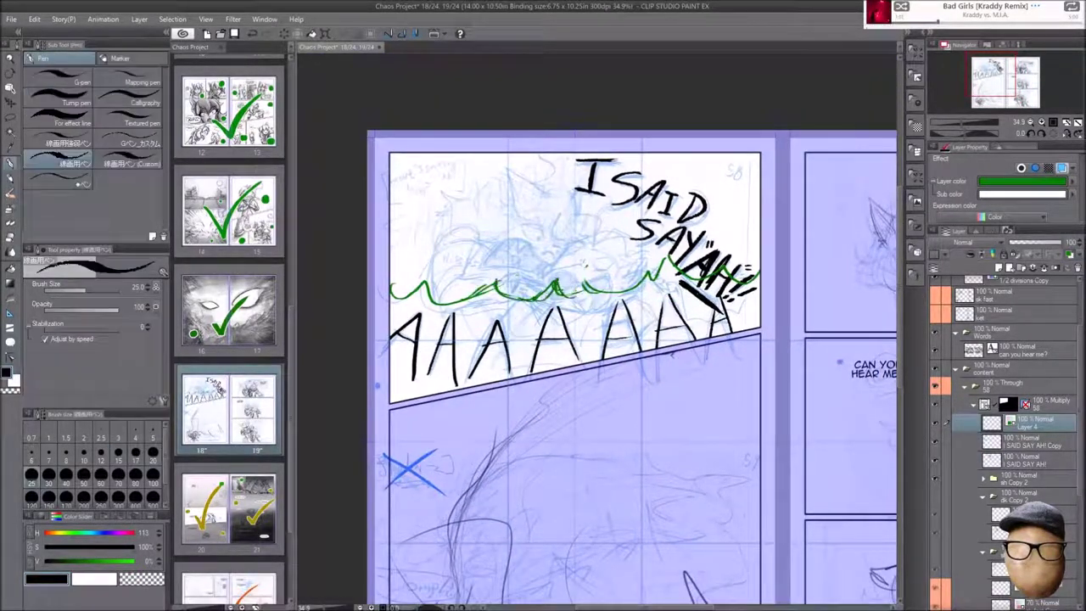
Trace the green wavy guide across panel 58 with the Curve balloon tool to enclose the row of A's
scroll(386, 305, up, 1)
key(t)
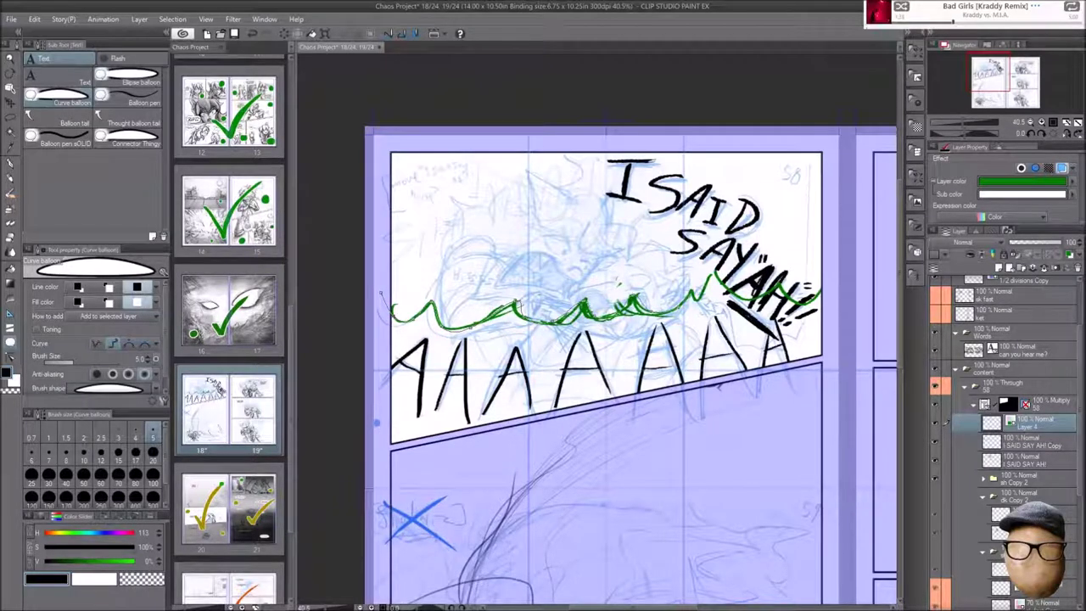
click(381, 293)
key(y)
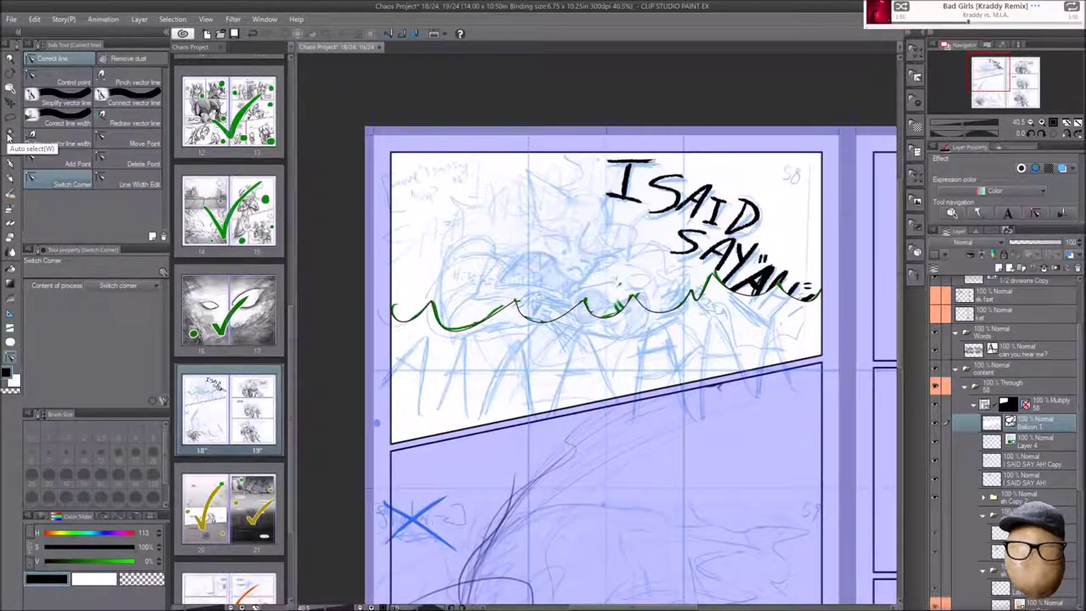
Place the balloon layer beneath the lettering and organise the text and balloon layers into WORDS and AH folders
drag(1017, 421, 1018, 477)
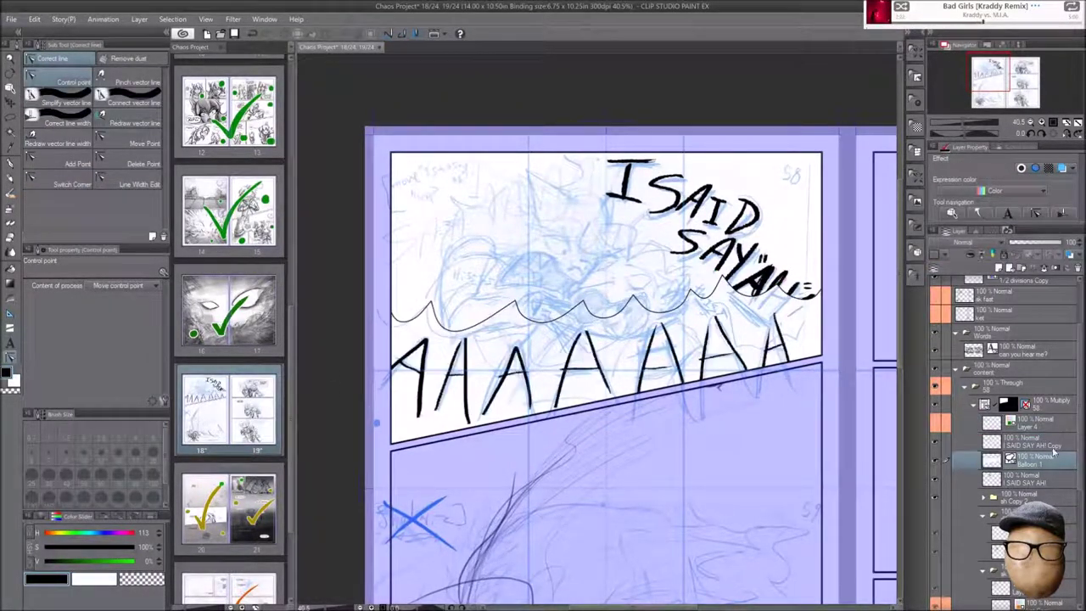
click(1031, 441)
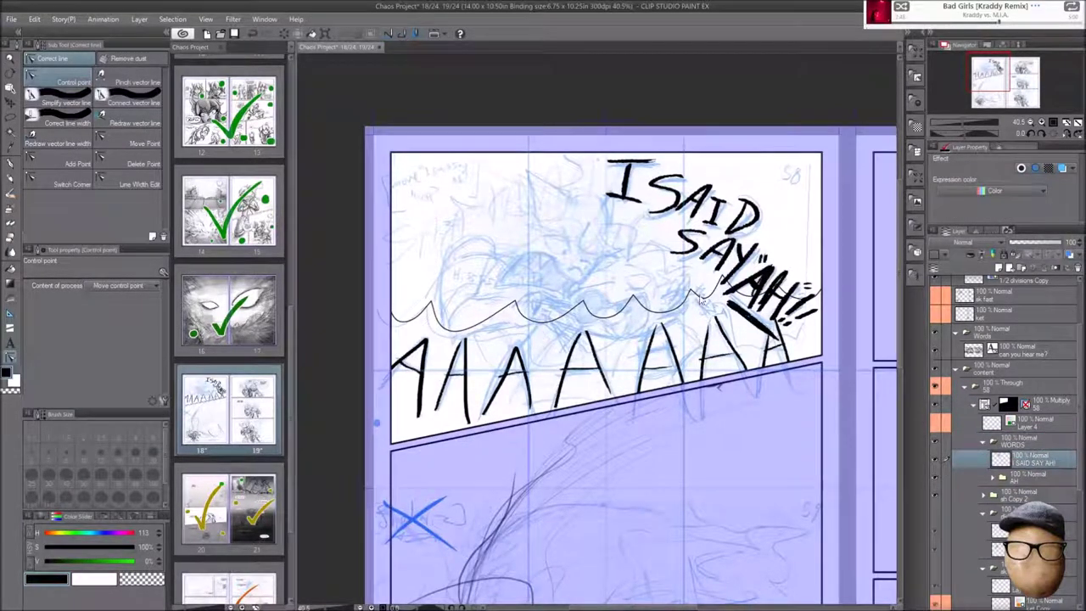
scroll(741, 170, up, 1)
key(k)
scroll(771, 389, down, 1)
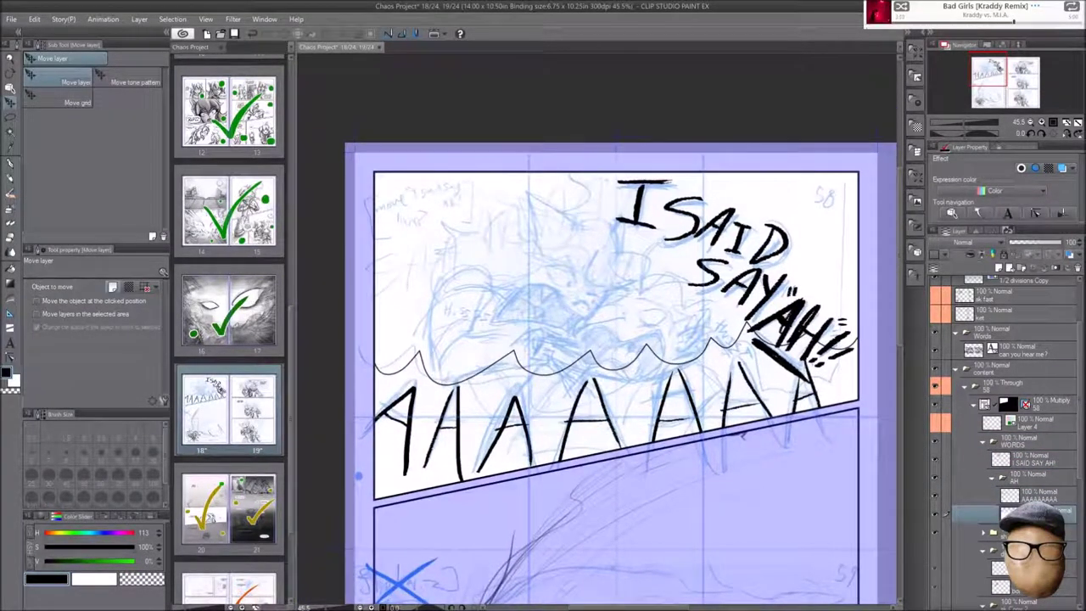
Copy the "I SAID SAY AH!" lettering to a new layer and place the copy in panel 58's upper-left area
scroll(806, 212, up, 2)
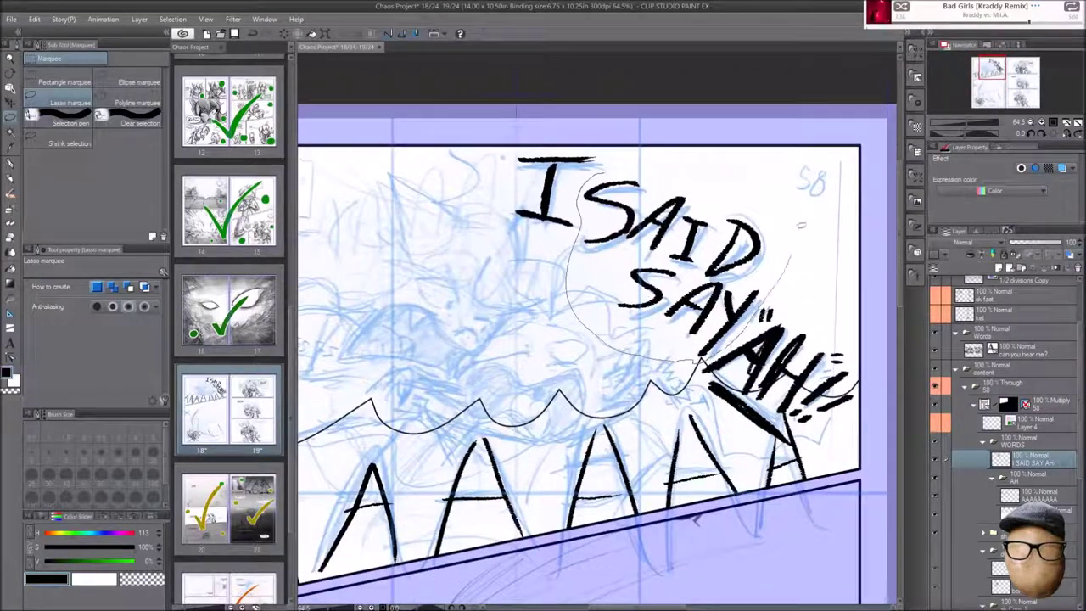
scroll(821, 308, down, 2)
key(ctrl+c)
key(ctrl+v)
drag(746, 280, 543, 293)
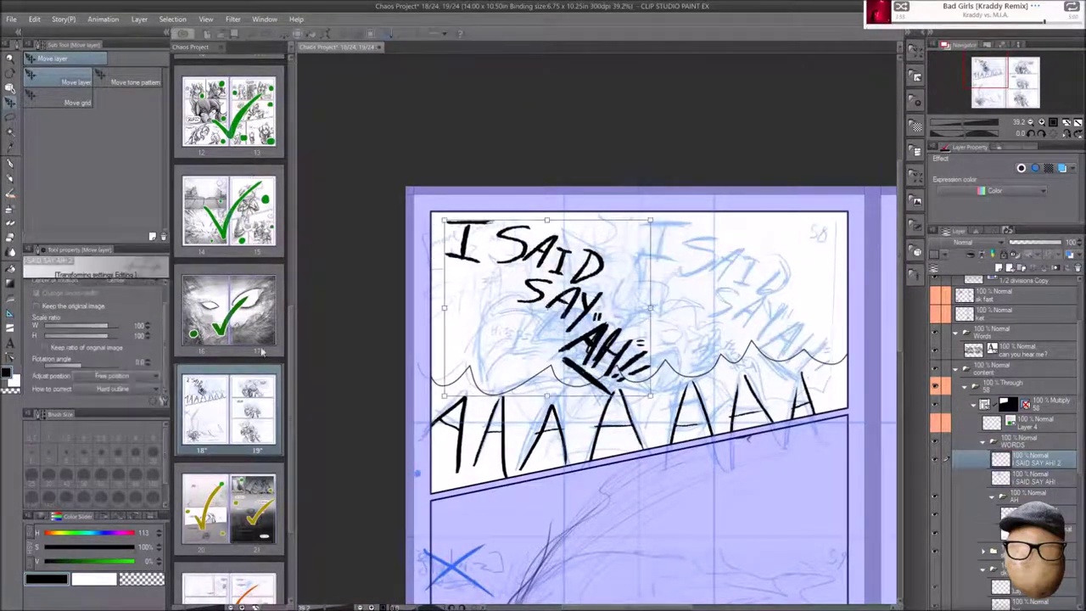
Straighten the copied lettering and rearrange its words into a single "I SAID SAY AH!!" line along panel 58's upper edge
key(m)
scroll(636, 340, up, 2)
drag(492, 348, 497, 344)
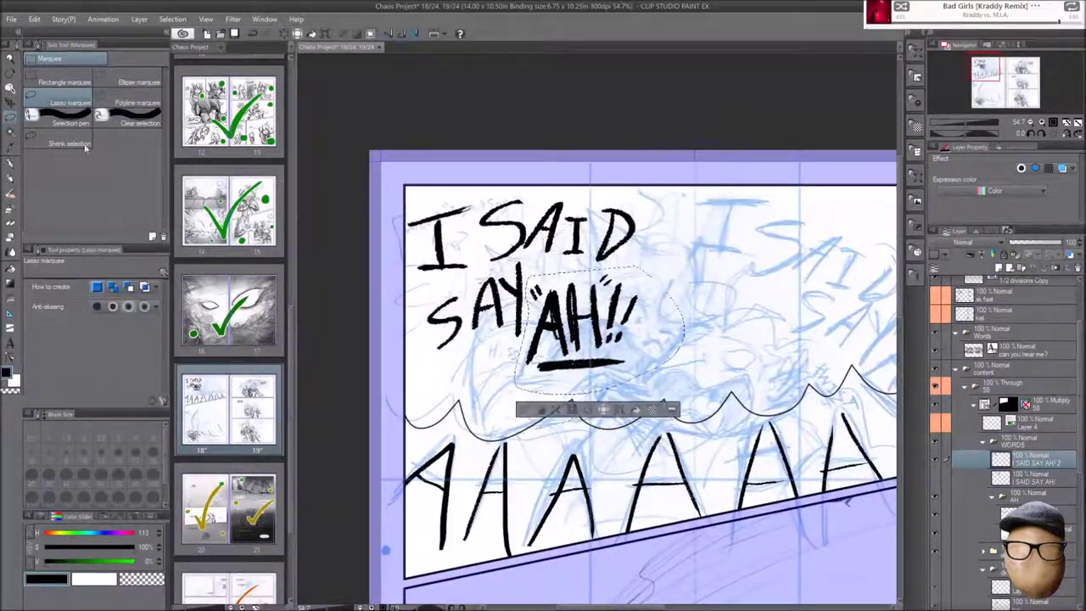
key(k)
drag(534, 386, 848, 195)
drag(475, 306, 645, 246)
drag(848, 195, 764, 254)
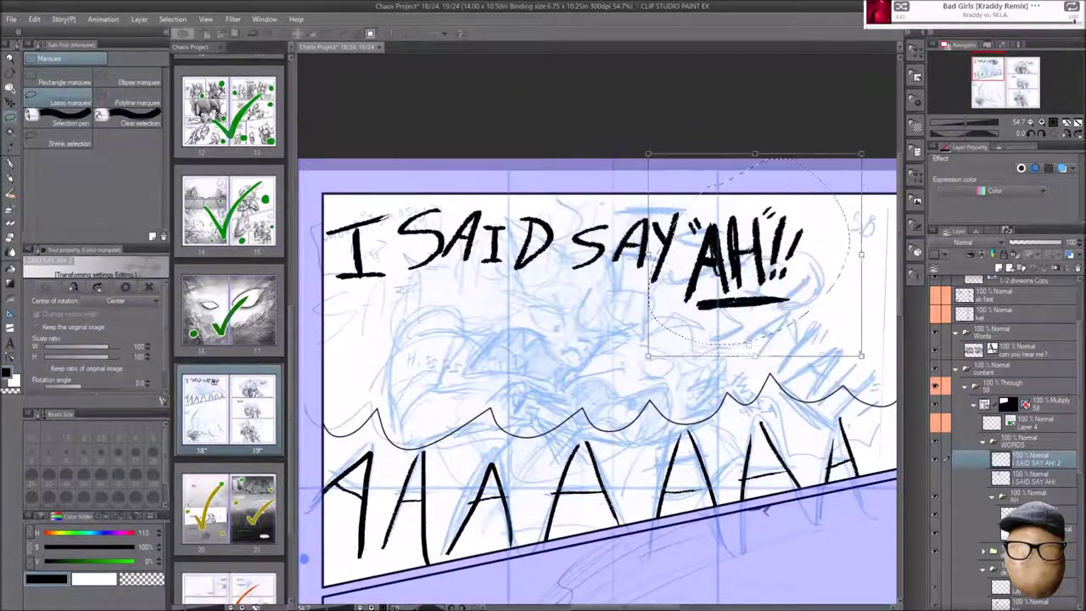
Tilt the underlined "AH!!" clockwise beside "SAY" and clear the selection
key(m)
drag(763, 166, 887, 138)
key(ctrl+d)
key(k)
scroll(594, 340, down, 2)
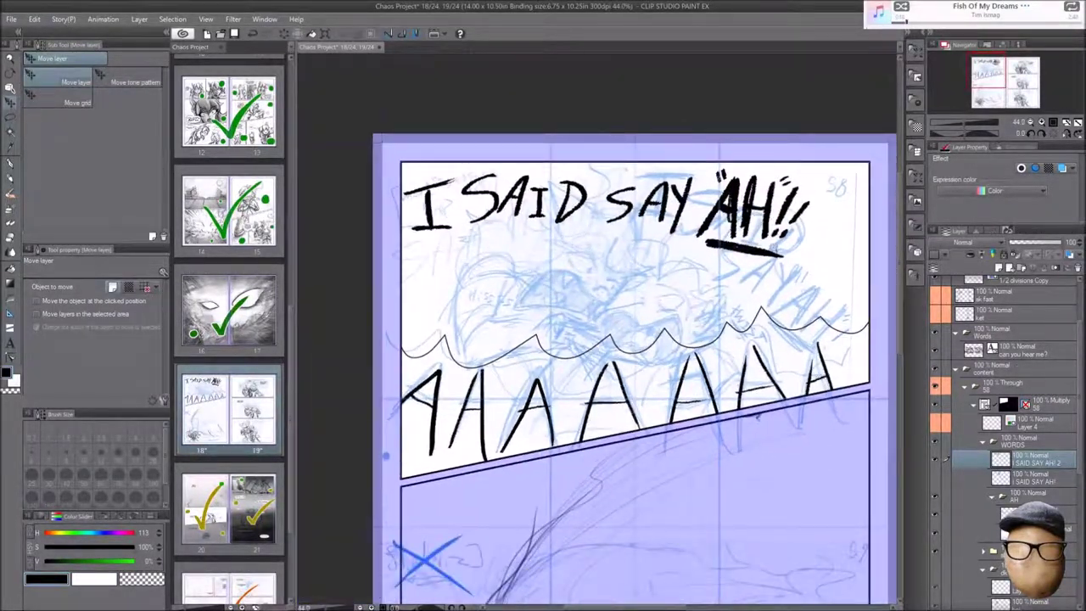
Reshape the wavy balloon's peaks and dips above the A's by moving its control points
scroll(594, 339, up, 2)
click(1055, 481)
click(975, 532)
key(y)
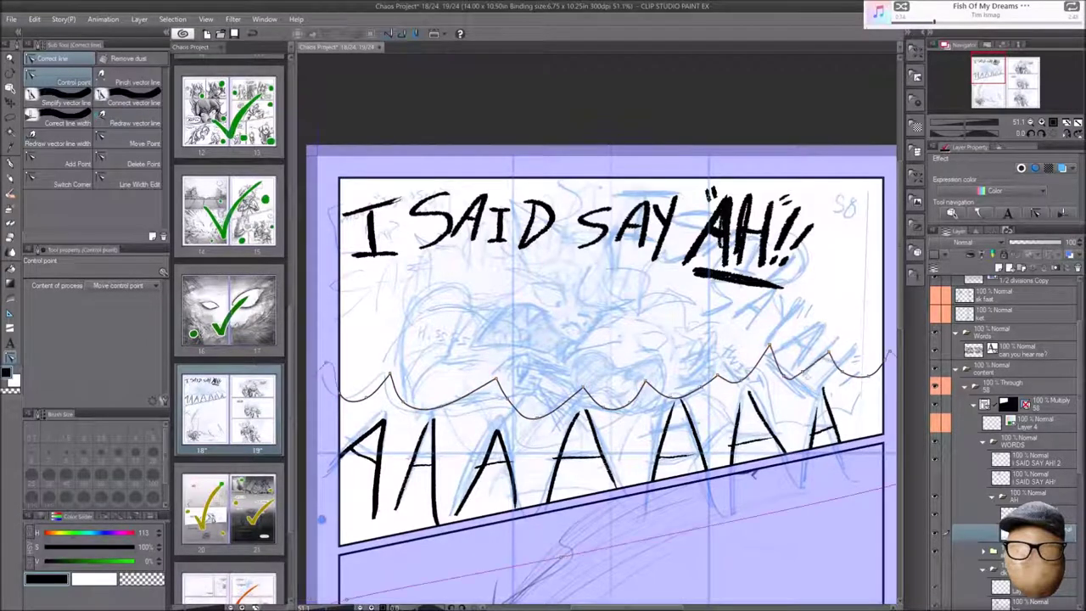
click(975, 513)
key(k)
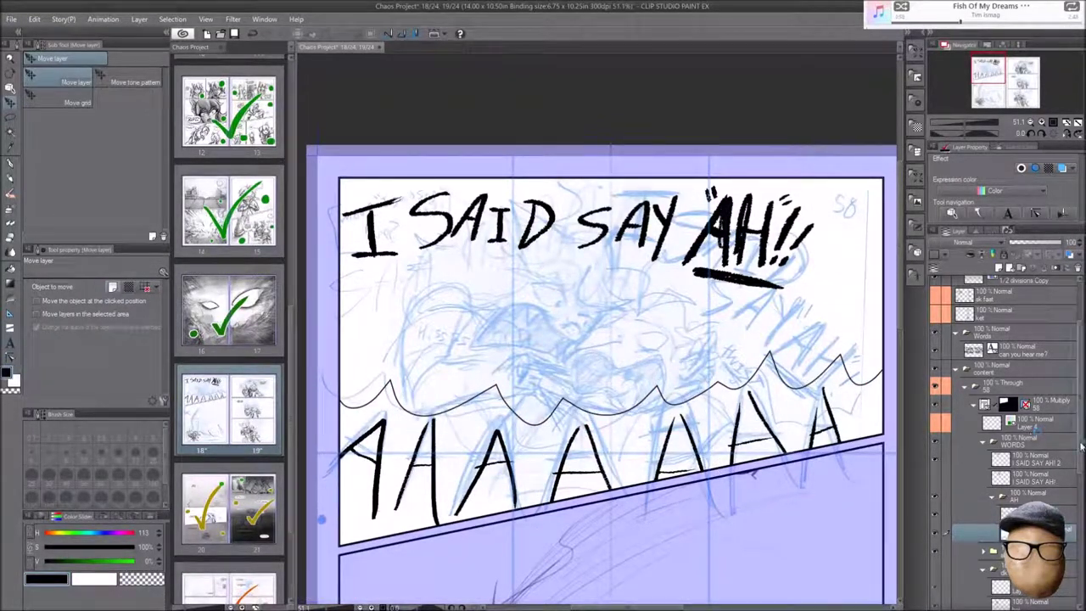
Show the character drawings in panel 58 and refine the open-mouthed character's line art on the "boi" layer with the pen
scroll(1006, 424, down, 3)
click(935, 441)
key(ctrl+plus)
scroll(593, 339, down, 2)
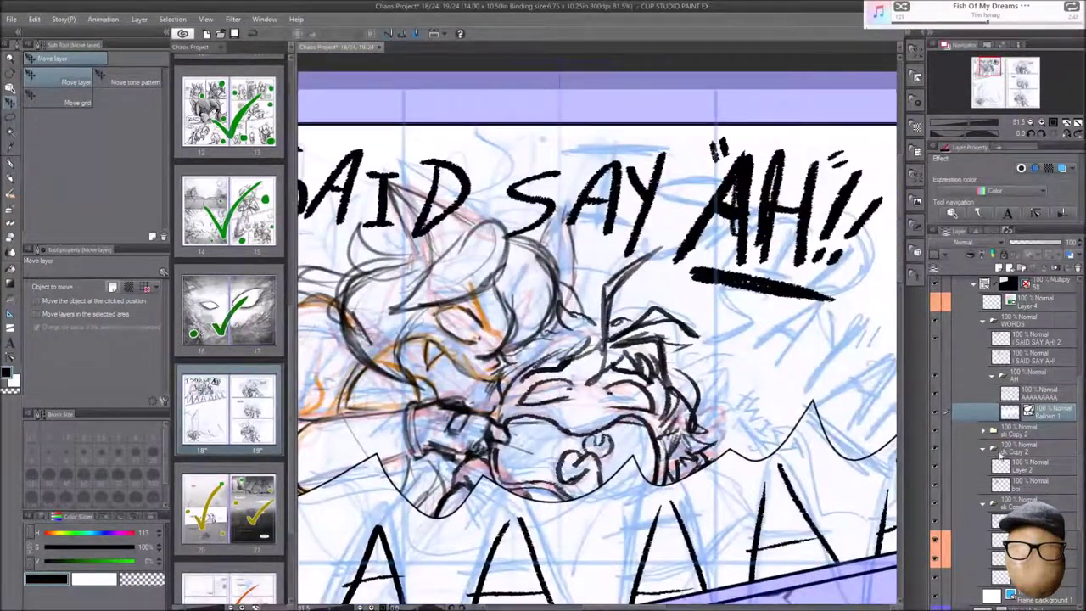
key(p)
scroll(594, 356, up, 4)
click(1031, 483)
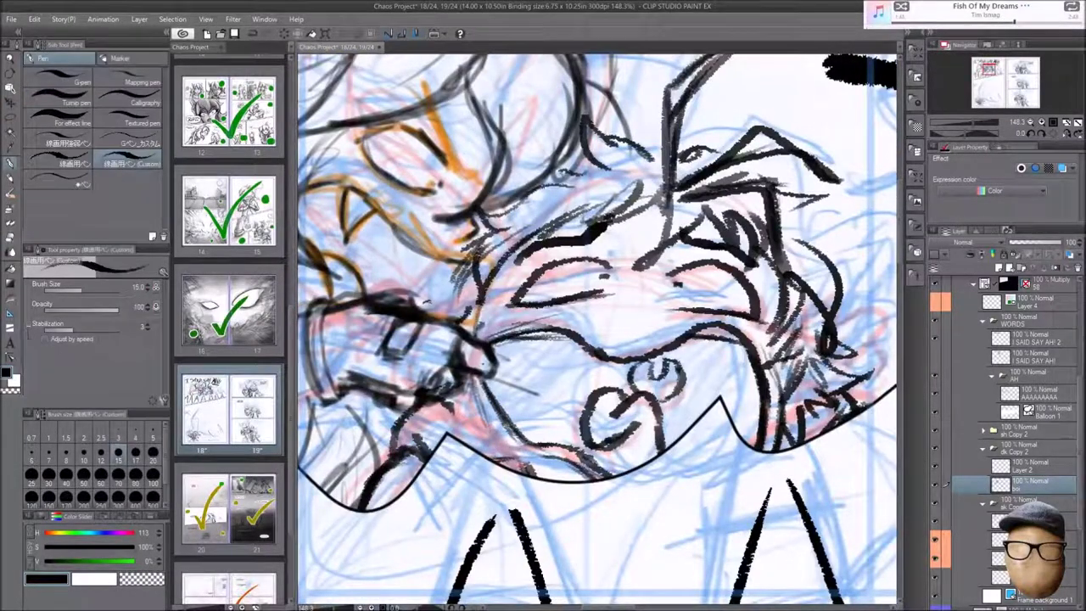
scroll(594, 339, down, 3)
drag(509, 340, 599, 365)
Tint the grabbing character's rough sketch green and ink the gloved hand and outstretched arm on Layer 2
click(1042, 463)
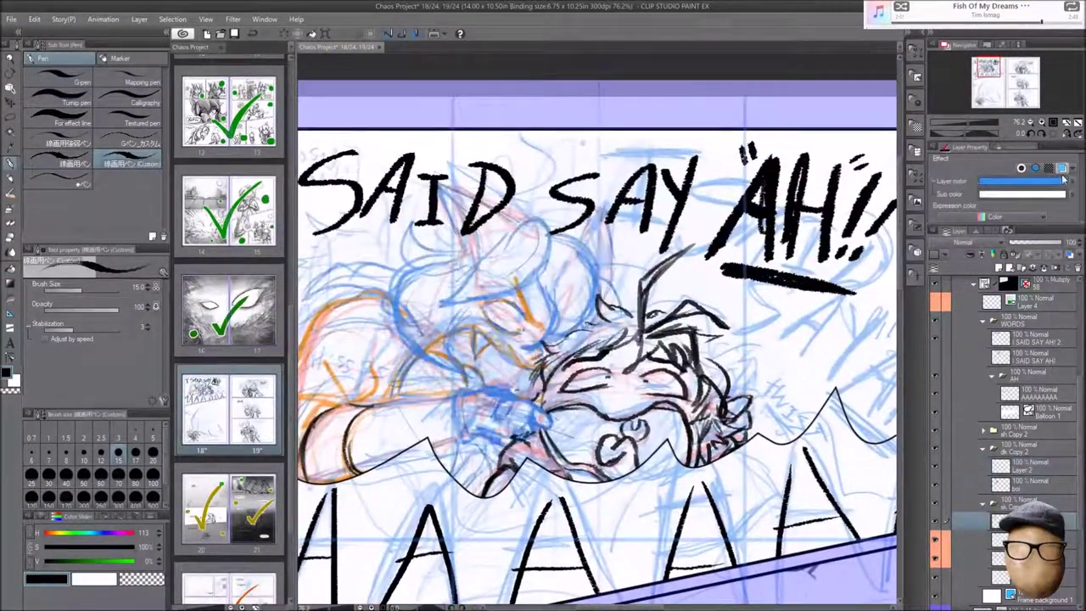
click(1042, 462)
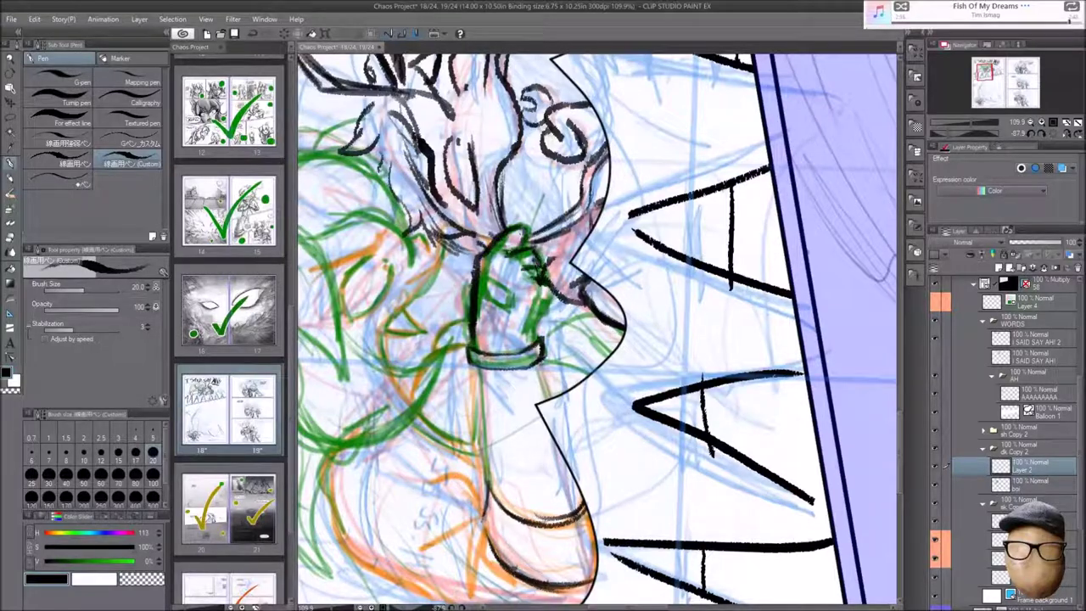
scroll(594, 340, down, 2)
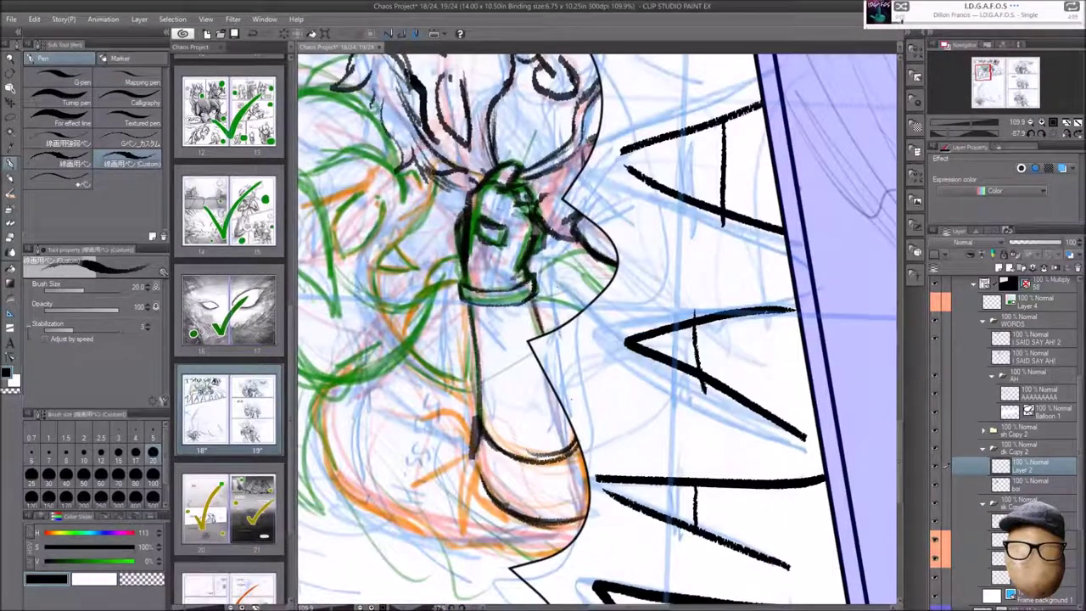
Ink the grabbing character's hair, ears, back tuft and shoulder outline over the green sketch
scroll(594, 339, up, 2)
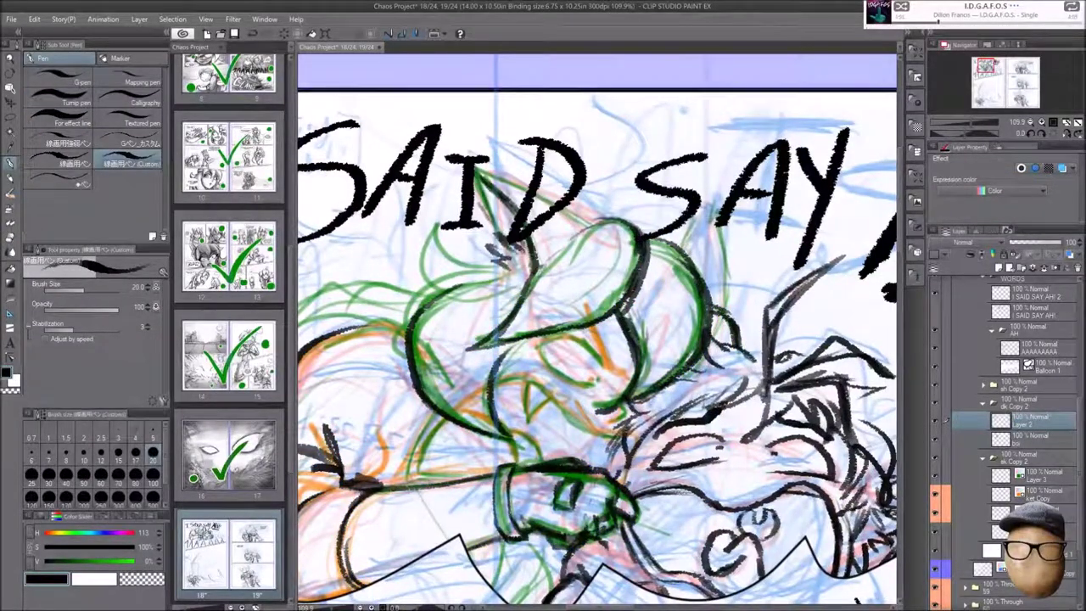
scroll(594, 339, down, 2)
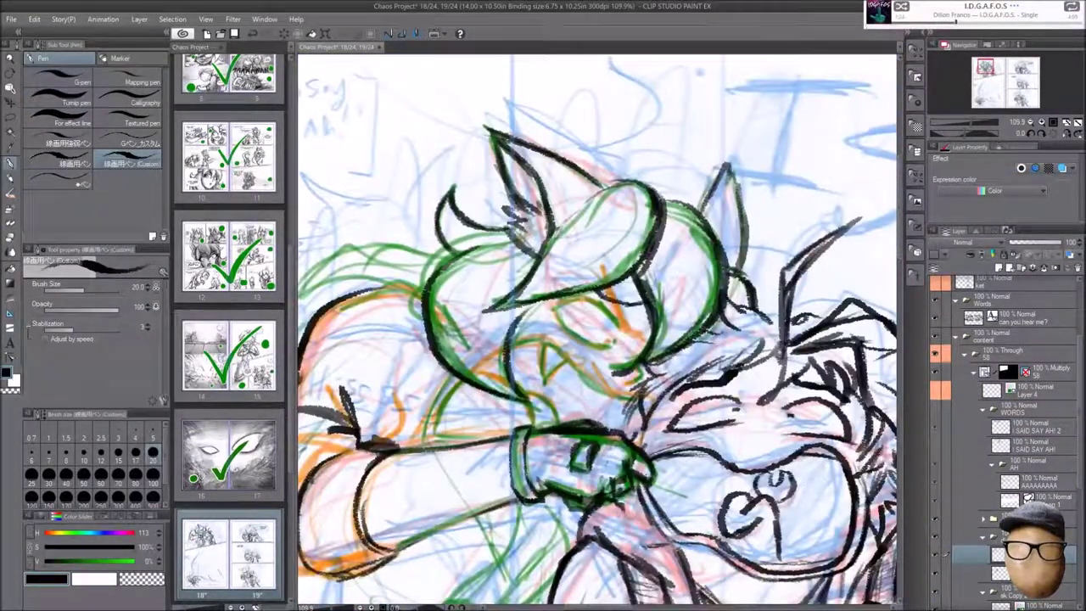
scroll(594, 340, down, 2)
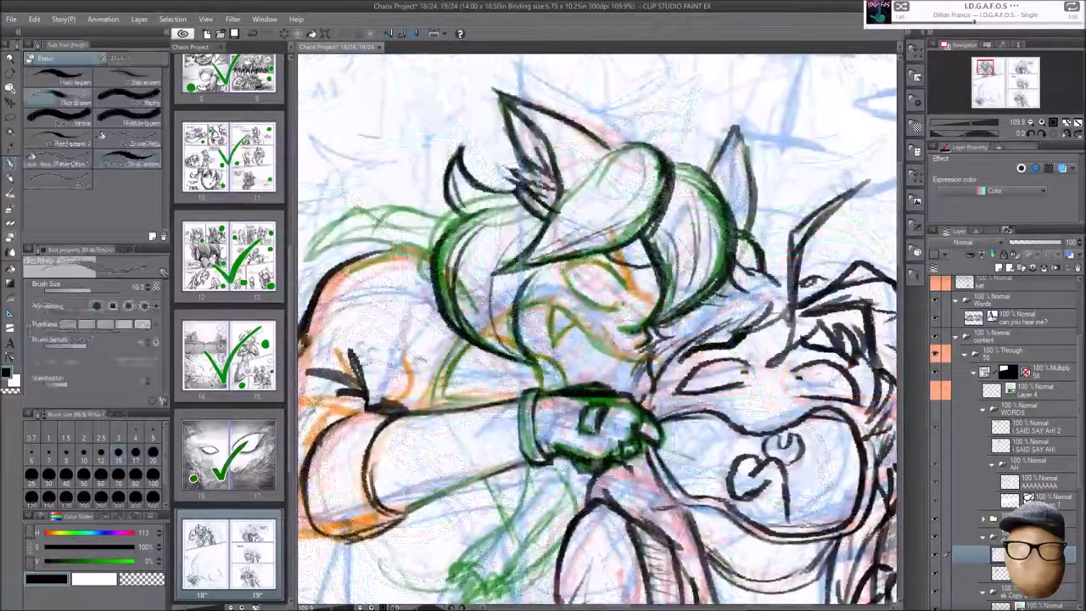
Draw the grabbing character's eye, jaw and sleeve folds, checking in mirrored view, and add a cat figure on the shoulder
key(h)
key(h)
key(h)
key(h)
key(h)
key(h)
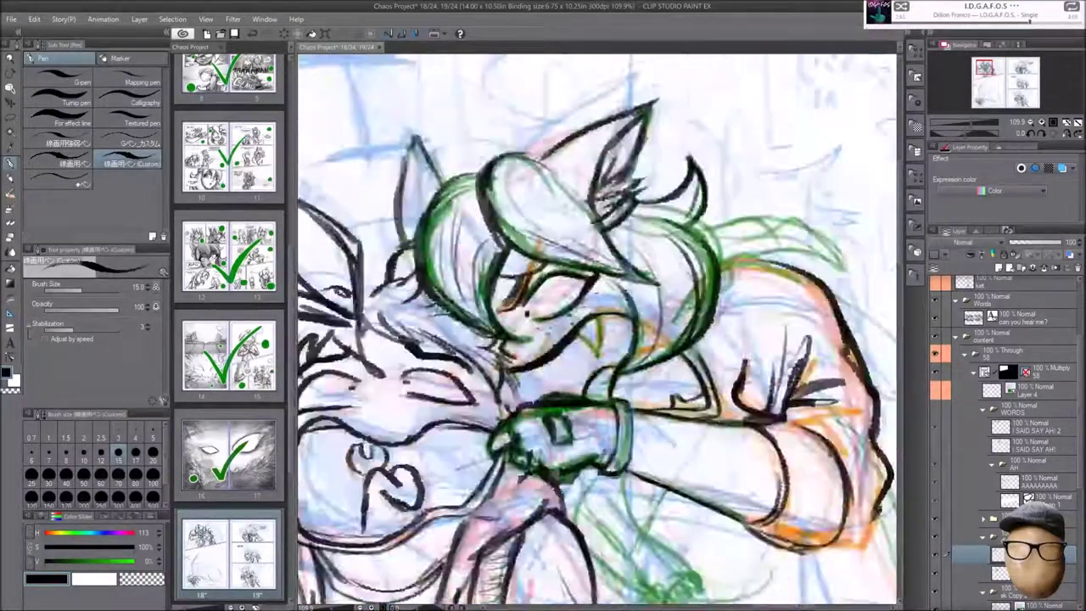
key(h)
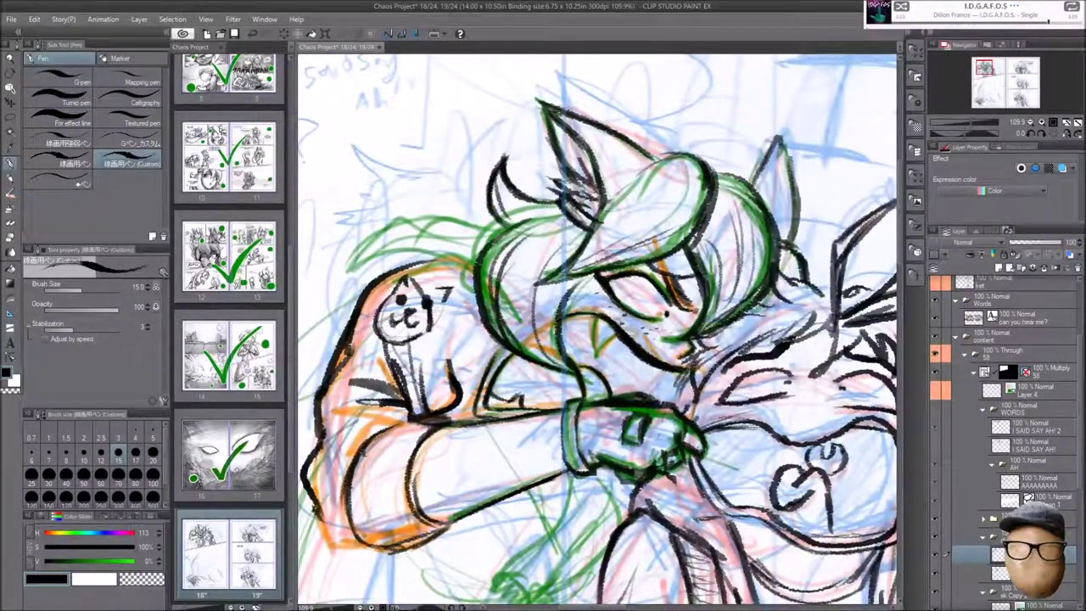
Readjust the wavy balloon's control points around the characters and save the page
scroll(723, 424, down, 5)
scroll(724, 424, up, 4)
scroll(724, 424, down, 4)
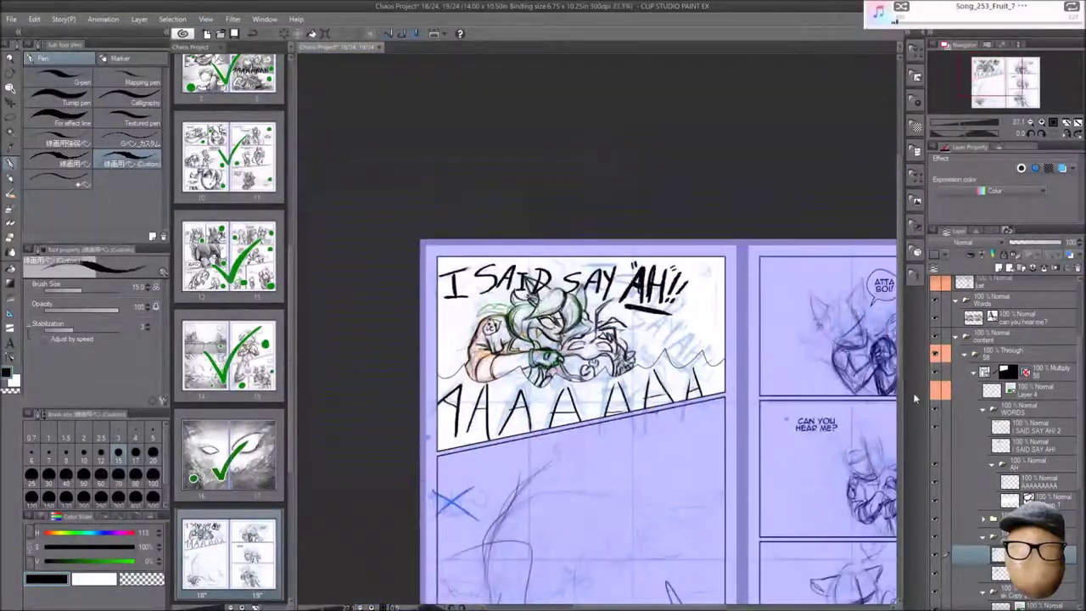
key(y)
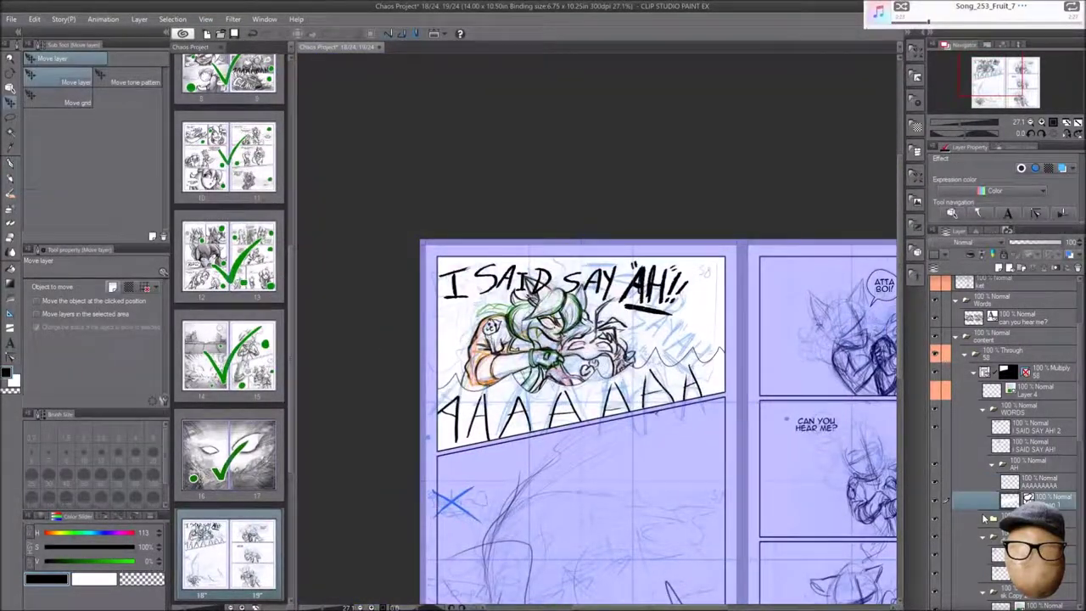
scroll(692, 360, up, 4)
scroll(895, 358, down, 2)
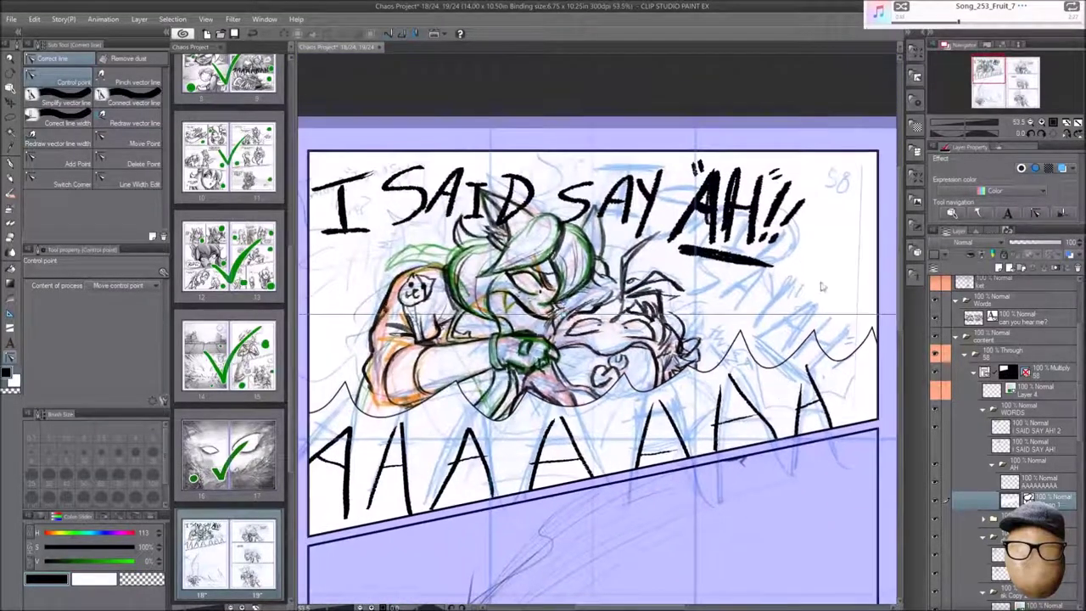
key(ctrl+s)
Ink the long hair strands flowing behind the grabbing character's shoulder and the hair below the arm
scroll(895, 358, down, 2)
scroll(594, 356, up, 3)
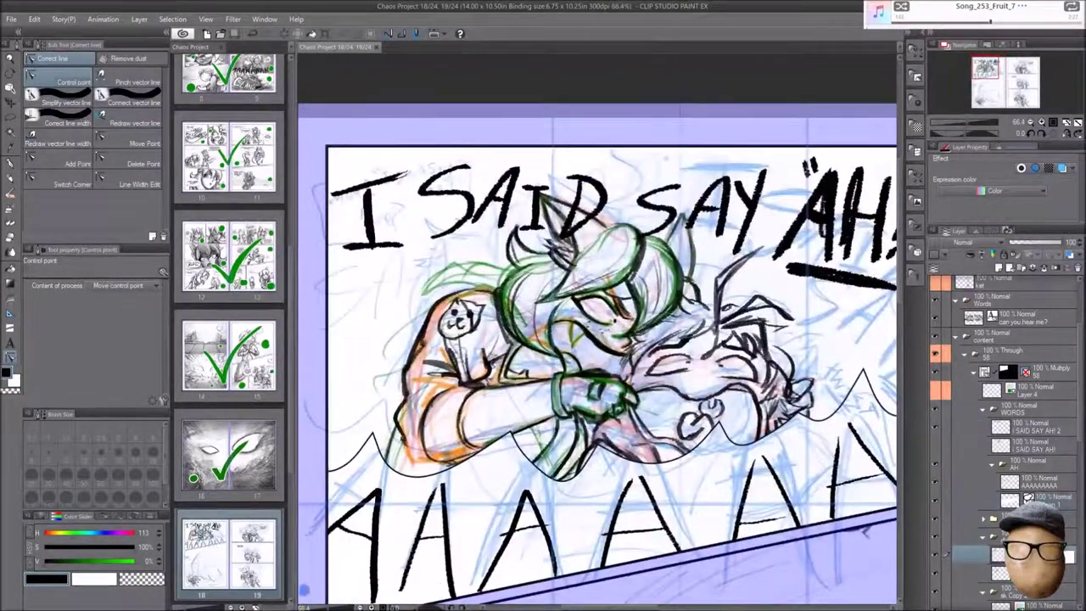
key(p)
scroll(475, 313, up, 4)
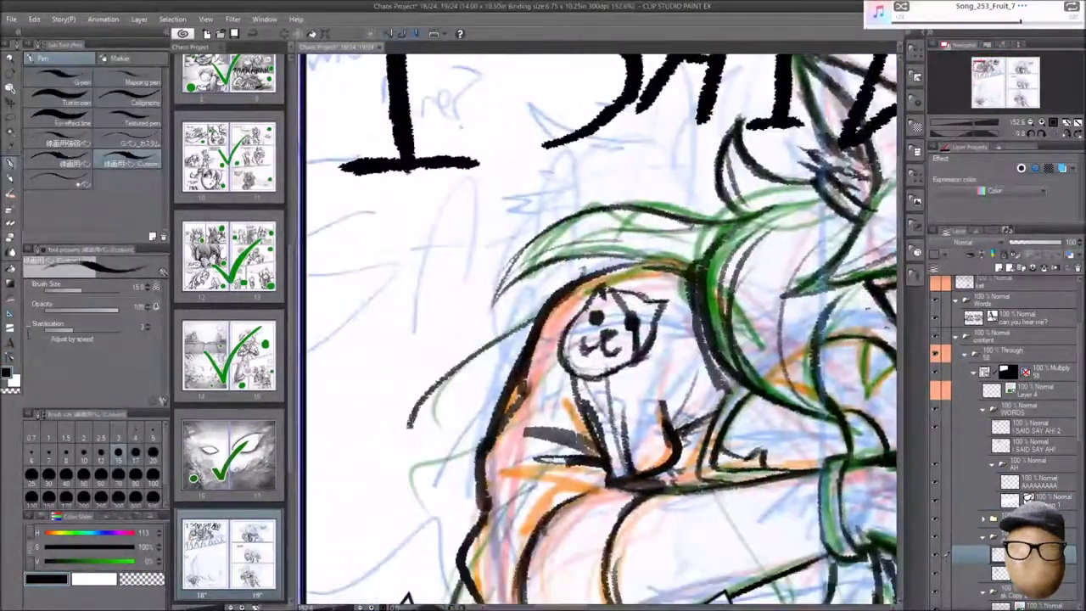
scroll(599, 330, down, 4)
scroll(599, 331, up, 3)
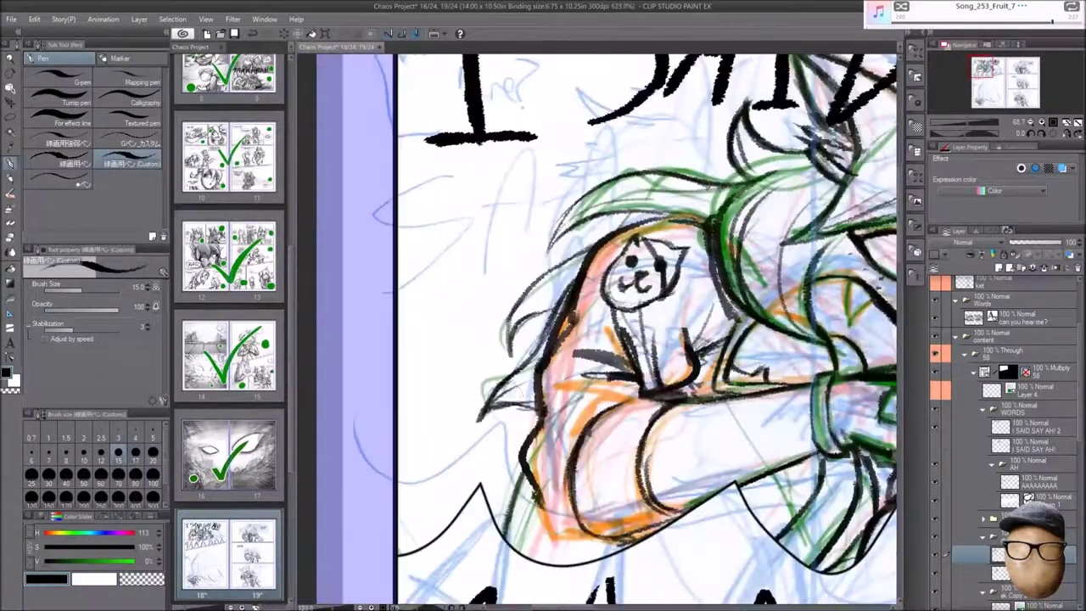
drag(848, 381, 475, 356)
drag(755, 475, 702, 465)
Hide the coloured rough sketches and shade the characters in grey on the "Layer 7 Copy 2" layer at 46% opacity
scroll(703, 465, down, 3)
scroll(475, 170, up, 2)
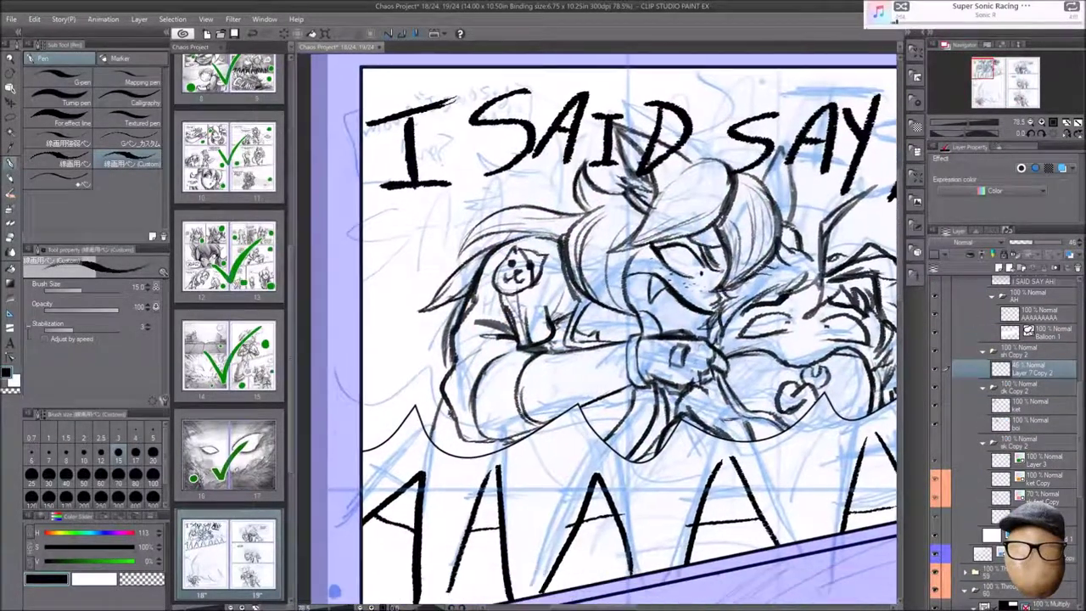
scroll(594, 339, down, 3)
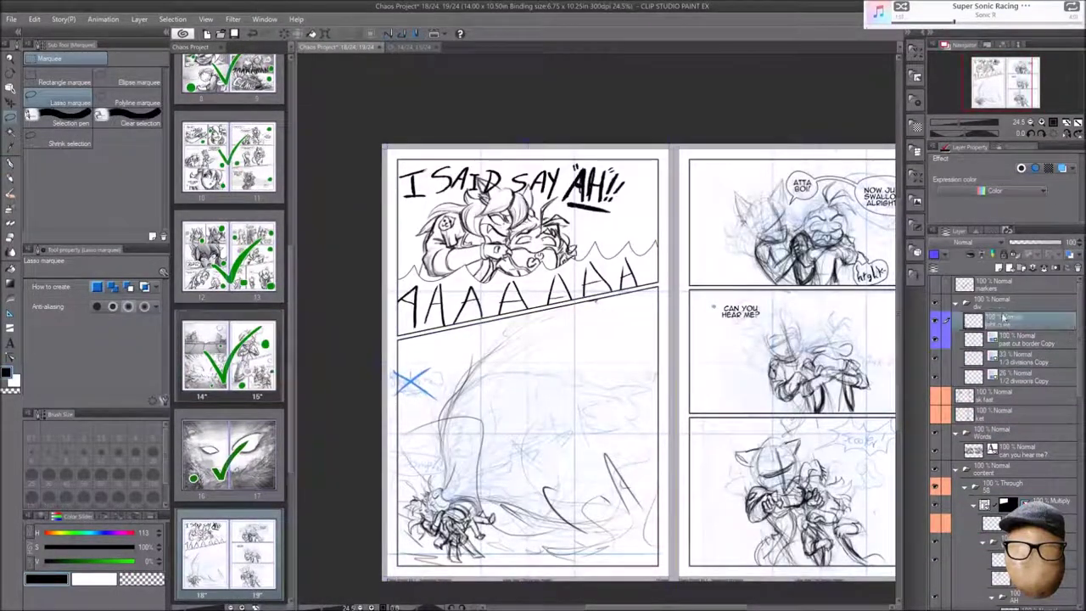
scroll(637, 365, up, 1)
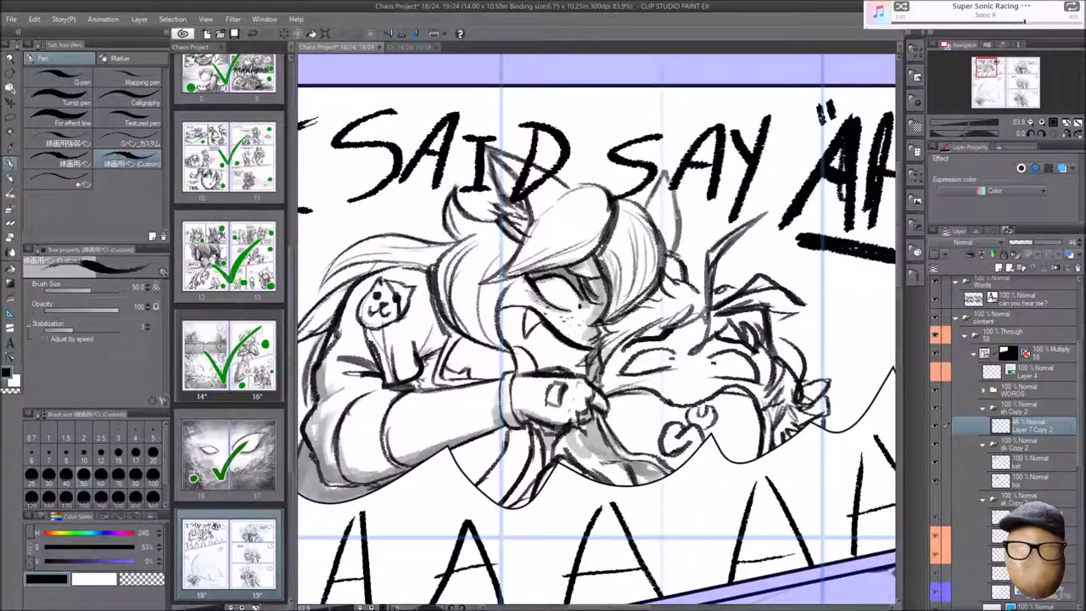
Deepen the characters' grey shadows on Layer 2 (23%) and Layer 5 (24%), and darken the glove on a separate 50% opacity layer
click(1030, 461)
click(117, 454)
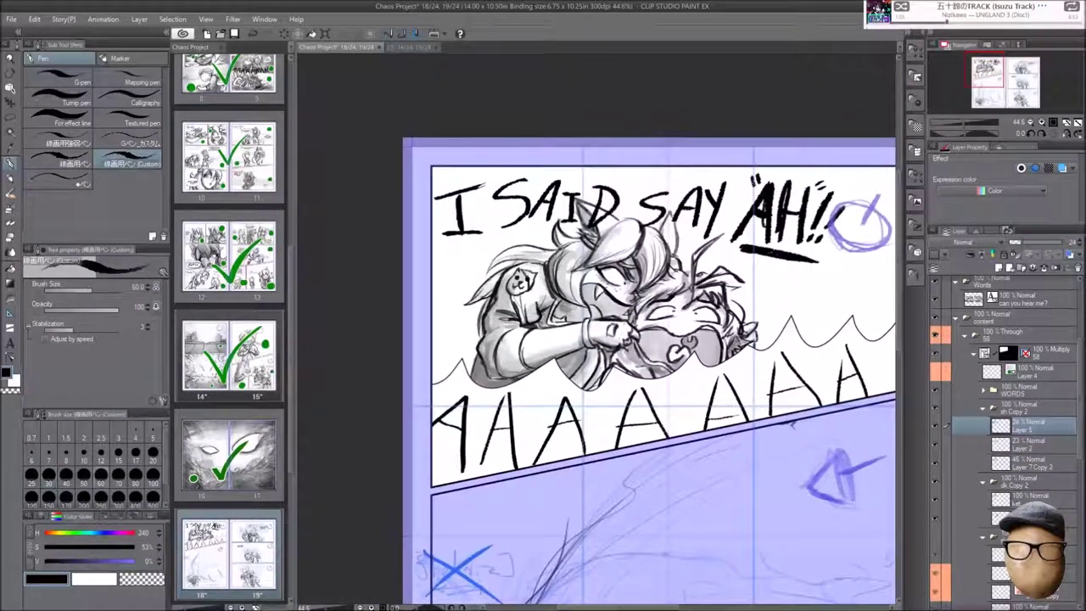
click(1030, 498)
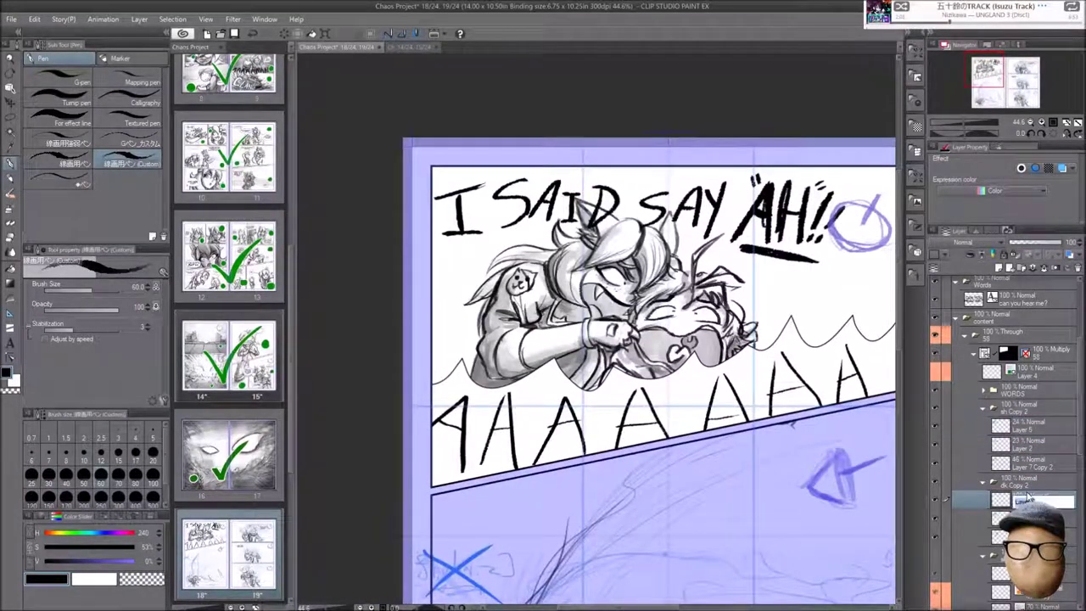
scroll(596, 330, down, 3)
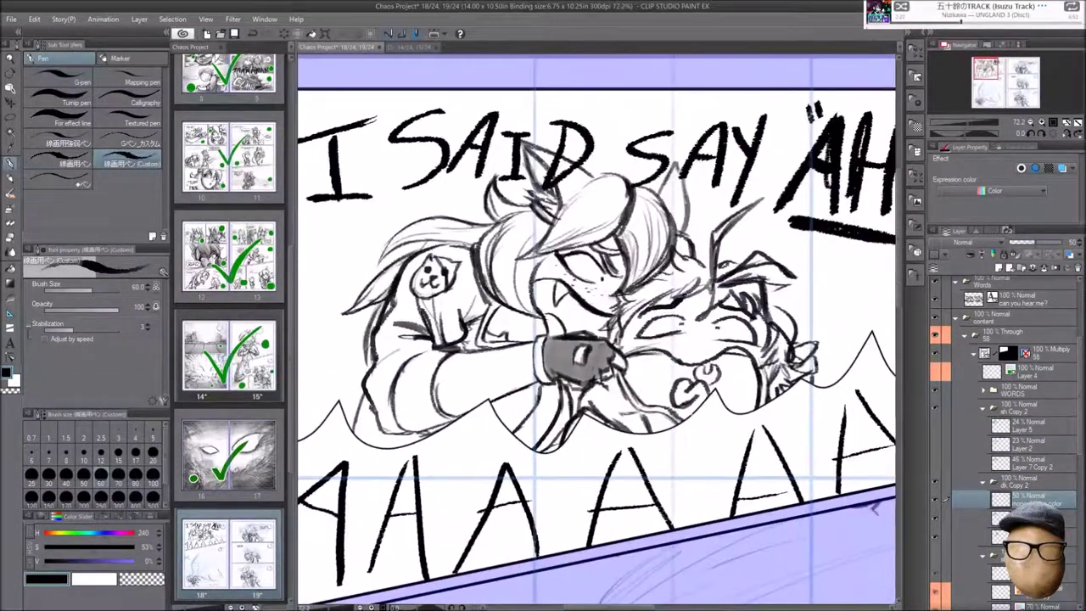
scroll(596, 331, down, 3)
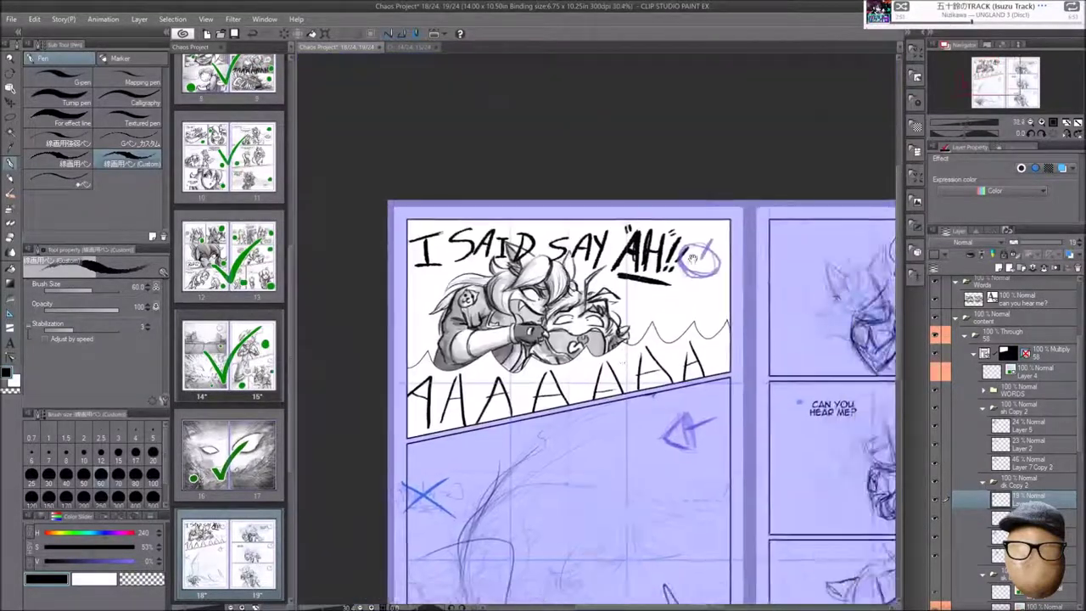
Lower the first panel's slanted frame border slightly and extend the AAAAAAAAA lettering and its balloon to meet it
click(1048, 349)
key(u)
key(ctrl+t)
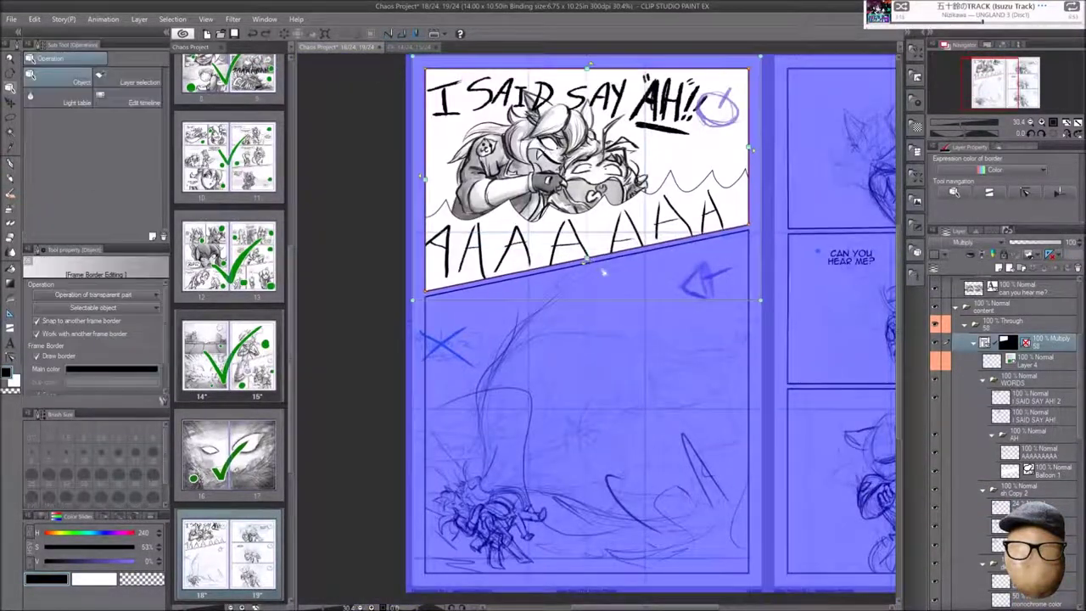
click(1039, 454)
scroll(531, 183, up, 5)
key(y)
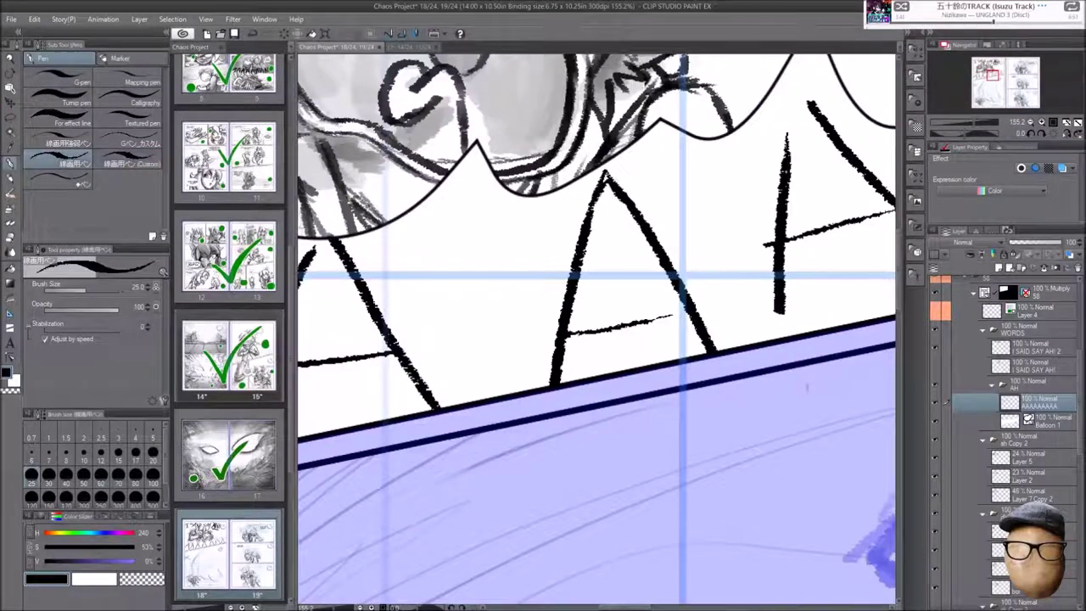
scroll(596, 331, down, 3)
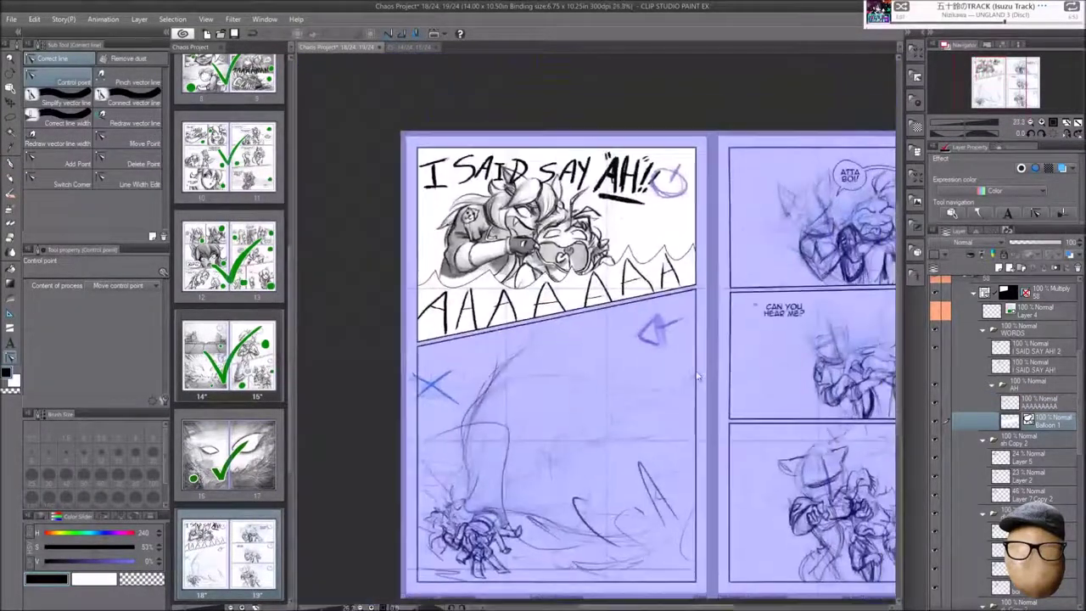
Move the character artwork folders slightly down in the first panel, behind the wavy balloon
click(1018, 440)
key(k)
scroll(596, 329, up, 2)
scroll(417, 311, up, 5)
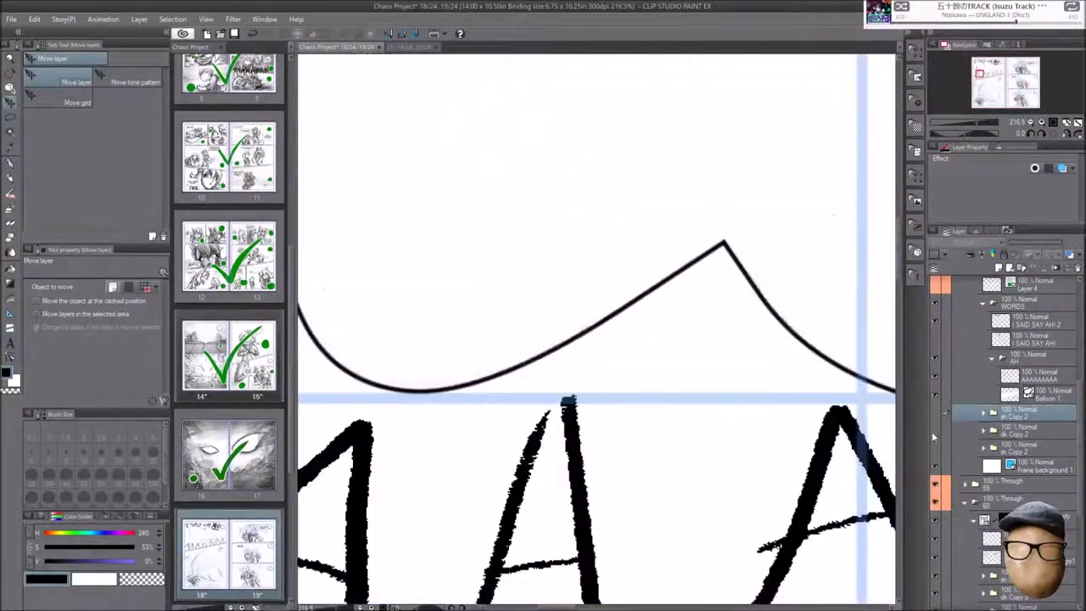
Touch up the characters' grey shading on Layer 7 Copy 2 and Layer 5
scroll(417, 311, down, 3)
click(1031, 467)
key(p)
drag(594, 339, 551, 360)
click(1030, 431)
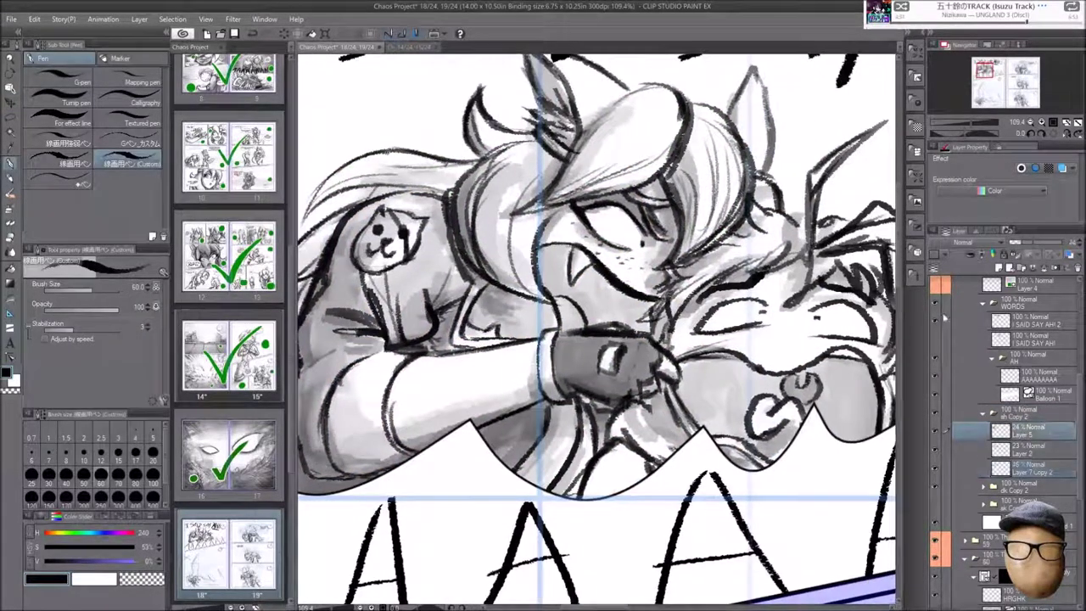
scroll(596, 330, down, 4)
Shade the grabbed character's hair grey on its own layer in the dk Copy 2 folder and refine the shadows around it
click(983, 488)
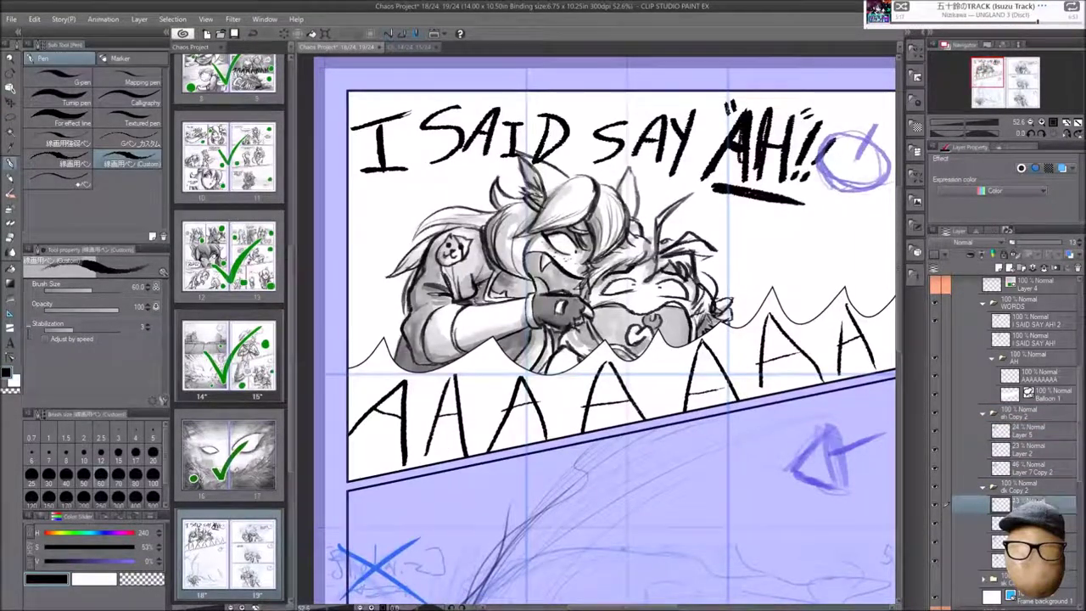
click(1018, 559)
scroll(597, 330, up, 3)
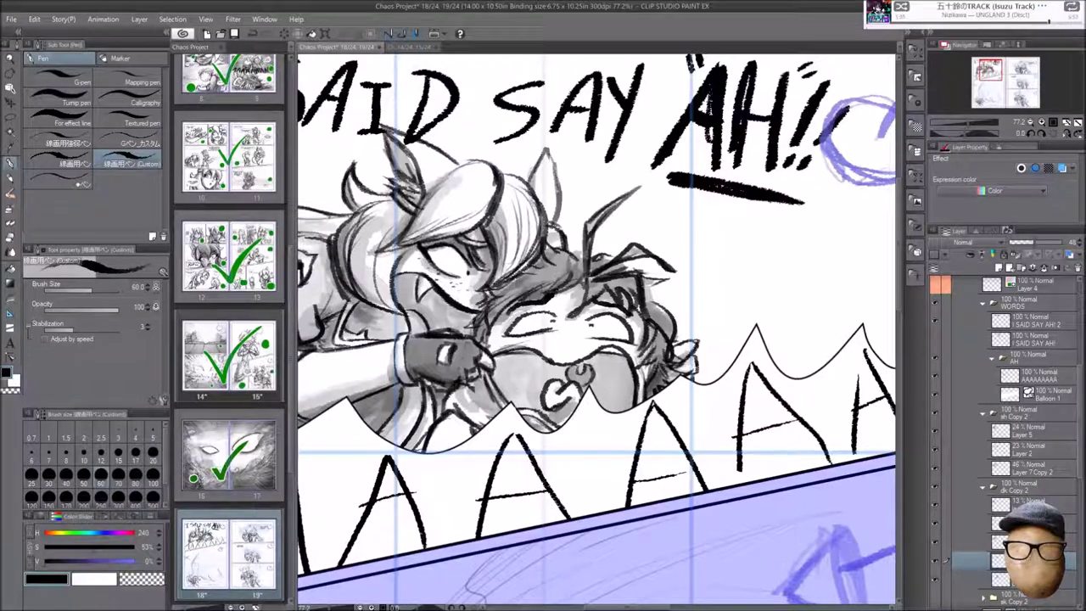
key(ctrl+plus)
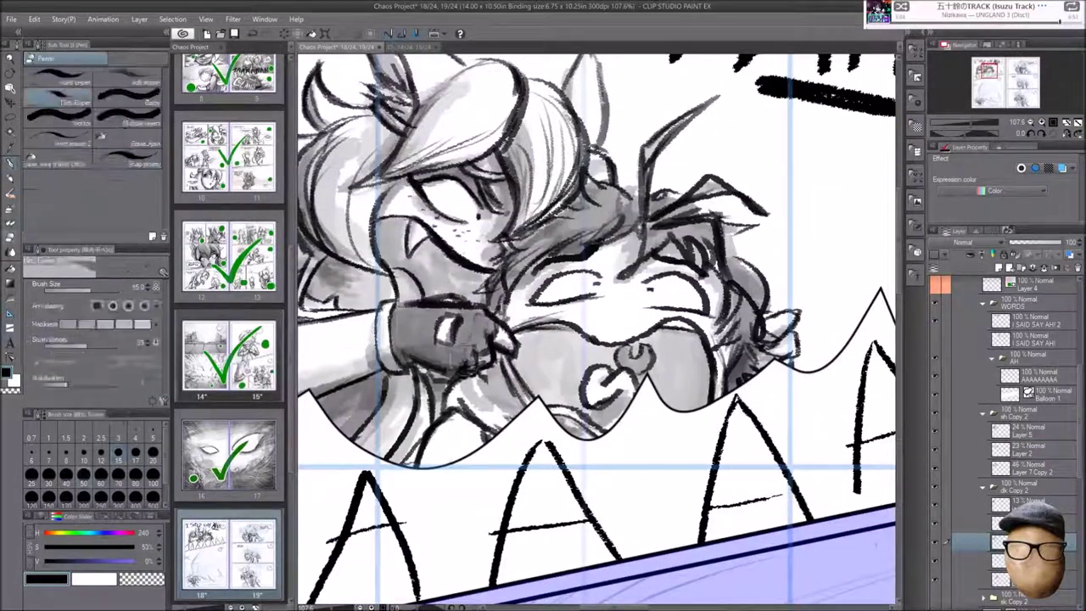
key(ctrl+minus)
key(ctrl+minus)
key(p)
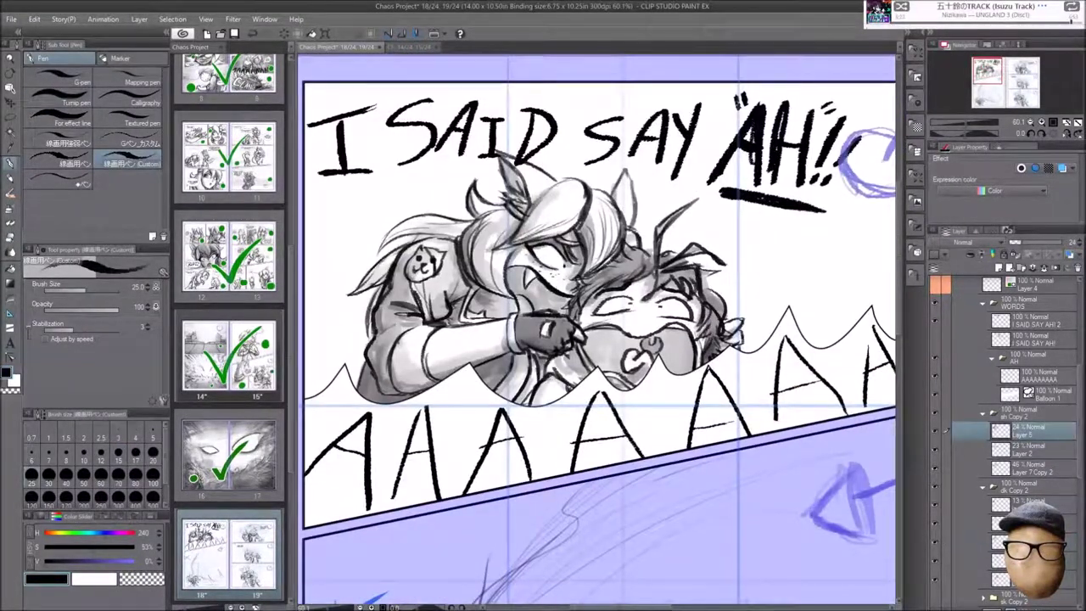
key(ctrl+minus)
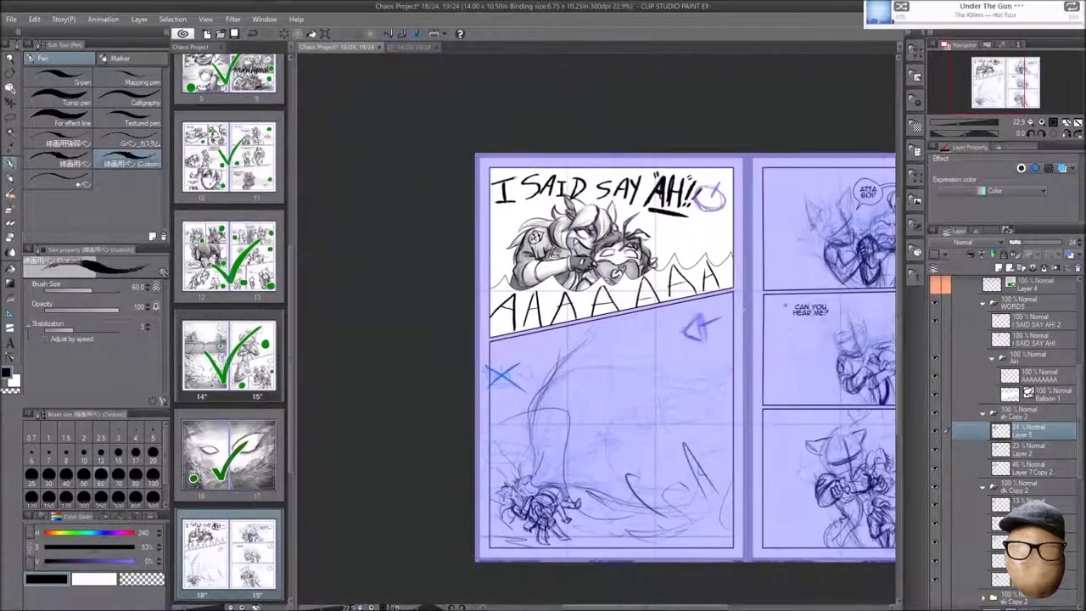
Lasso the words of the "I SAID SAY AH!!" lettering and reposition them with wider spacing across the panel
key(ctrl+plus)
click(1043, 400)
key(m)
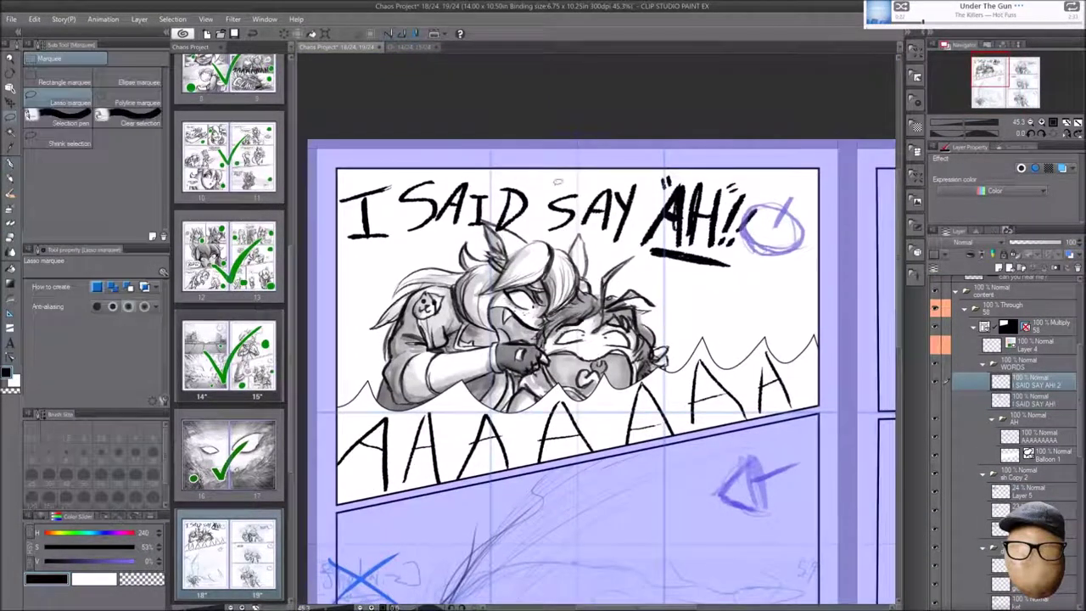
drag(729, 153, 653, 271)
click(551, 195)
key(ctrl+d)
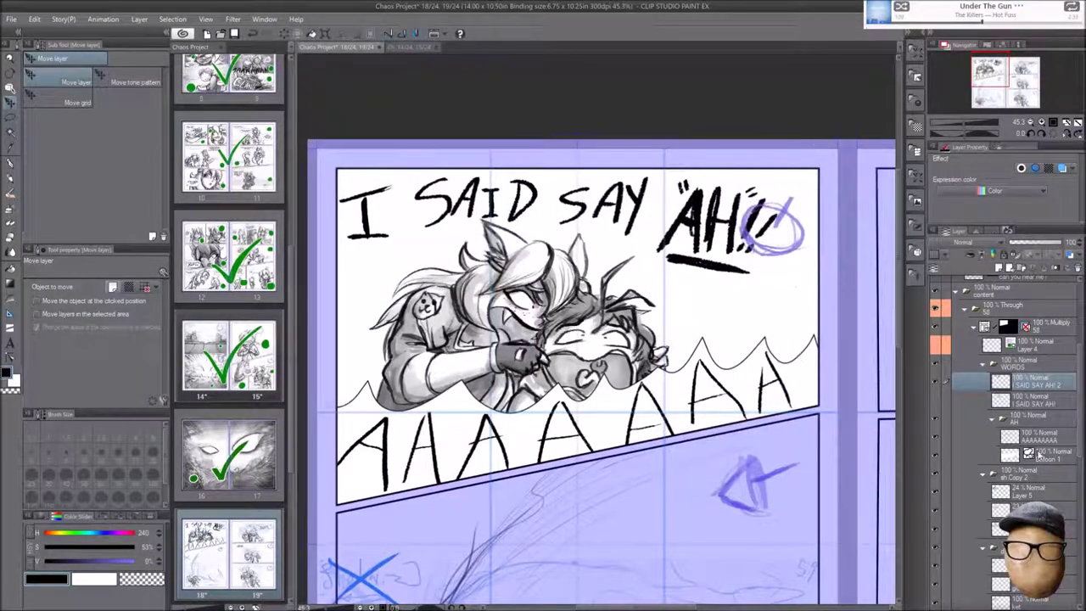
Sketch a wavy blue guide line across the characters on Layer 7 and trace it with the Curve balloon
key(p)
key(t)
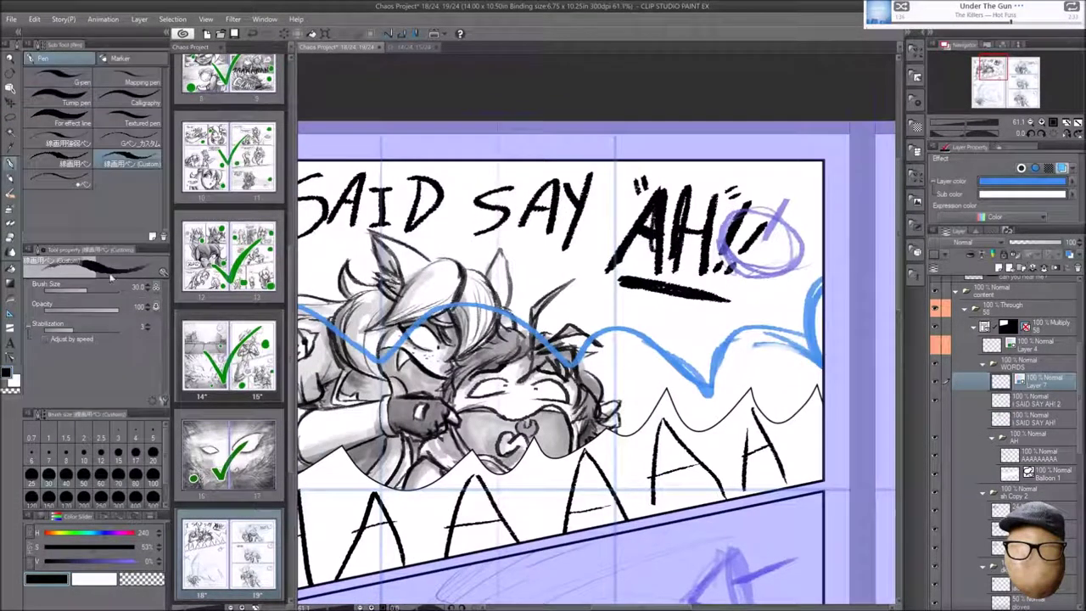
key(Escape)
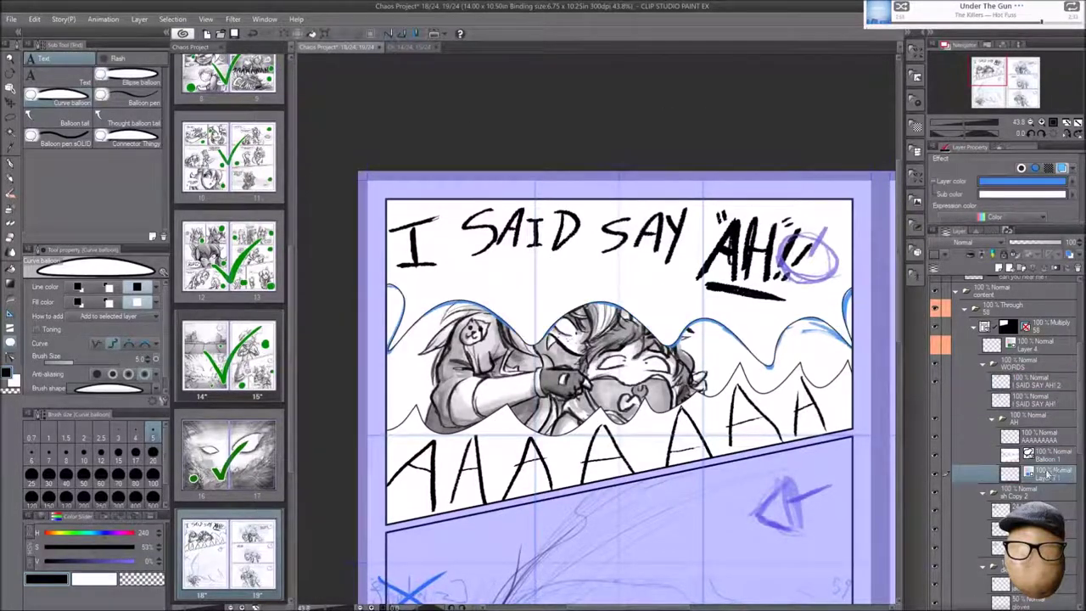
Adjust the control points of the upper wavy balloon to follow the blue guide out to the panel edges
scroll(836, 326, up, 3)
key(y)
drag(655, 419, 460, 443)
click(74, 82)
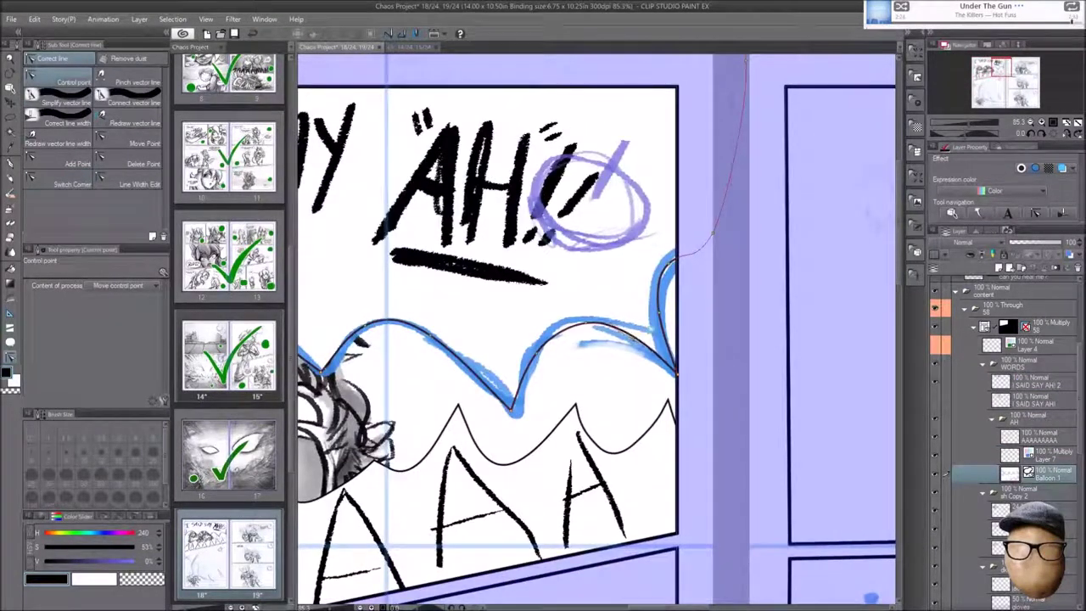
drag(374, 323, 653, 348)
drag(305, 272, 645, 305)
scroll(331, 302, down, 2)
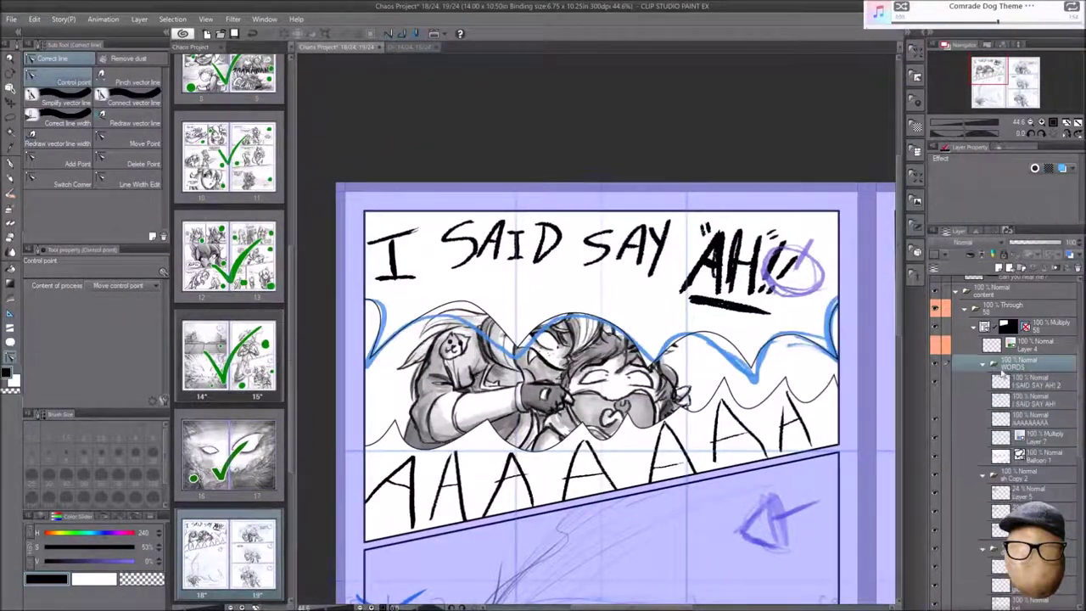
Separate the upper wavy balloon onto its own layer and arrange it with the "I SAID SAY AH!" lettering layers
key(m)
drag(832, 148, 649, 125)
right_click(936, 462)
click(958, 187)
key(o)
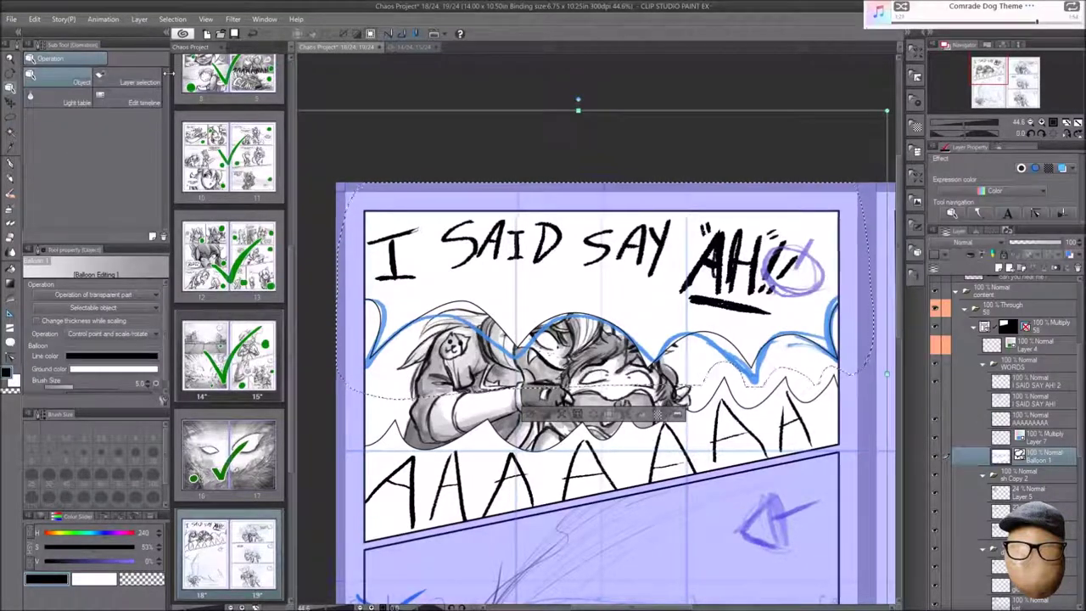
scroll(839, 195, down, 1)
drag(1027, 457, 1018, 420)
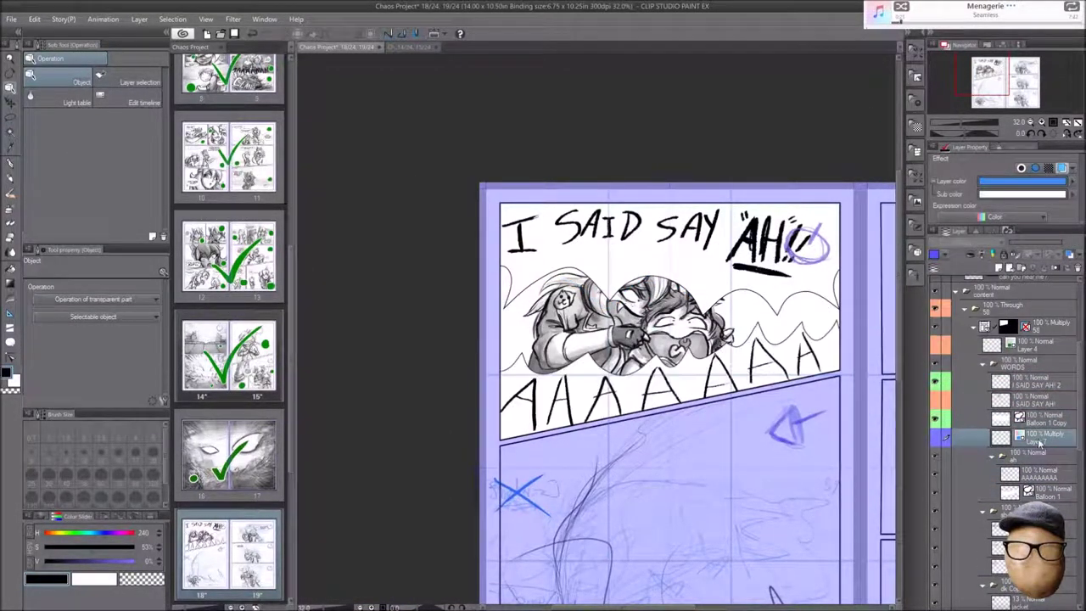
Group the upper lettering and balloon in a folder named "I SAID SAY AH!" and place it beneath the character folders
key(ctrl+g)
double_click(1014, 363)
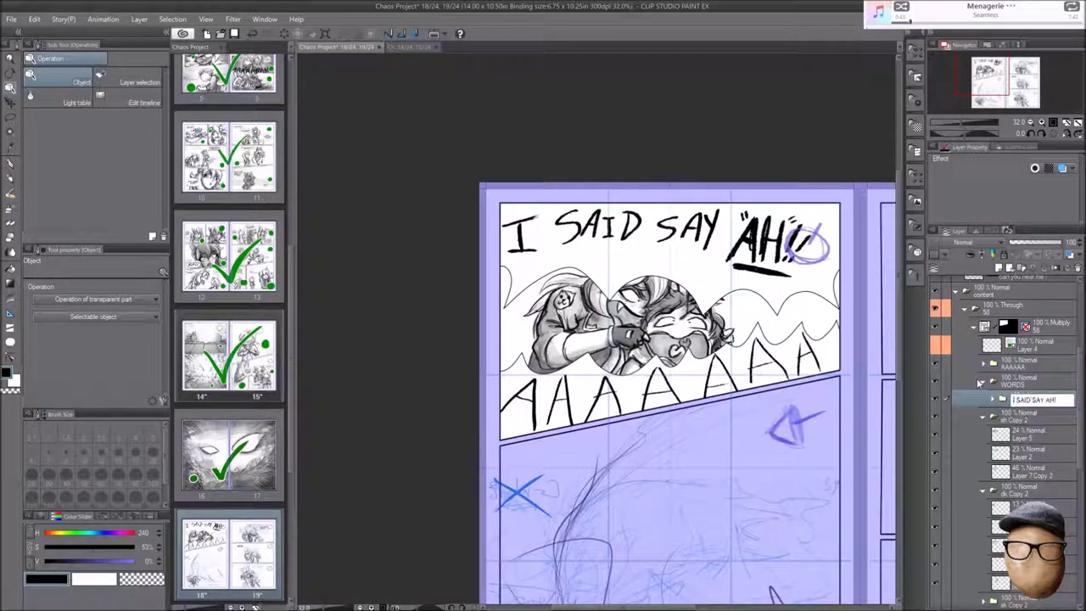
key(Return)
scroll(670, 339, up, 5)
scroll(670, 339, down, 4)
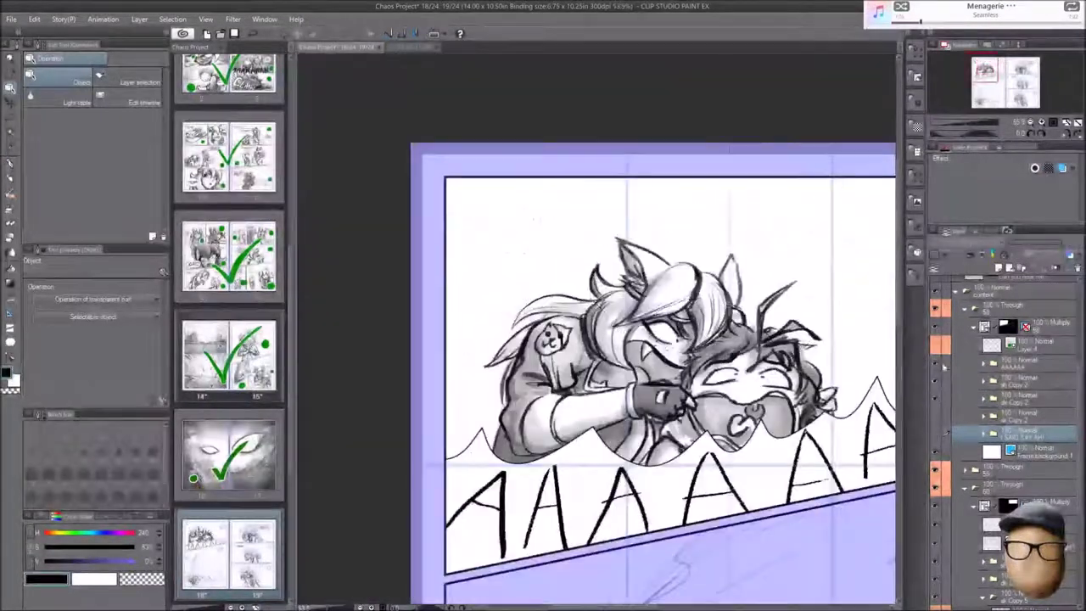
Fill a WHITEMASK layer behind the characters and give it a white border effect with edge thickness 5.0
key(w)
click(703, 236)
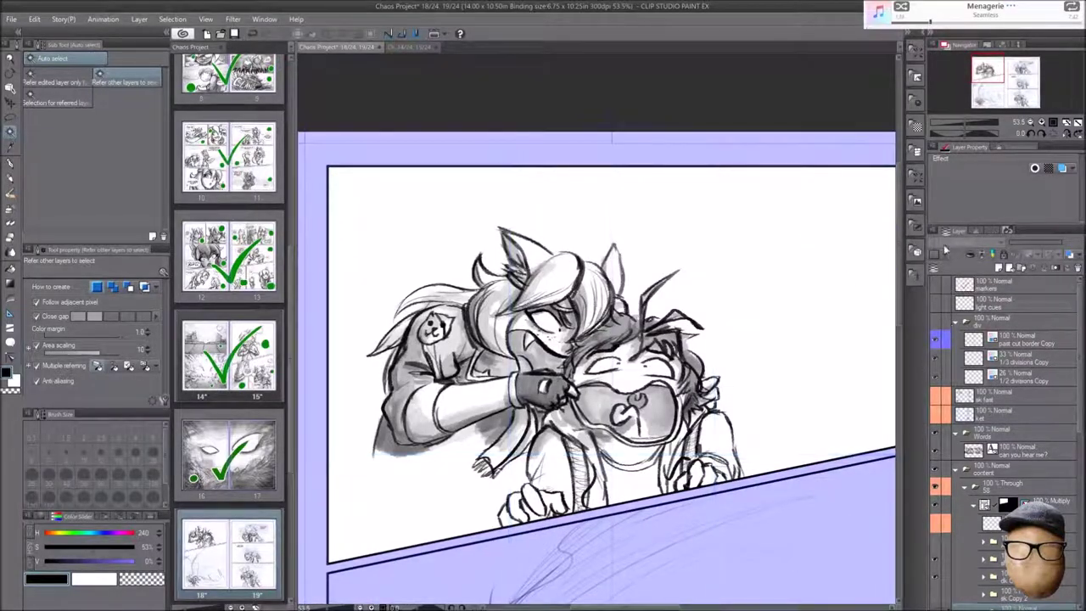
click(999, 465)
key(p)
scroll(625, 347, up, 5)
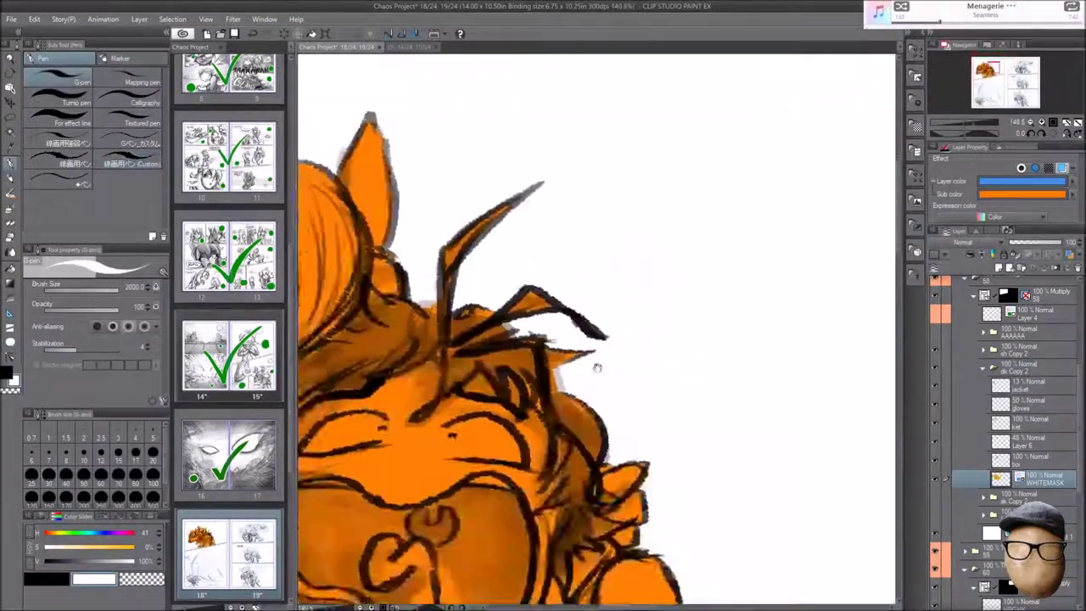
scroll(625, 347, down, 3)
scroll(625, 347, down, 3)
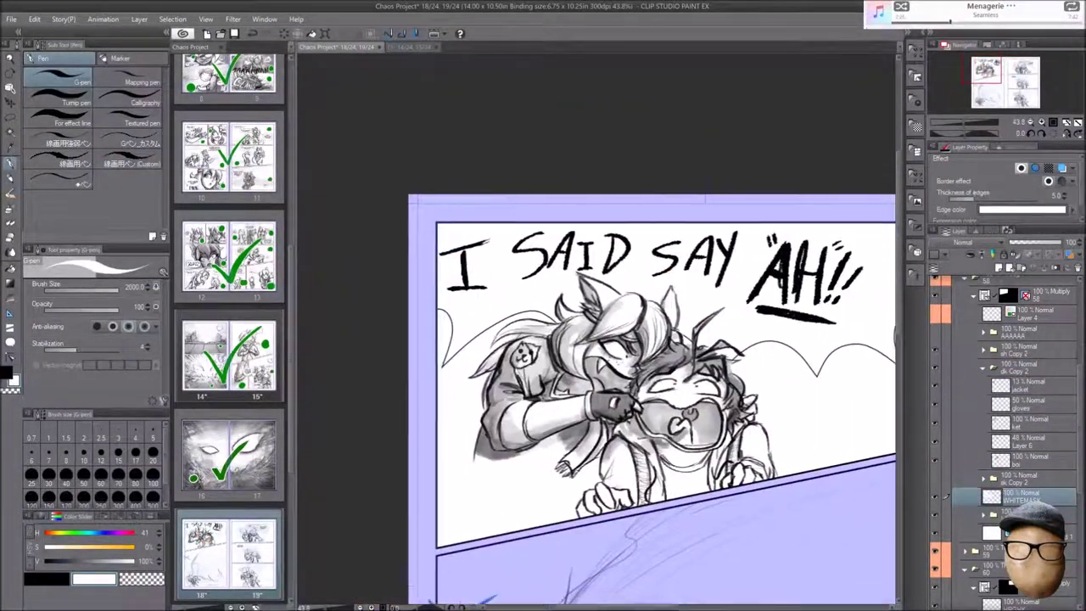
Show the AAAAAA lettering again and touch up the grey on the jacket layer with a size 30 brush
click(944, 381)
click(1010, 441)
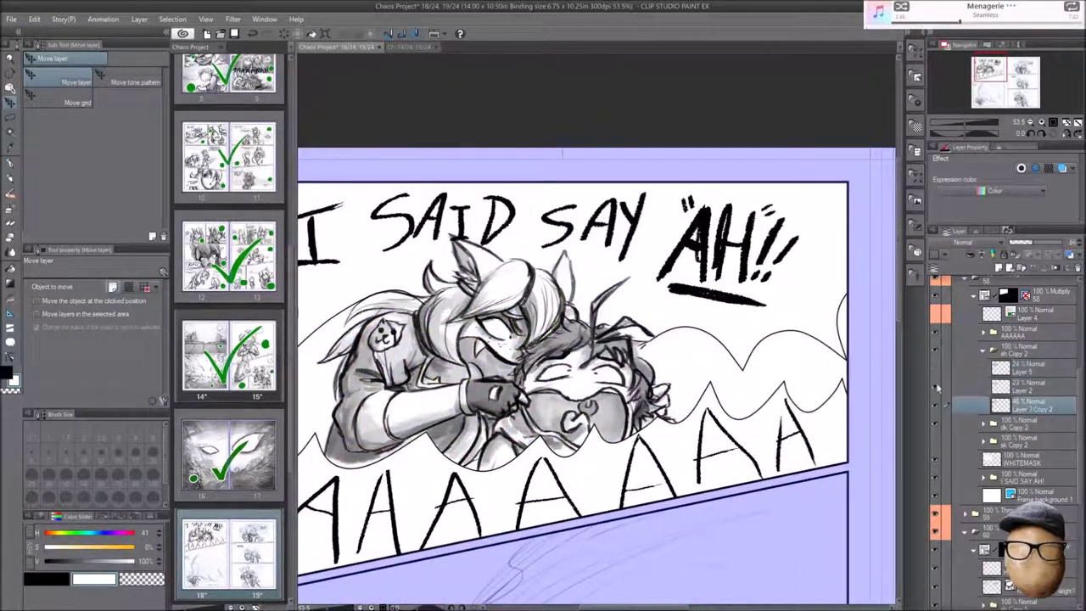
key(ctrl+plus)
click(132, 163)
key(ctrl+minus)
key(ctrl+minus)
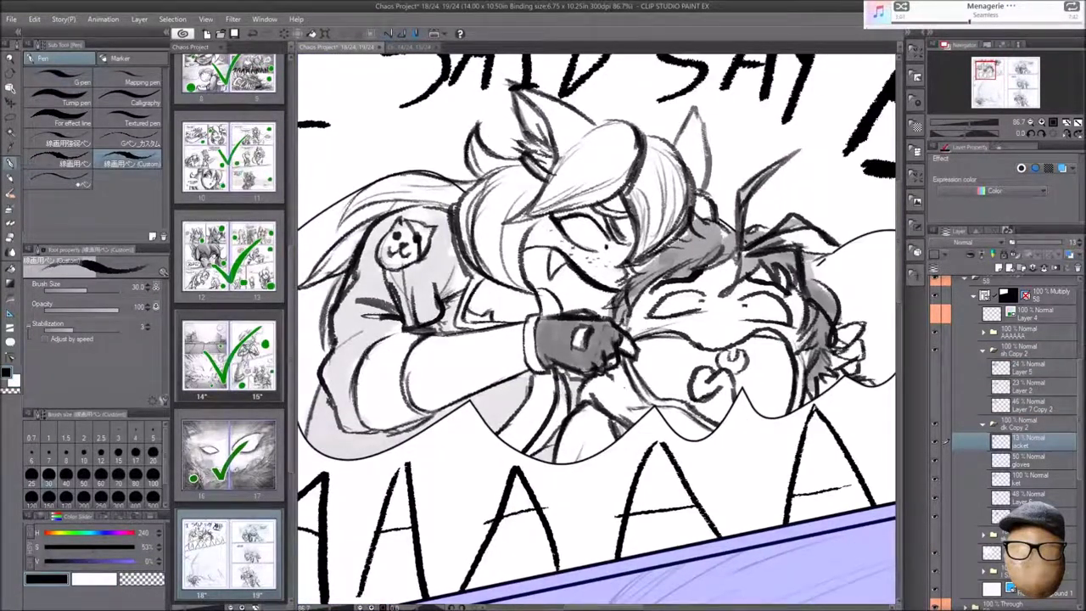
Refine the characters' shadows layer by layer on Layer 7 Copy 2, Layer 2 and Layer 5
click(1027, 405)
click(947, 390)
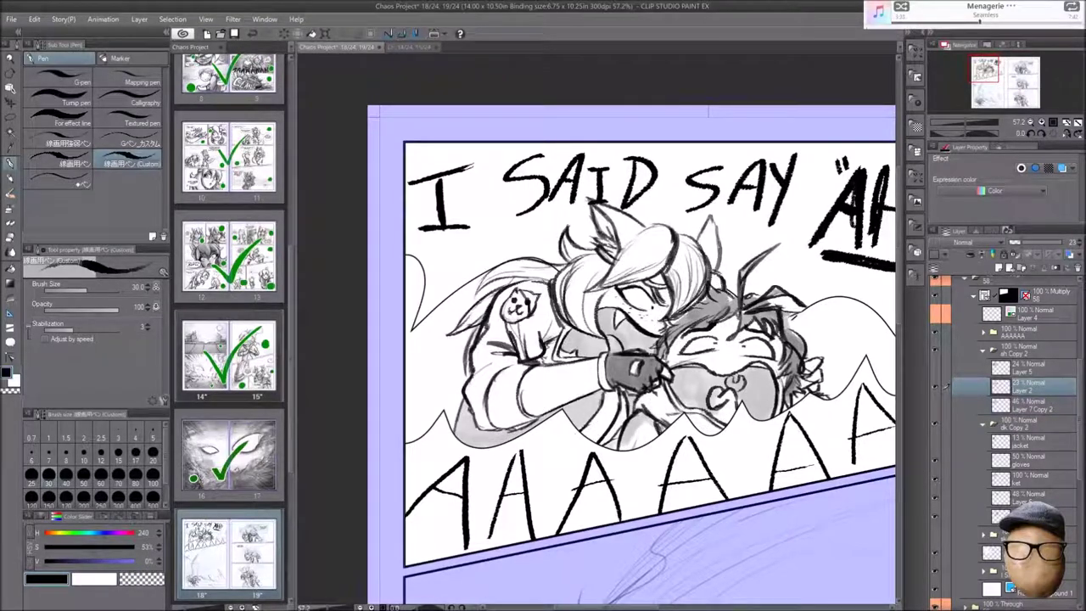
click(947, 367)
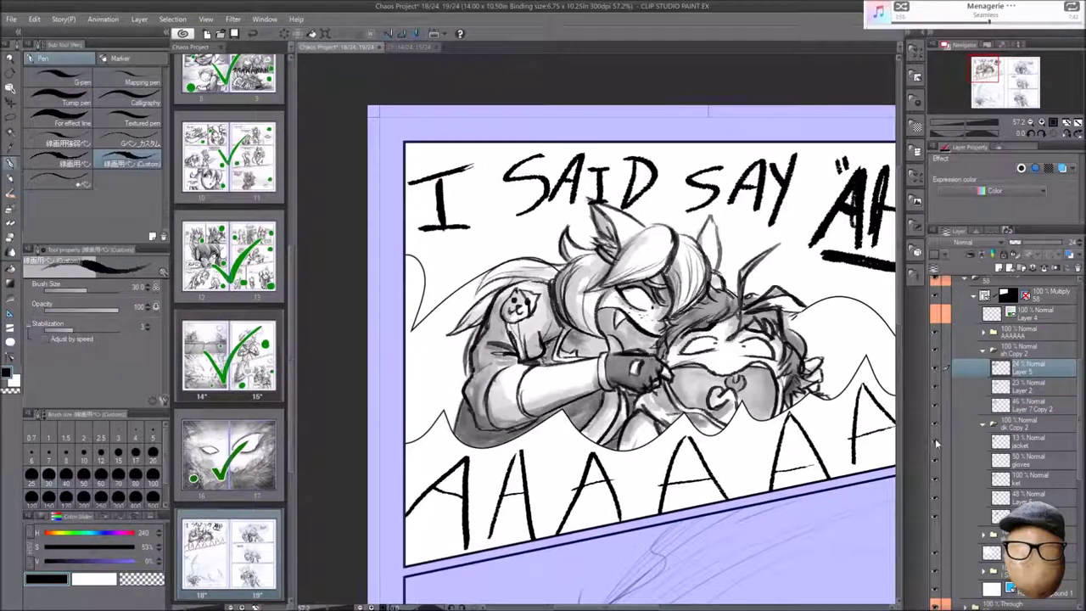
key(ctrl+minus)
click(947, 387)
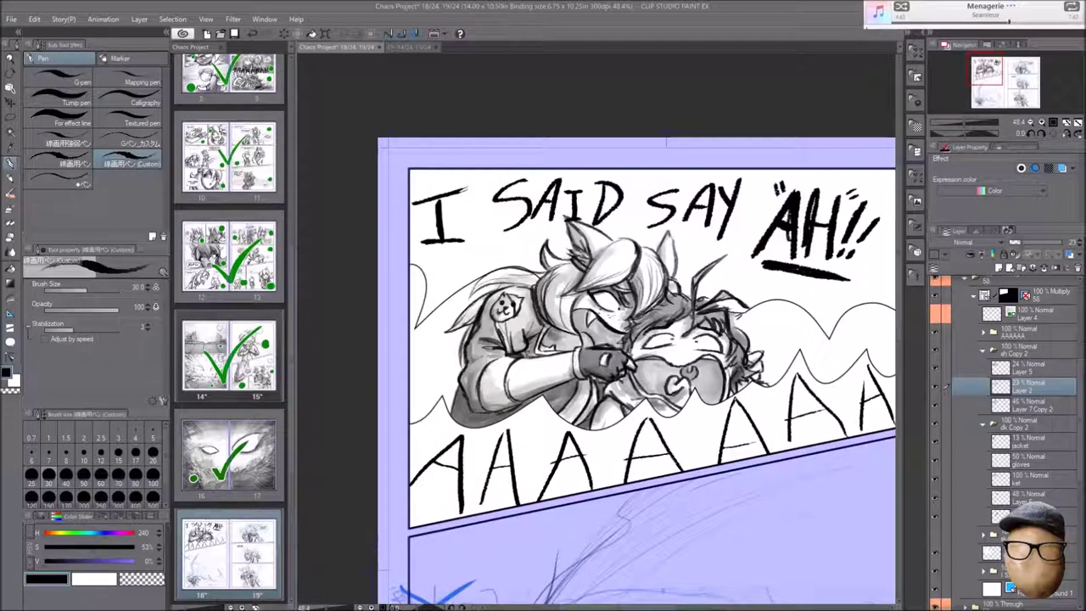
key(ctrl+minus)
click(947, 406)
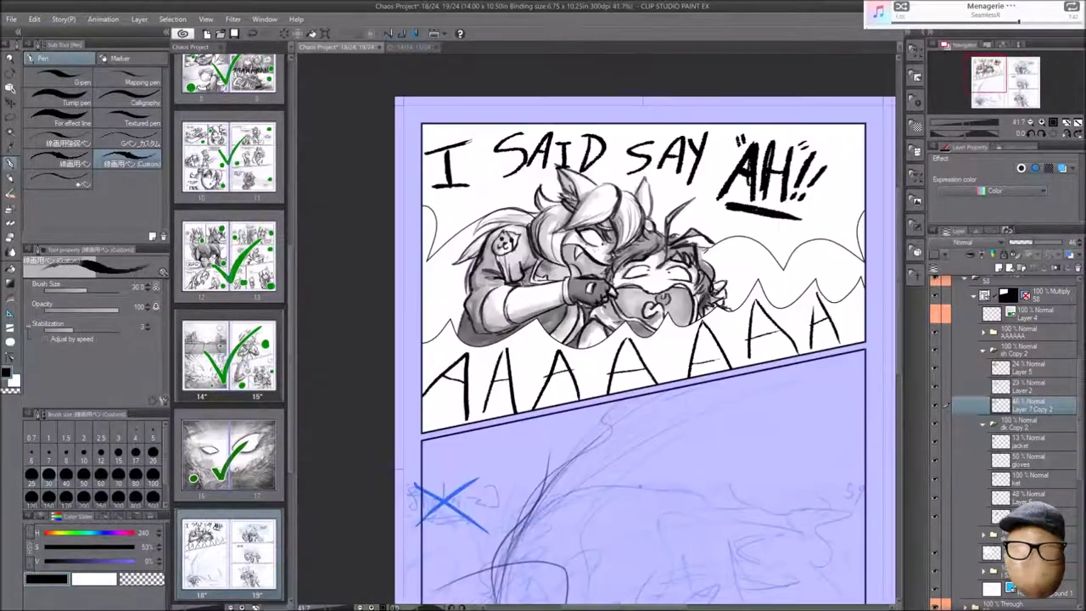
key(ctrl+minus)
click(947, 402)
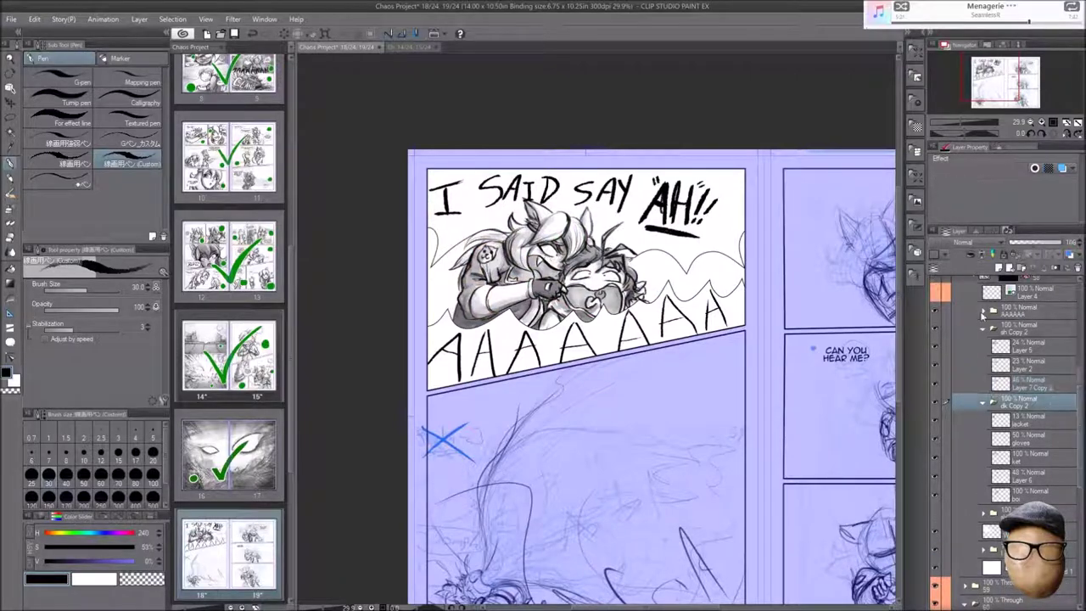
Adjust the control points of the balloon outlines near the first panel's right border
scroll(991, 321, down, 2)
scroll(779, 231, up, 6)
key(y)
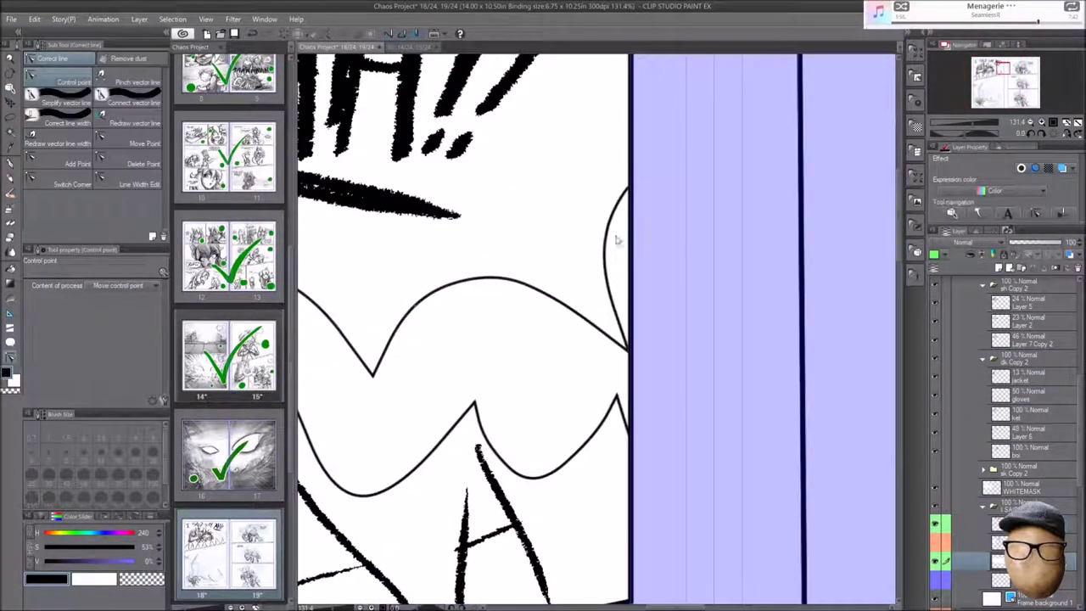
click(609, 245)
scroll(684, 416, down, 6)
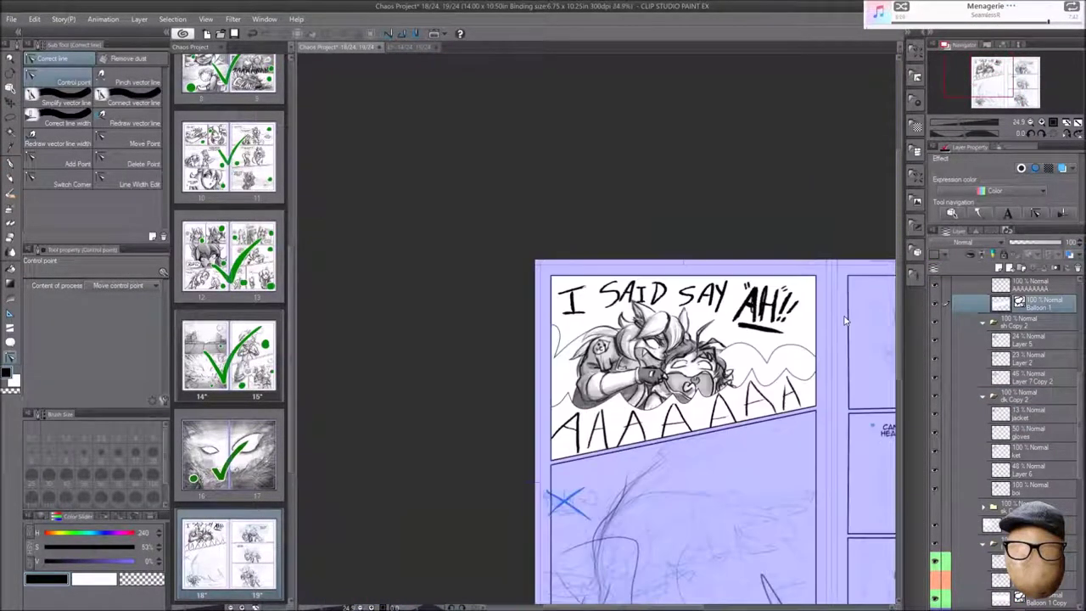
Paint soft grey background strokes on a layer beneath WHITEMASK, and add darker strokes on Layer 9 at 73% opacity
scroll(1034, 417, down, 3)
key(p)
click(1034, 453)
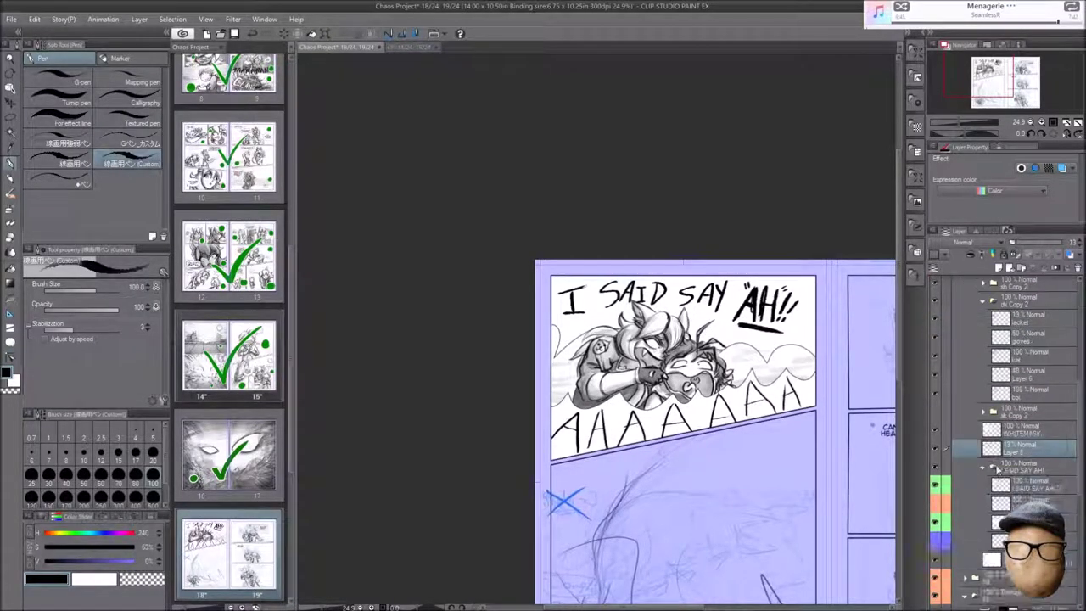
drag(1034, 456, 1022, 403)
scroll(800, 382, up, 2)
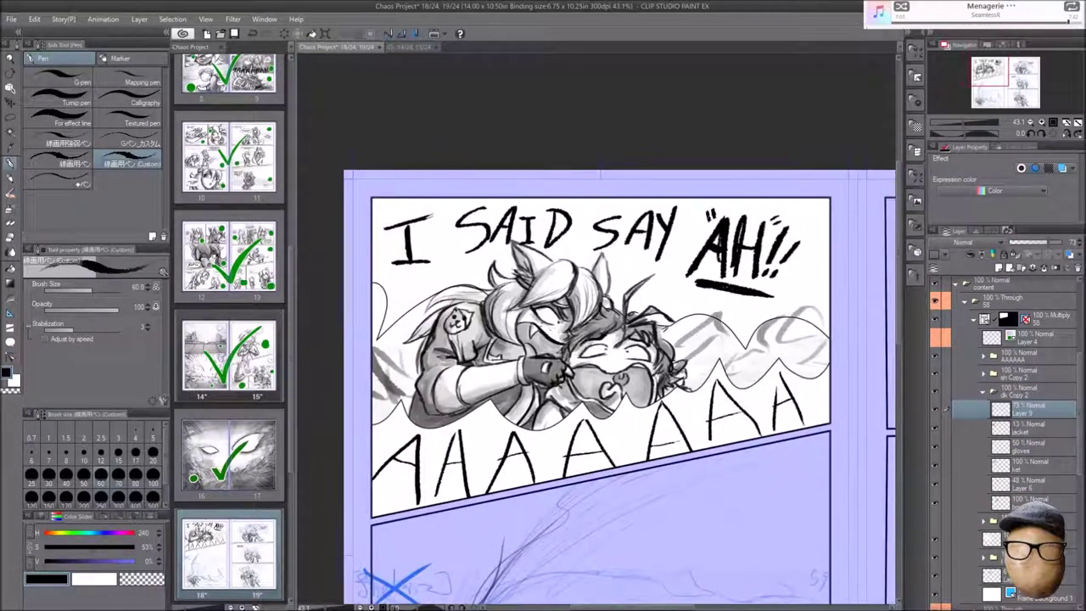
drag(594, 382, 677, 388)
Refine the line art on the ket layer with a size 15 brush, adding motion lines and specks around the characters
click(1034, 465)
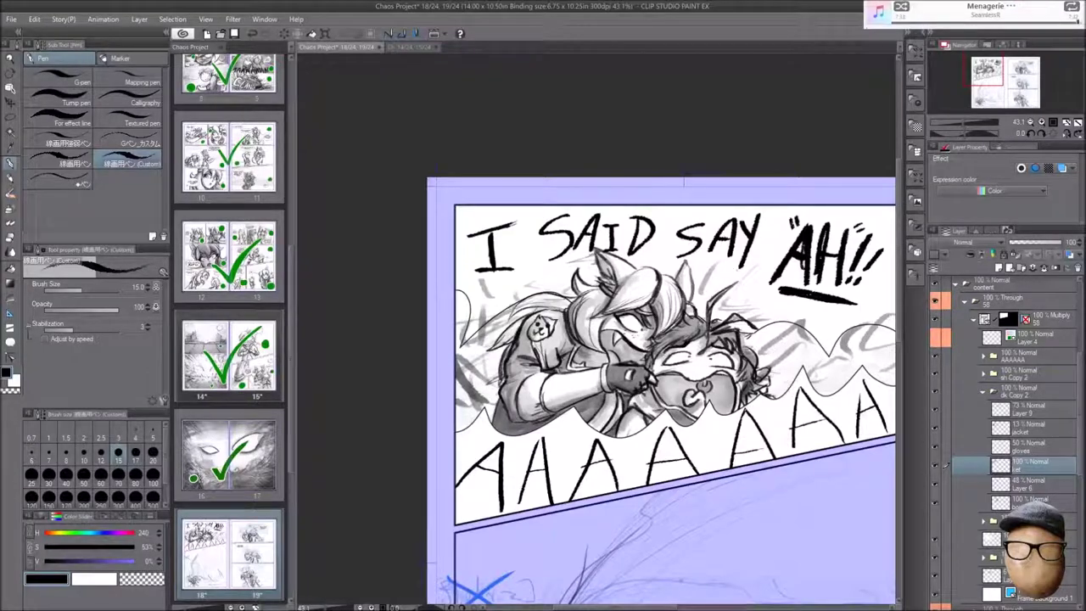
scroll(647, 373, up, 4)
key(h)
key(h)
scroll(594, 339, down, 4)
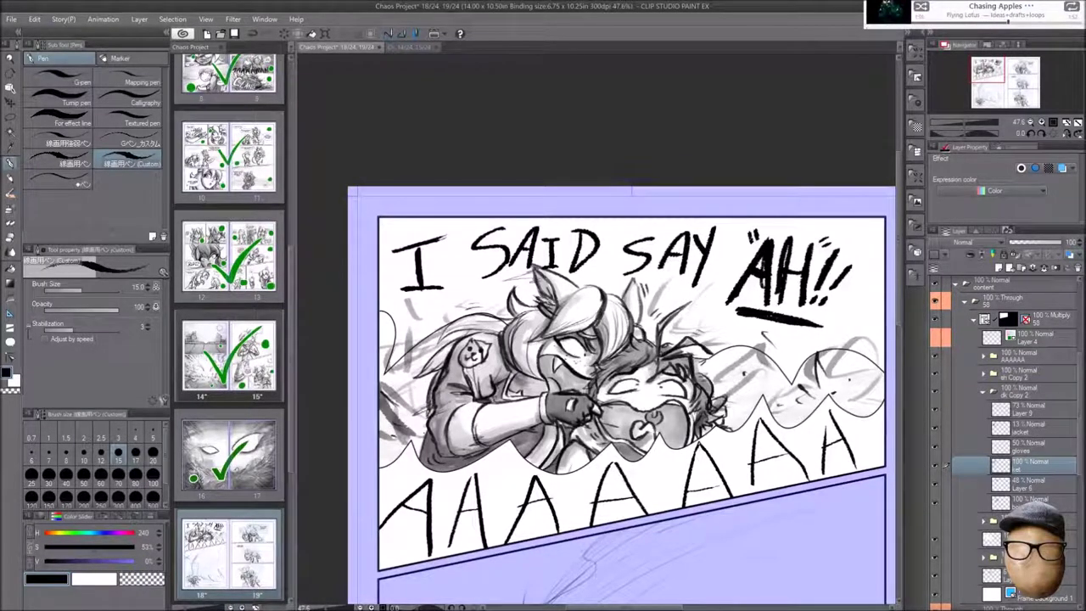
Show the division guides and purple light-cue marks, and move Layer 9 beneath the "I SAID SAY AH!" folder
scroll(974, 407, down, 1)
key(ctrl+minus)
click(976, 386)
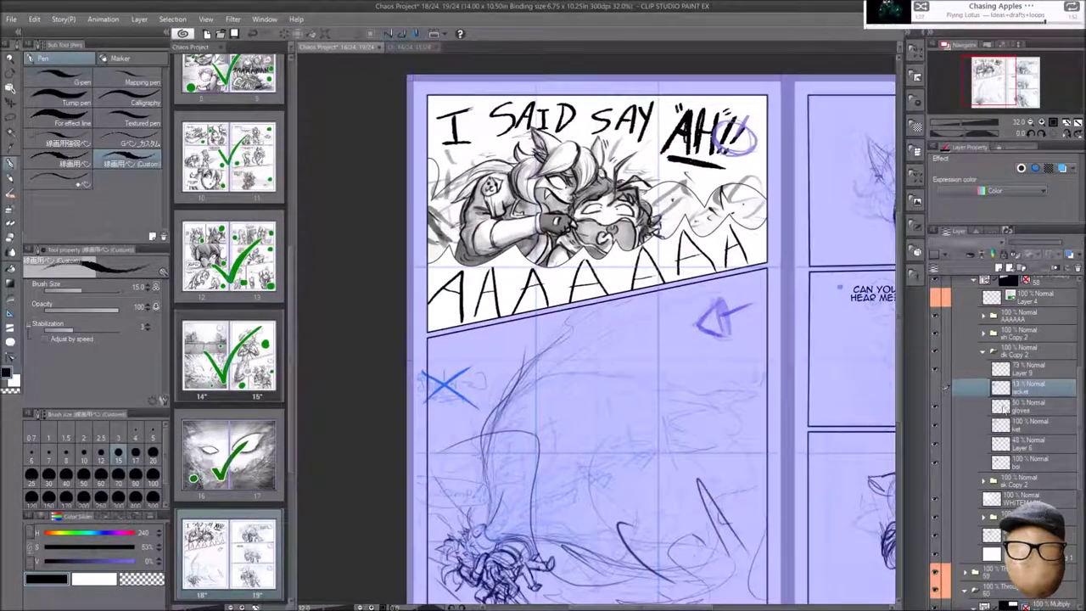
click(974, 407)
scroll(551, 227, up, 8)
key(ctrl+0)
drag(1009, 370, 1040, 488)
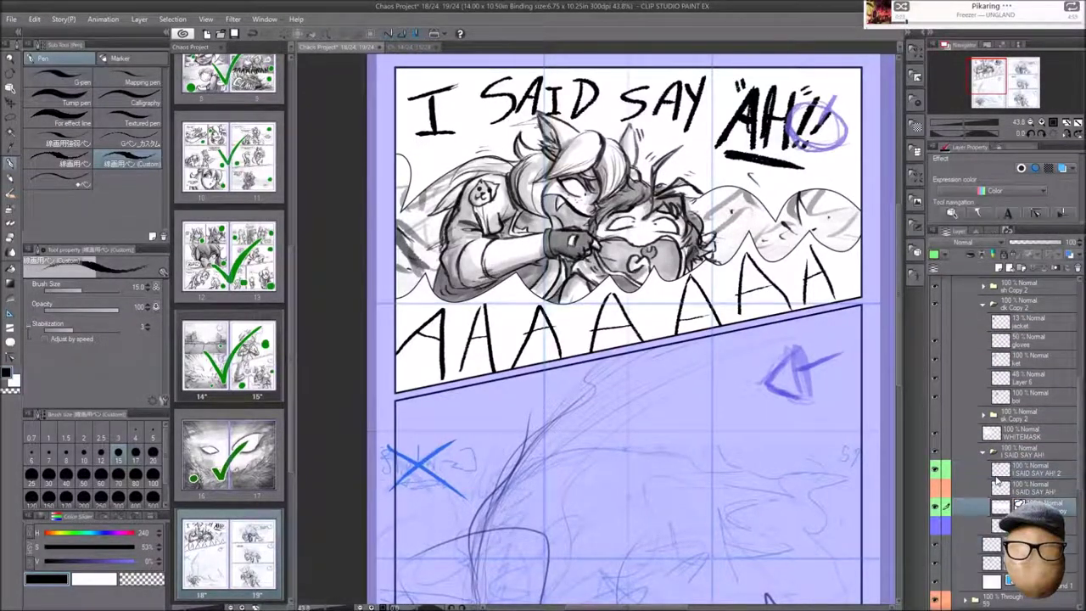
Reshape the upper balloon's outline with control points and nudge the letter I on the "I SAID SAY AH! 2" layer
scroll(650, 274, down, 3)
key(y)
scroll(731, 157, up, 3)
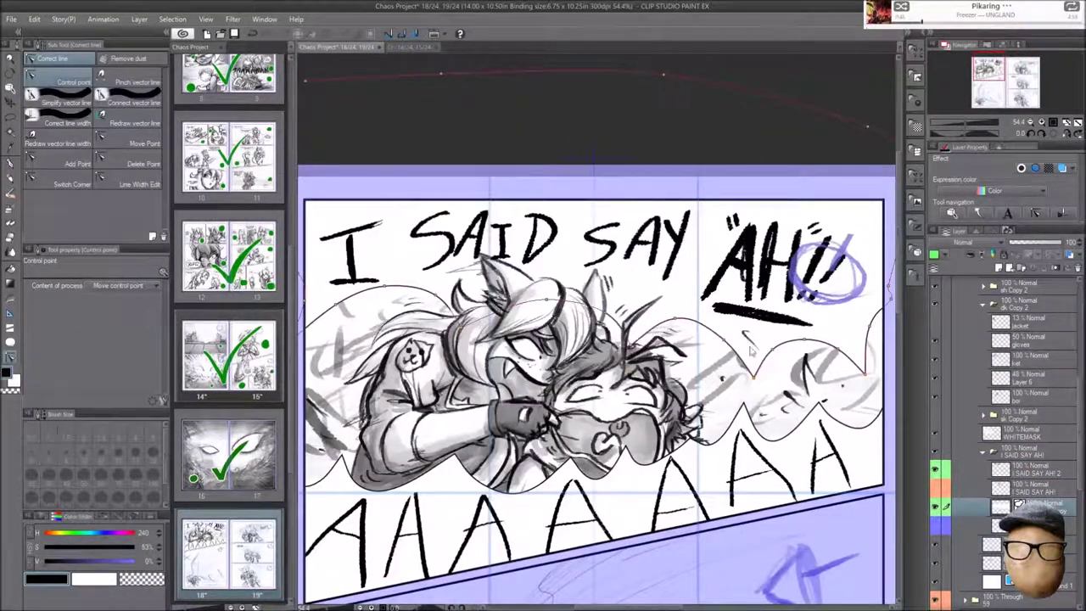
scroll(389, 319, left, 2)
scroll(379, 265, down, 2)
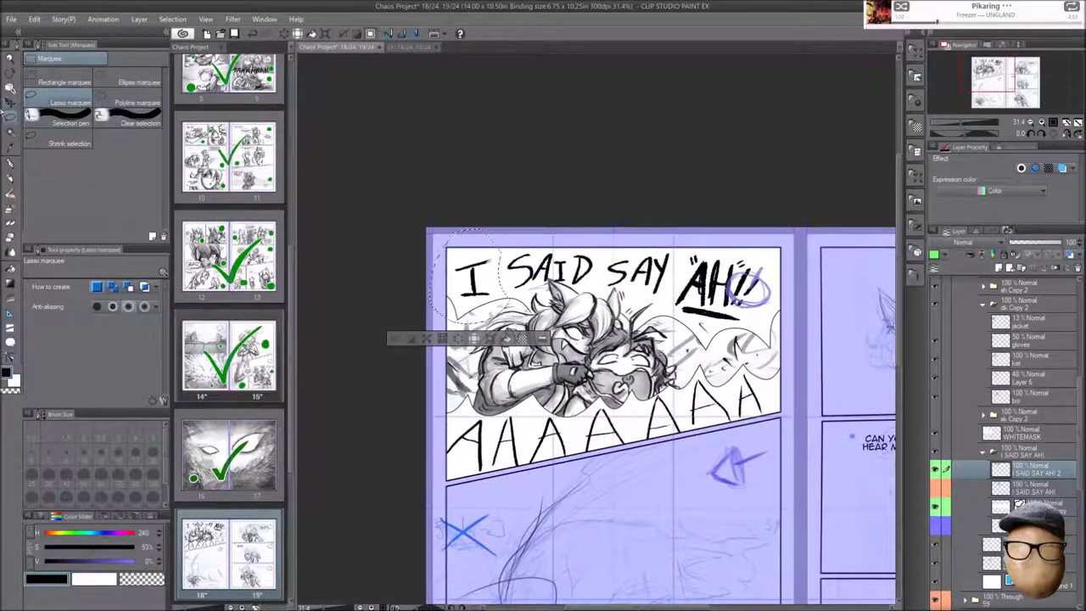
Redraw the AAAAAAAAA lettering along the first panel's lower edge in bolder strokes with a size 70 pen
key(p)
scroll(509, 382, right, 1)
scroll(477, 315, up, 2)
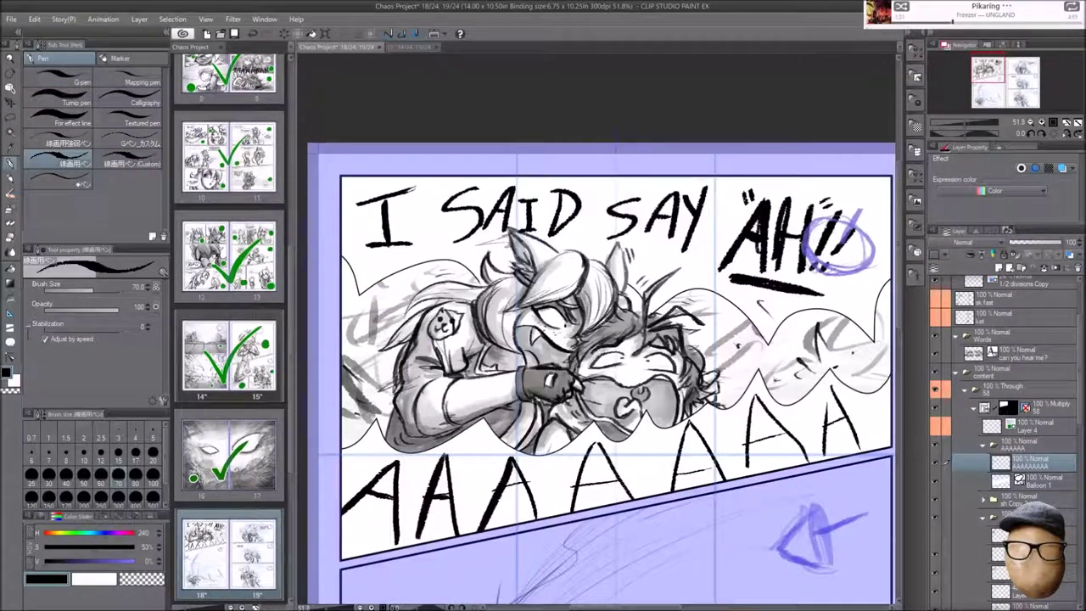
scroll(753, 280, down, 2)
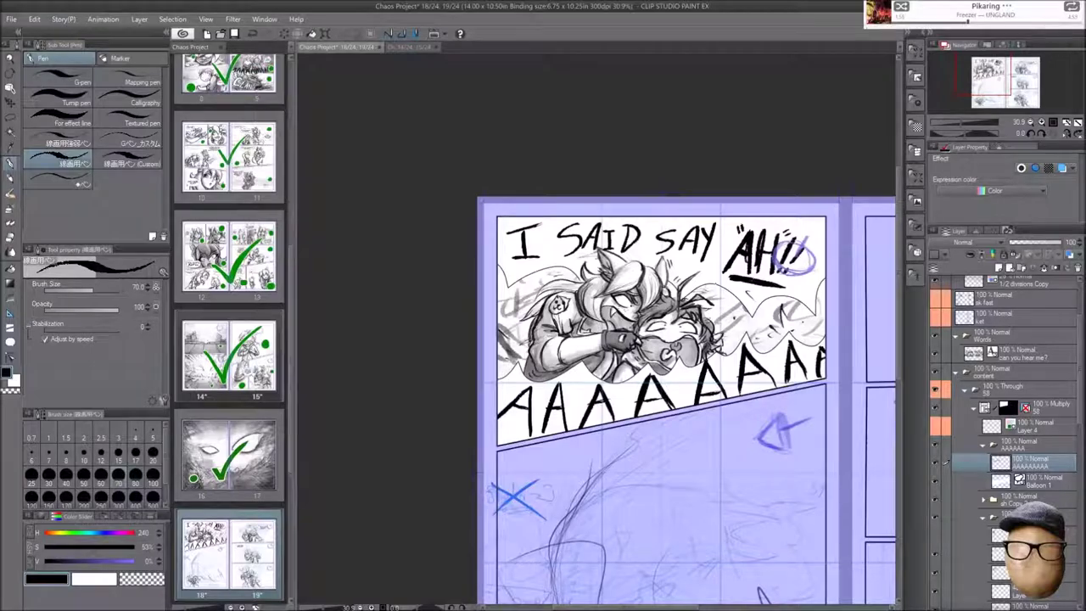
Letter YANK below the gloved hand on the sfx yank layer, give it a white border effect and reposition it
scroll(640, 327, up, 4)
scroll(641, 328, up, 1)
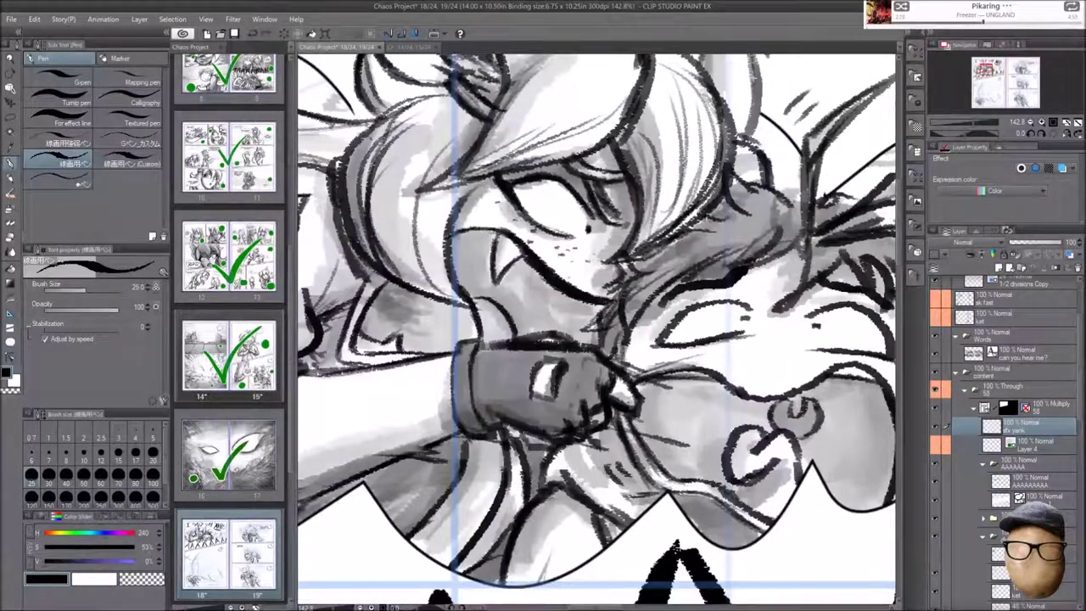
click(1022, 168)
key(ctrl+t)
scroll(593, 330, down, 2)
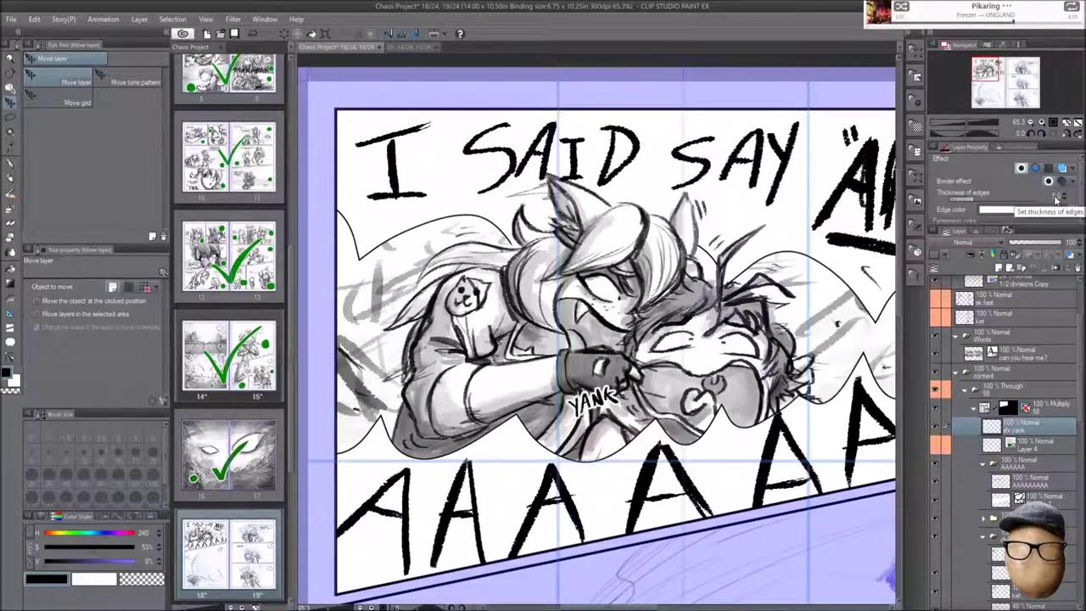
Erase and redraw small details of the first panel's artwork, checking the drawing in mirrored view
scroll(593, 357, up, 2)
key(h)
key(h)
key(e)
key(h)
key(h)
scroll(661, 246, up, 3)
key(p)
scroll(594, 331, down, 3)
scroll(594, 331, up, 2)
Mark the first panel with a green dot and the unfinished spread in olive on the markers layer, and save the page
scroll(594, 331, down, 5)
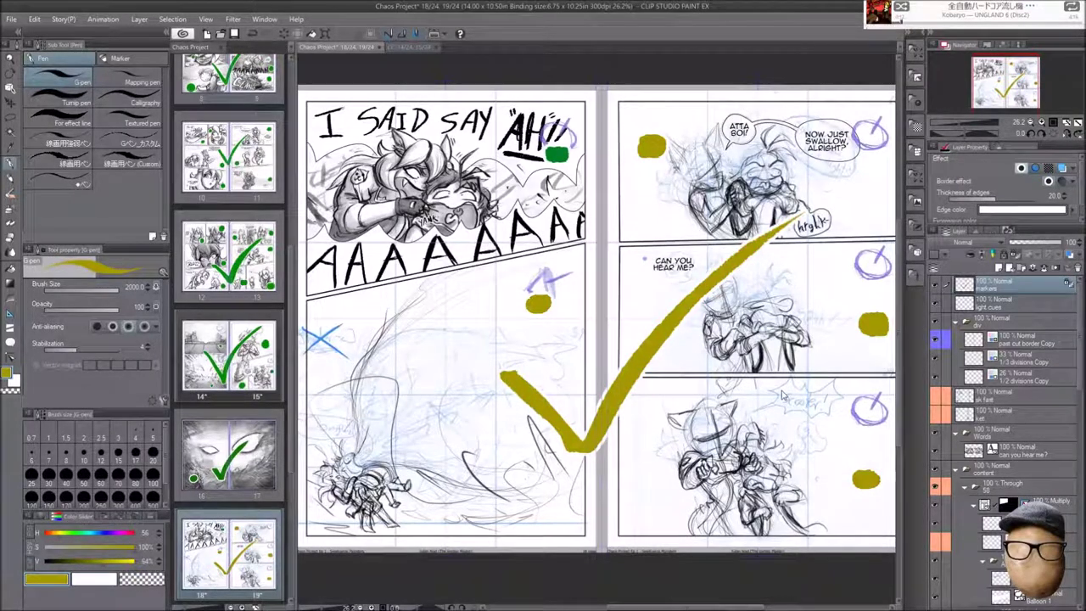
key(ctrl+s)
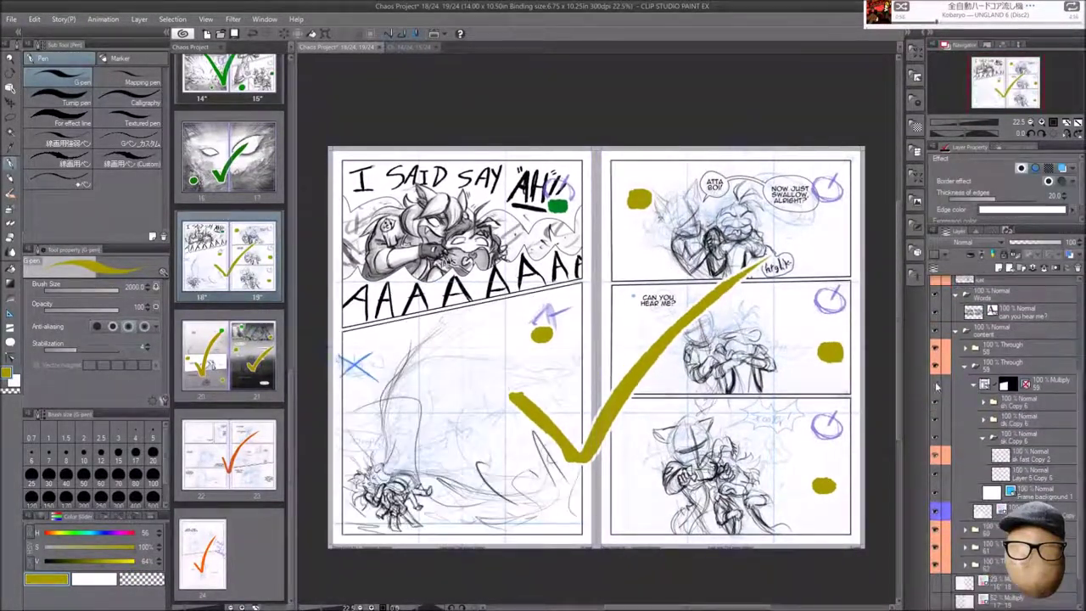
Paste the Multiply layer with the blue layer colour into panel folder 59, above its frame background
key(ctrl+v)
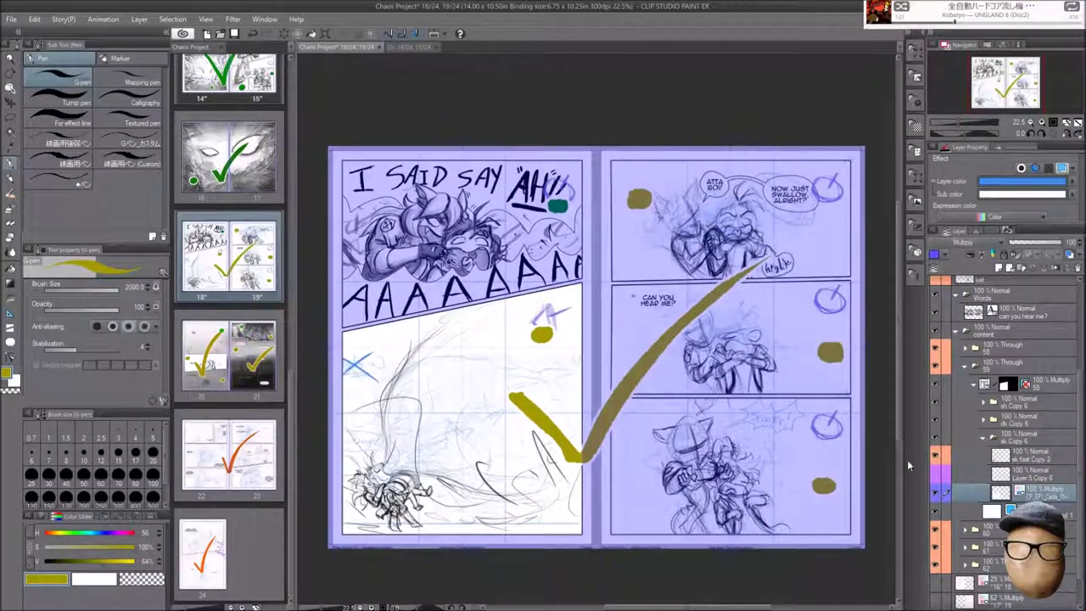